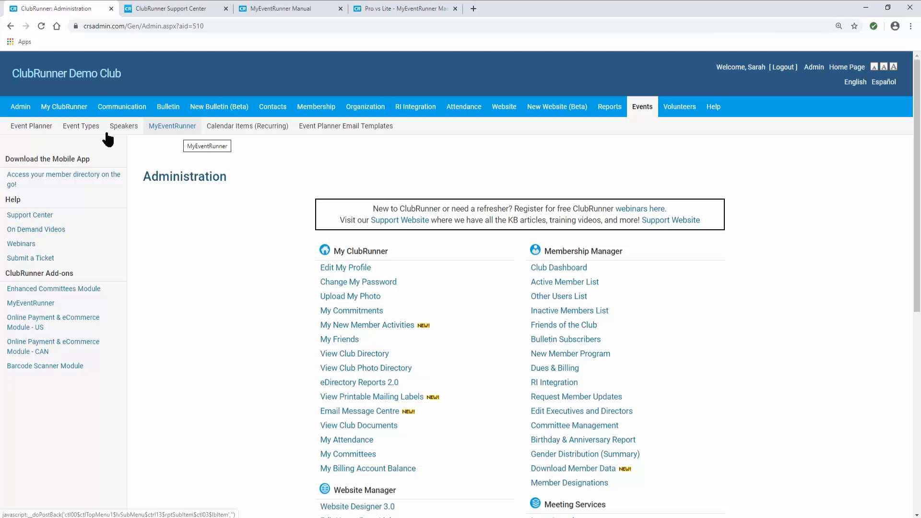
# - Open MyEventRunner from the Events submenu to show the club's Event List
pyautogui.click(169, 134)
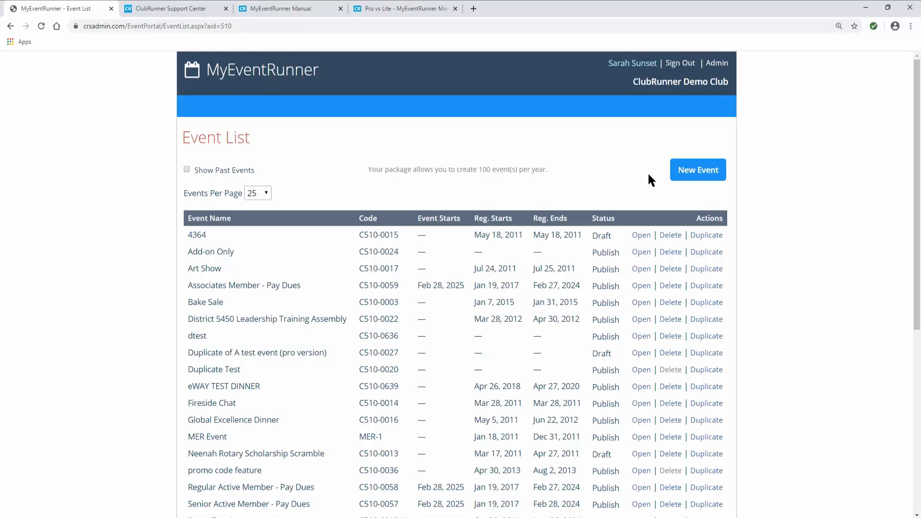
# - Start a new event, giving a blank Event Details form with code C510-0646
pyautogui.click(692, 177)
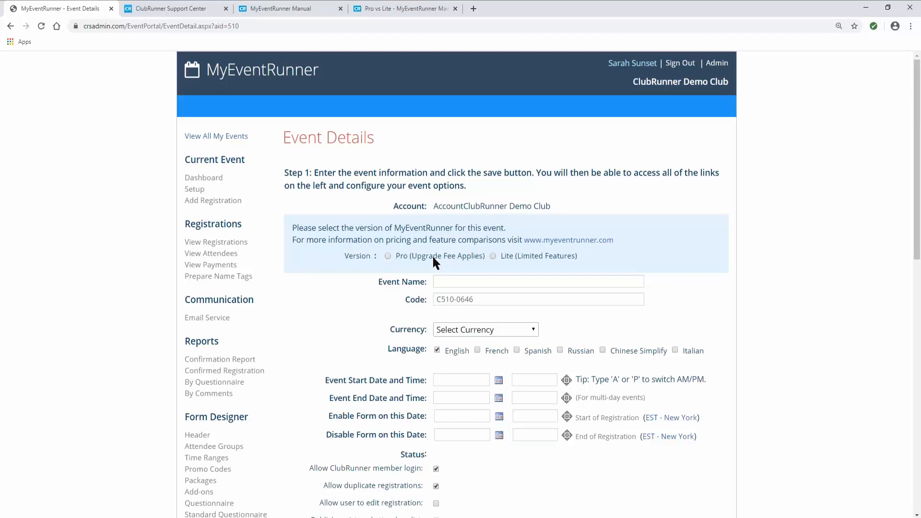
pyautogui.click(383, 10)
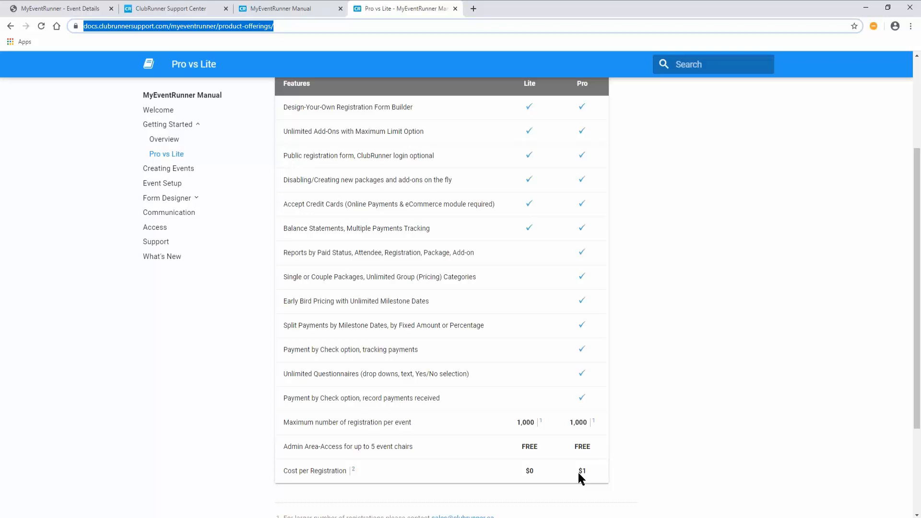
pyautogui.click(71, 6)
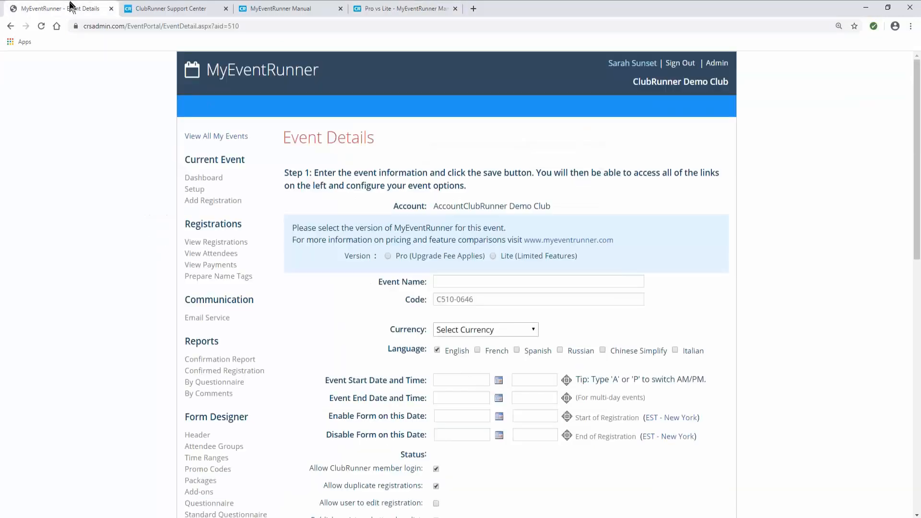
# - Select Pro (Upgrade Fee Applies) and enter 'Gala Dinner' as the event name
pyautogui.click(387, 255)
pyautogui.click(447, 283)
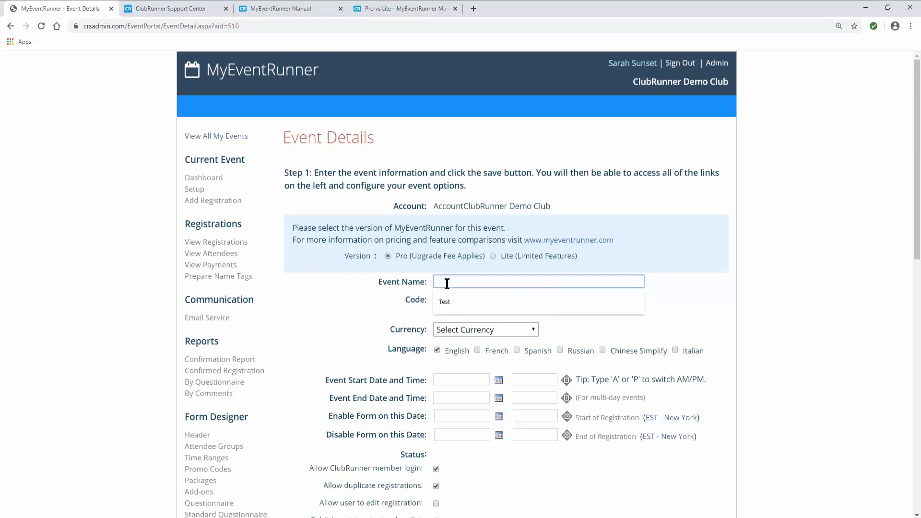
pyautogui.write('A')
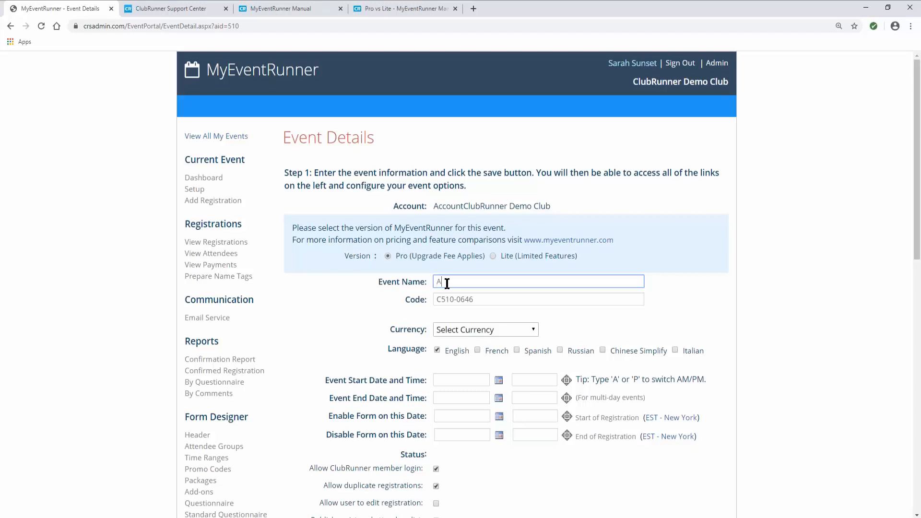
pyautogui.press('BackSpace')
pyautogui.write('Gala Dinner')
pyautogui.click(405, 305)
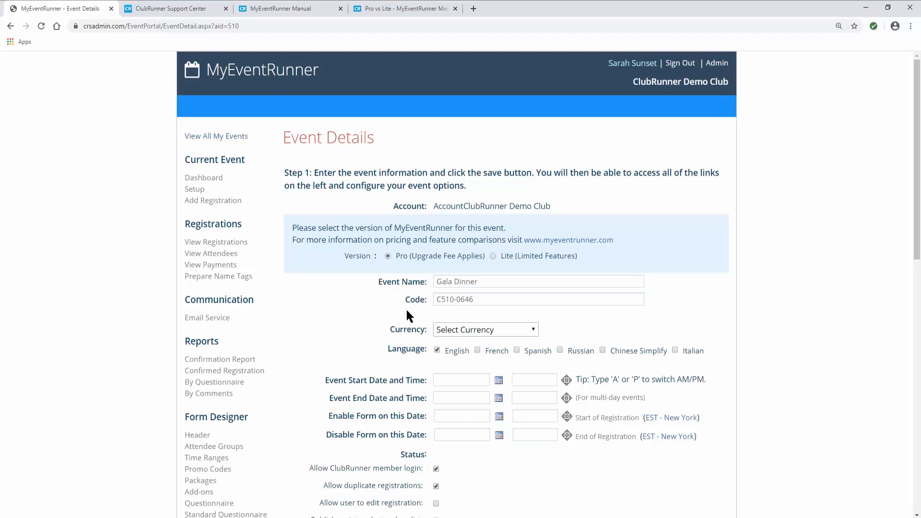
pyautogui.scroll(-2, 406, 308)
# - Set the currency to US Dollar and the event start and end dates to Jan 31, 2020
pyautogui.click(473, 232)
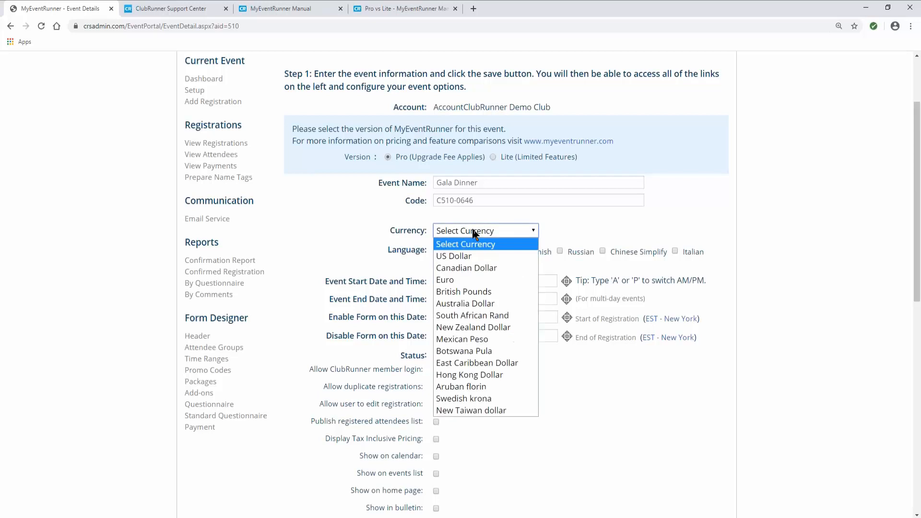
pyautogui.click(463, 260)
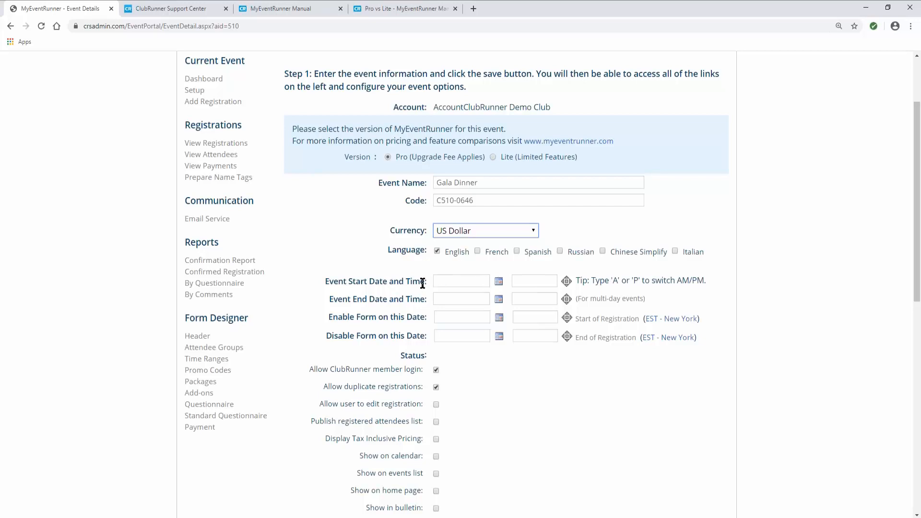
pyautogui.click(498, 283)
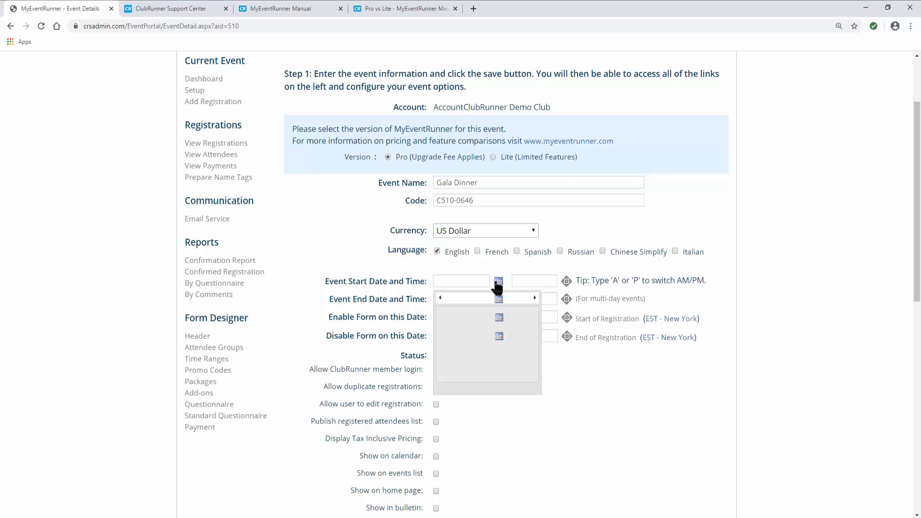
pyautogui.click(487, 335)
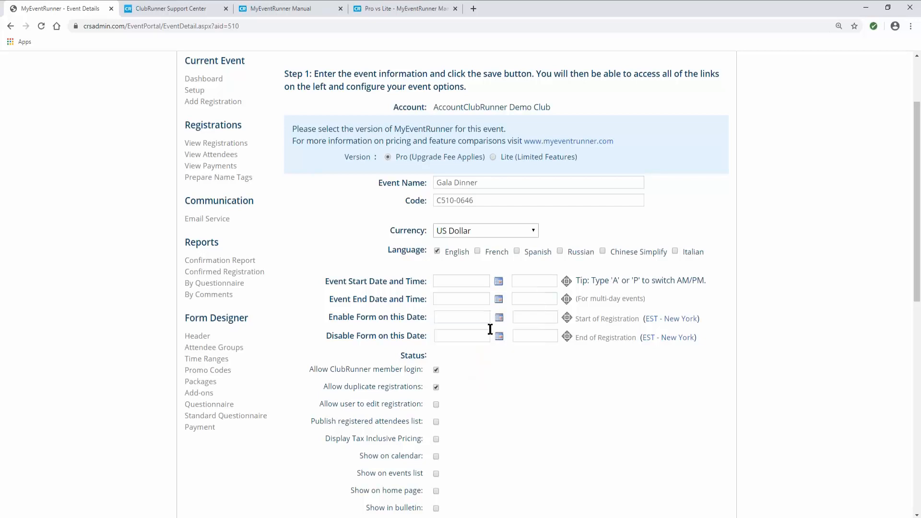
pyautogui.click(500, 284)
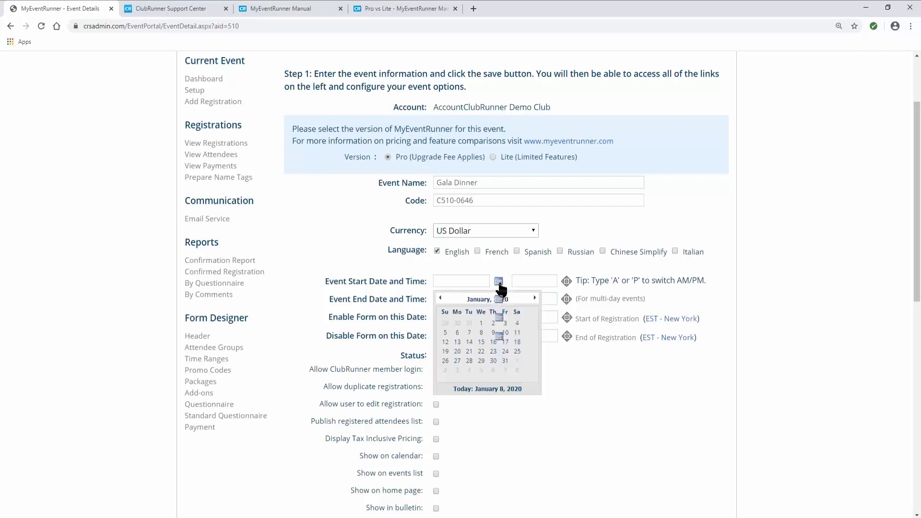
pyautogui.click(506, 363)
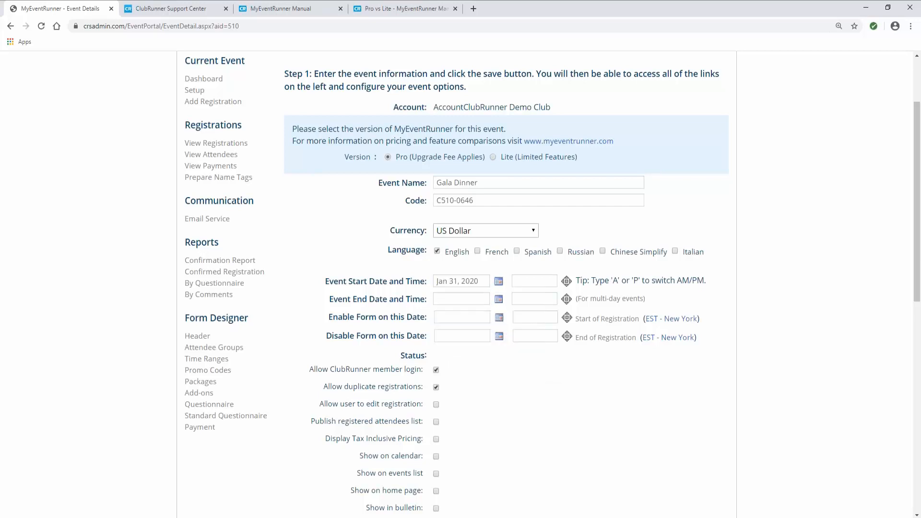
pyautogui.click(498, 300)
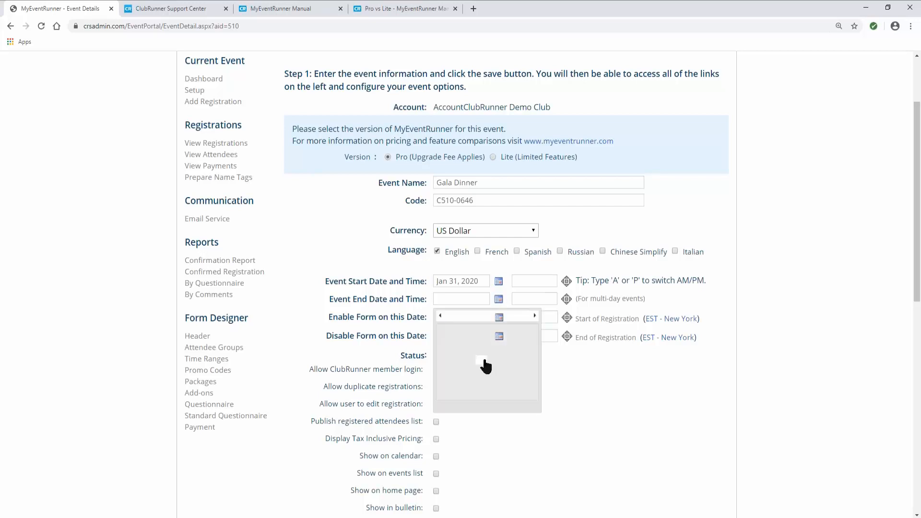
pyautogui.click(498, 301)
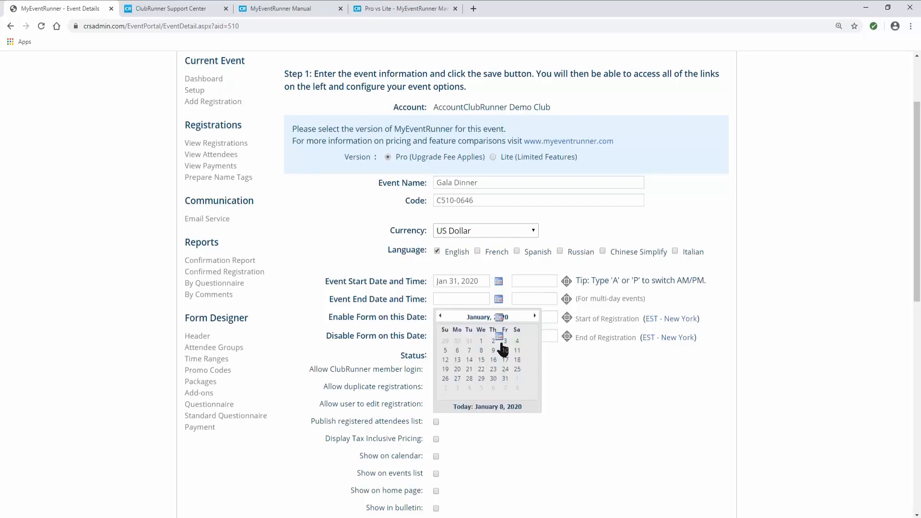
pyautogui.click(504, 379)
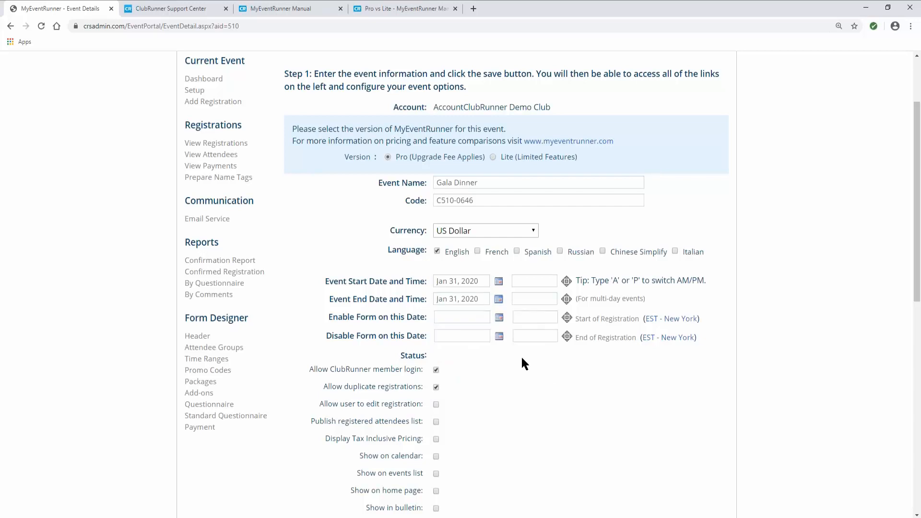
# - Set the event start time to 08:00 PM and end time to 10:00 PM
pyautogui.click(567, 282)
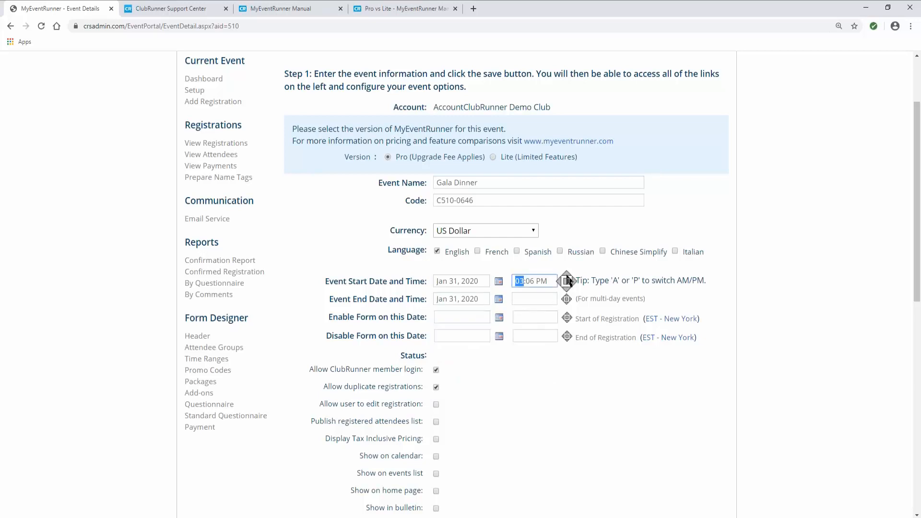
pyautogui.click(566, 275)
pyautogui.click(566, 275)
pyautogui.click(567, 274)
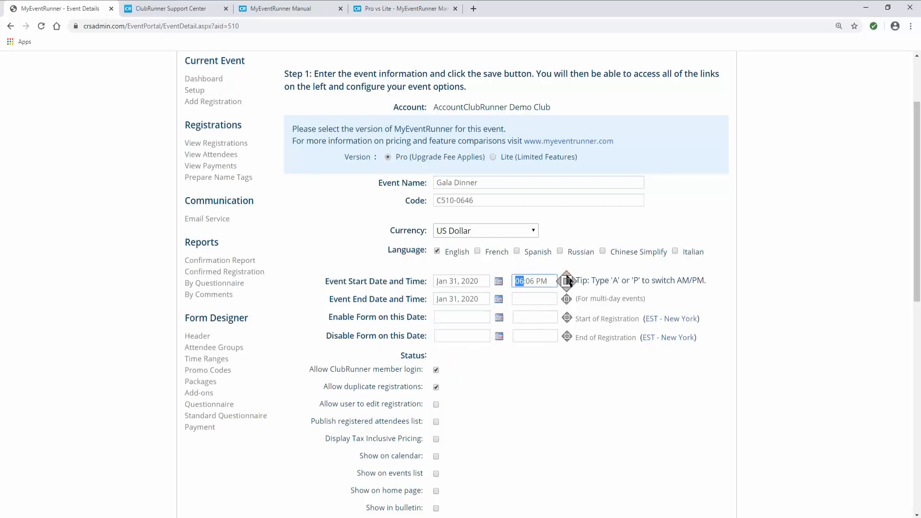
pyautogui.click(529, 281)
pyautogui.write('00')
pyautogui.click(566, 299)
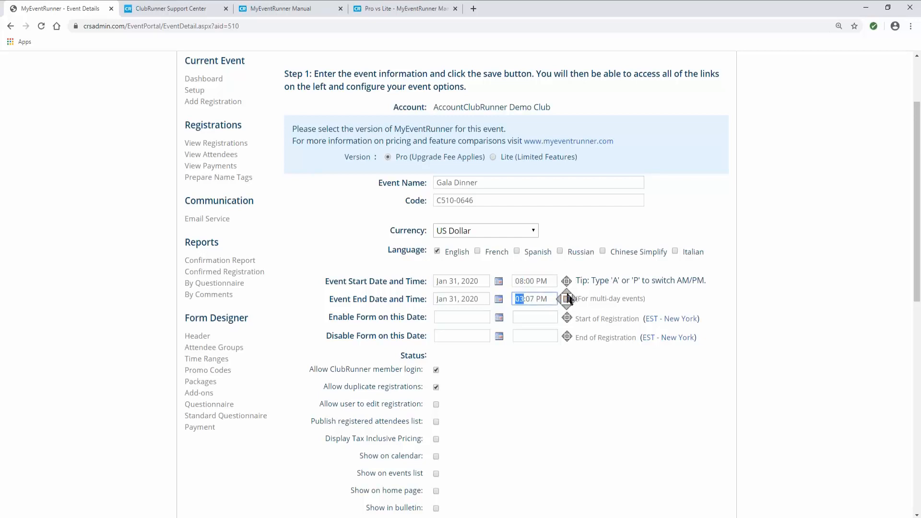
pyautogui.click(567, 292)
pyautogui.click(567, 292)
pyautogui.click(567, 292)
pyautogui.click(567, 292)
pyautogui.click(567, 292)
pyautogui.click(567, 292)
pyautogui.click(566, 292)
pyautogui.click(530, 298)
pyautogui.click(480, 316)
pyautogui.click(329, 286)
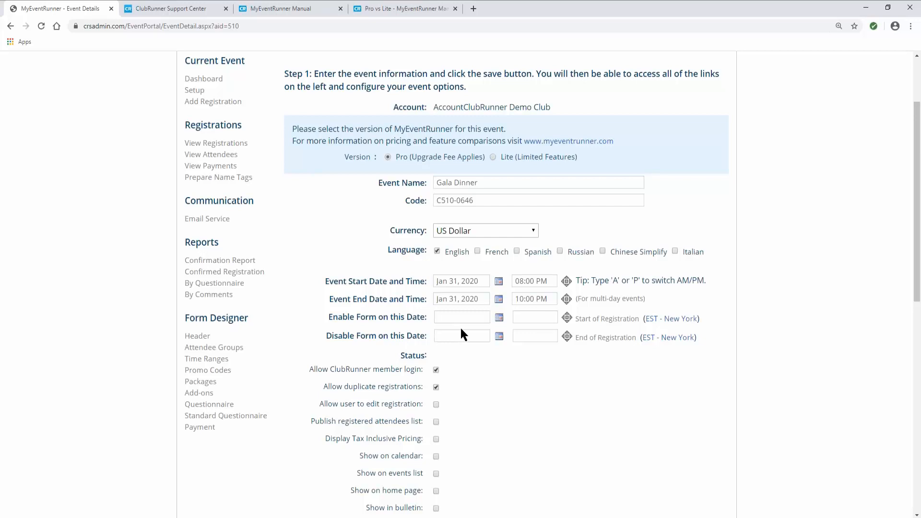
# - Set Enable Form to Jan 01, 2020 and Disable Form to Jan 29, 2020
pyautogui.click(499, 319)
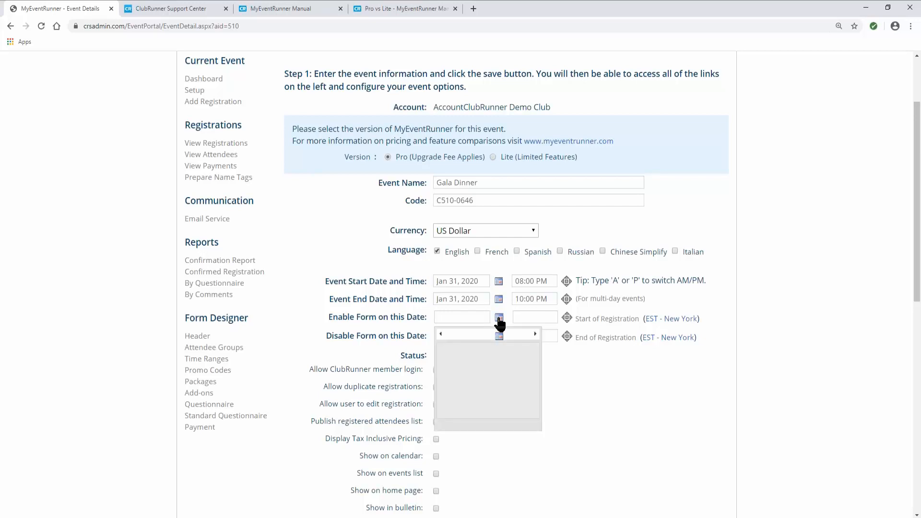
pyautogui.click(499, 319)
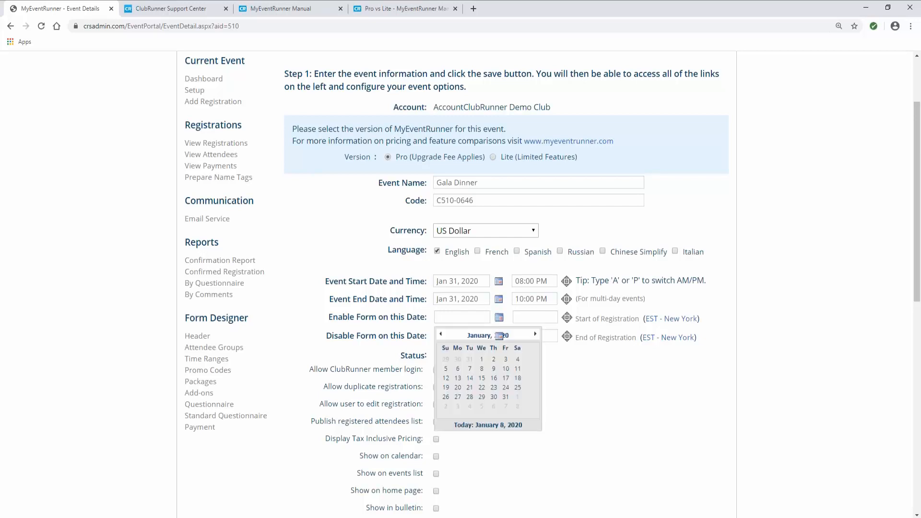
pyautogui.click(482, 359)
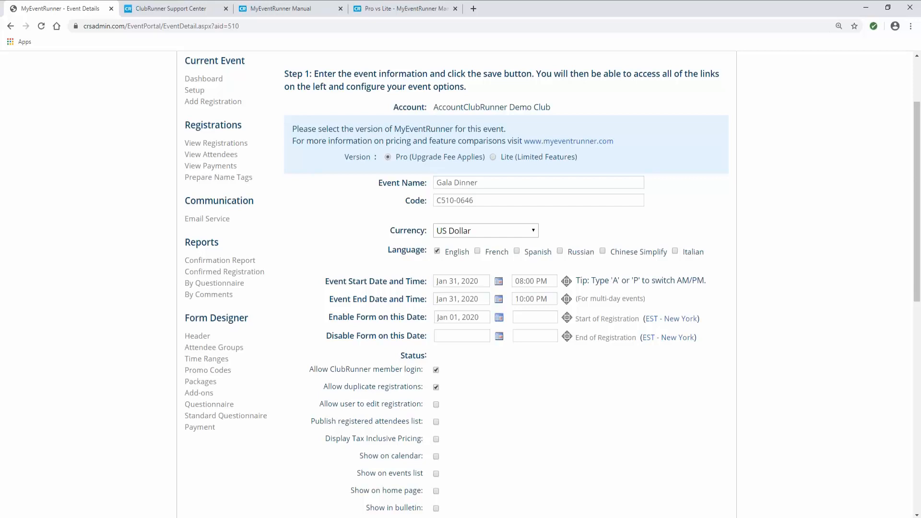
pyautogui.click(499, 337)
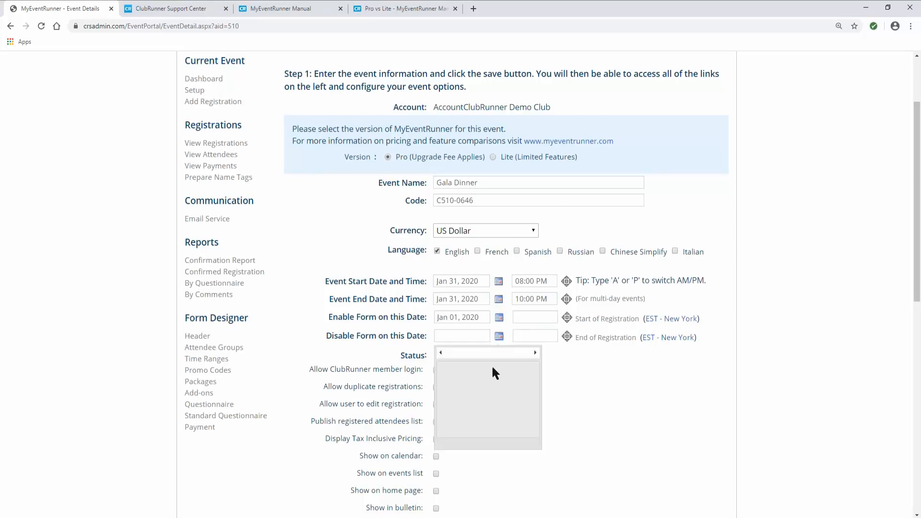
pyautogui.click(499, 338)
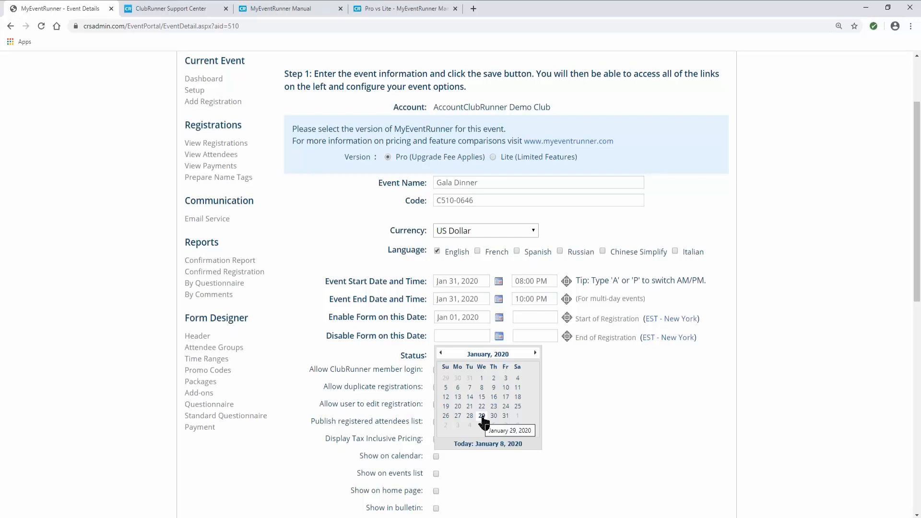
pyautogui.click(482, 417)
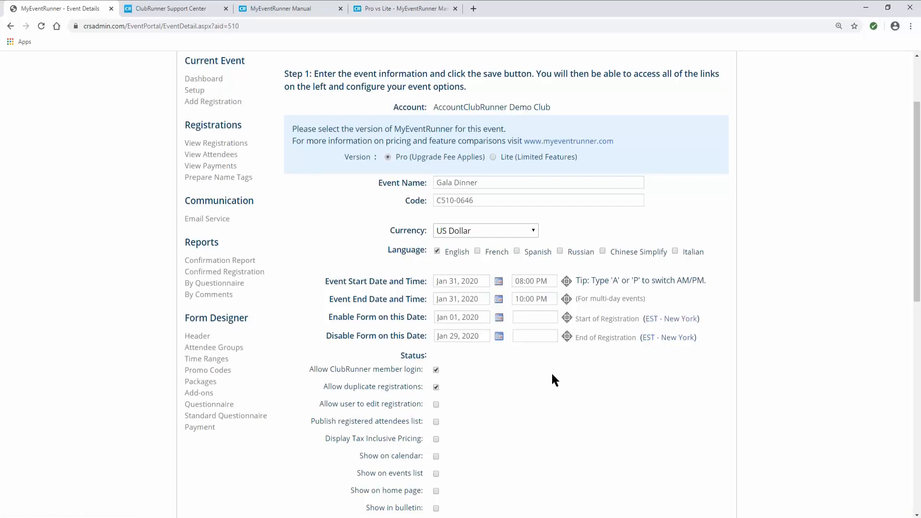
pyautogui.scroll(-2, 552, 379)
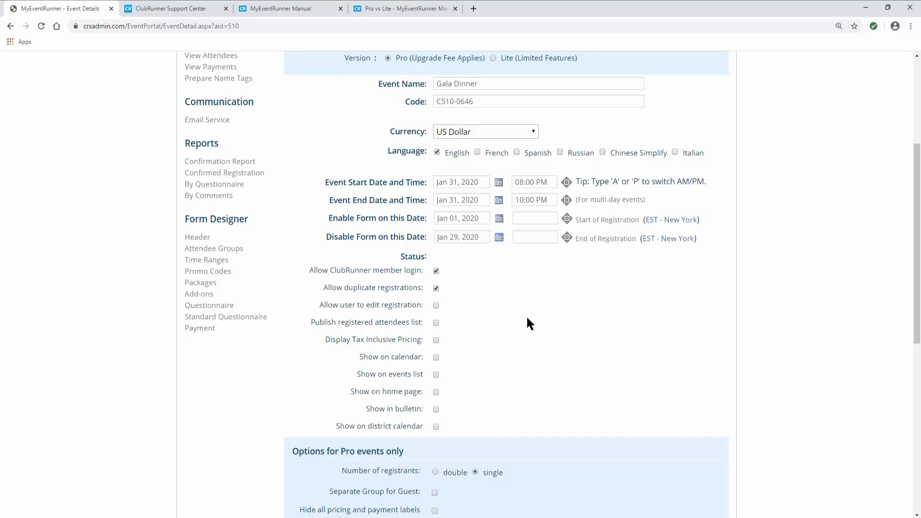
pyautogui.scroll(-1, 504, 304)
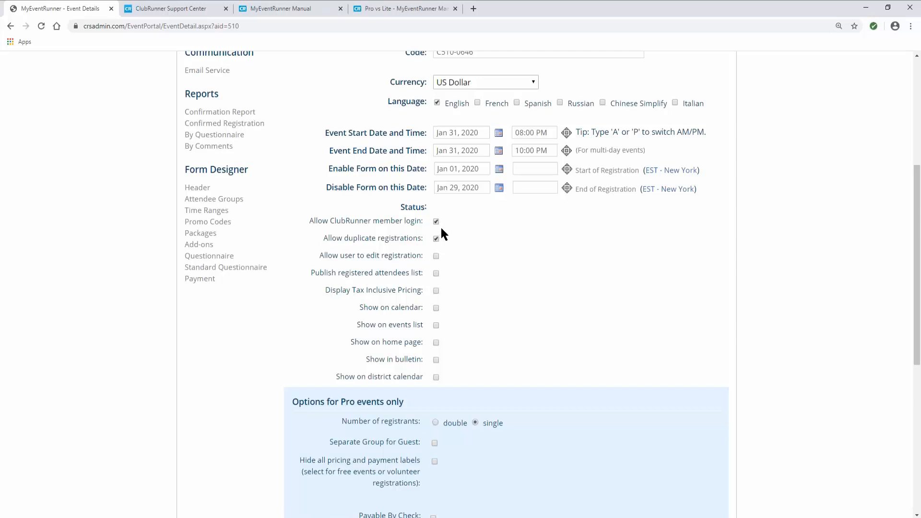
# - Uncheck Allow ClubRunner member login and scroll through the remaining event options
pyautogui.click(436, 222)
pyautogui.scroll(-1, 336, 291)
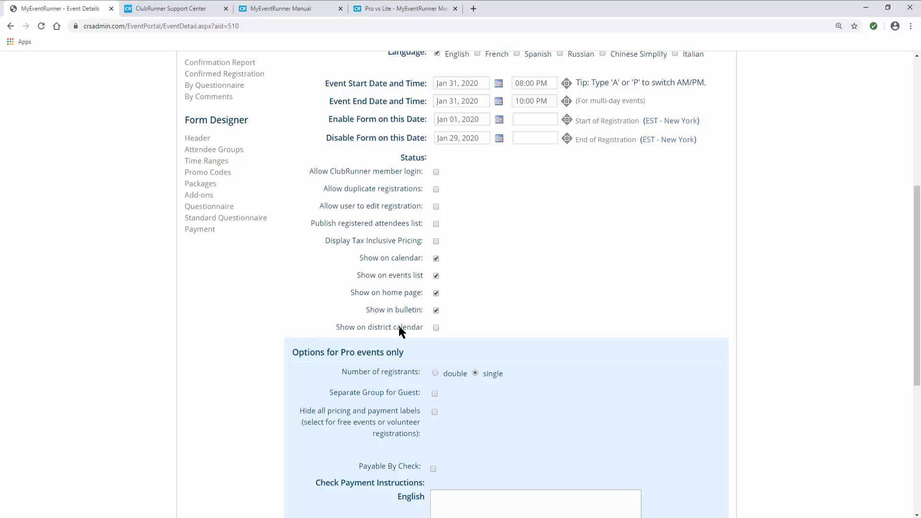
pyautogui.scroll(-2, 399, 326)
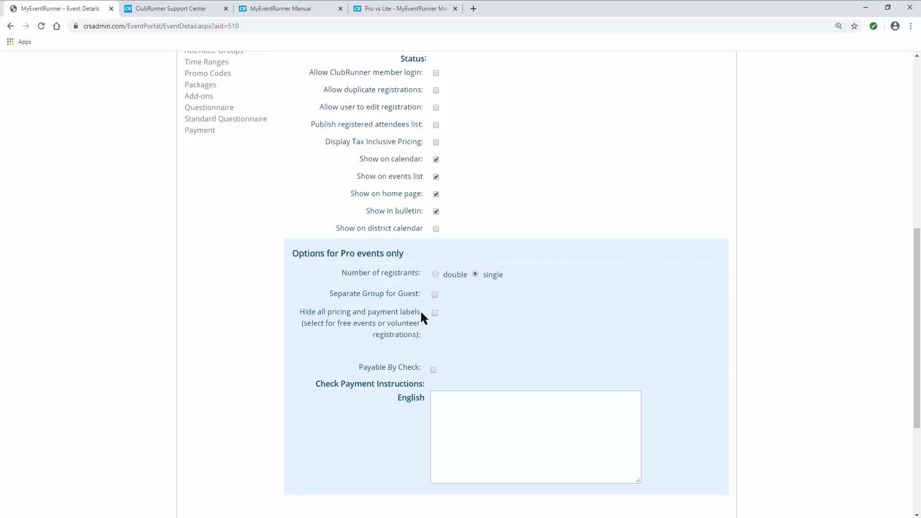
# - Enable Payable By Check with default instructions and save the Gala Dinner event
pyautogui.scroll(-1, 429, 315)
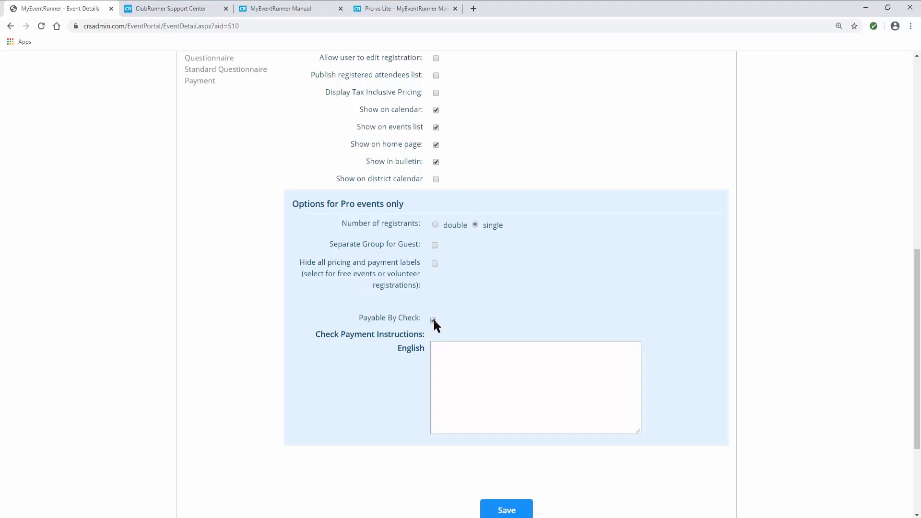
pyautogui.click(433, 320)
pyautogui.scroll(-1, 547, 379)
pyautogui.scroll(-2, 549, 381)
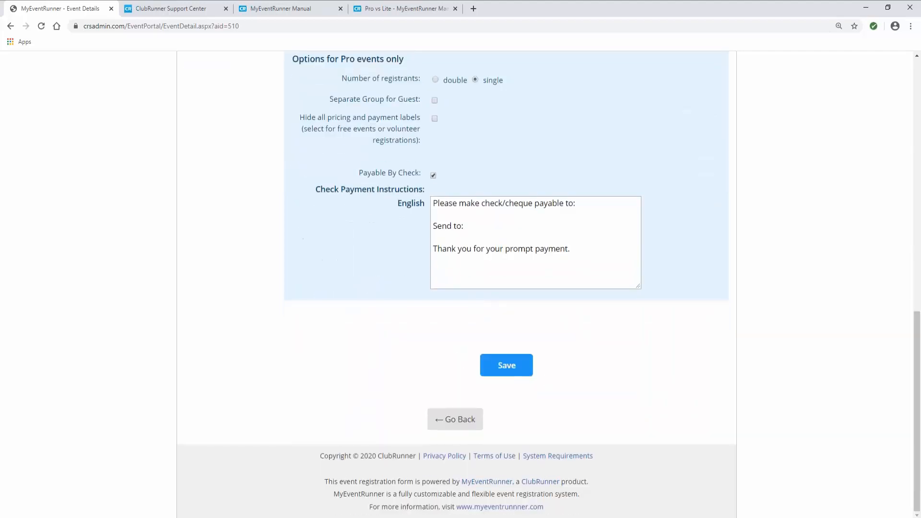
pyautogui.click(518, 376)
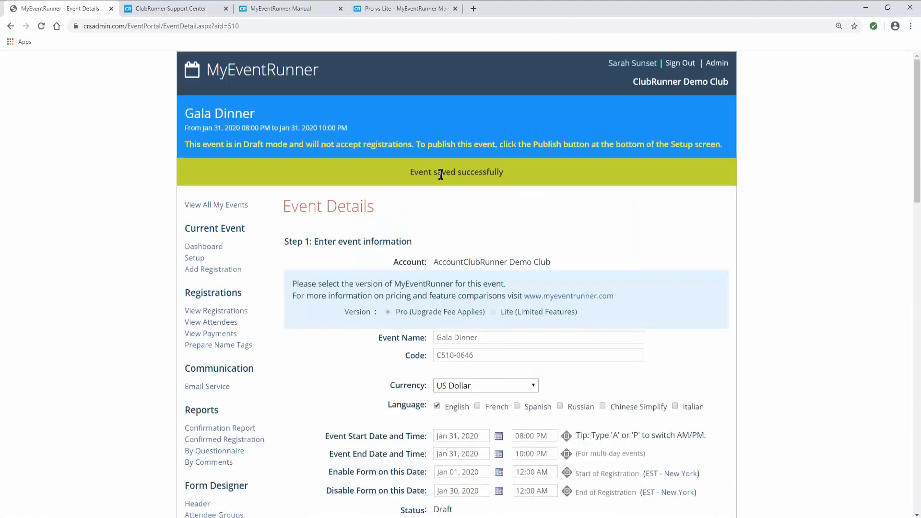
# - Review the saved Event Details page, checking the Draft status and locating Event Contacts
pyautogui.scroll(-5, 512, 314)
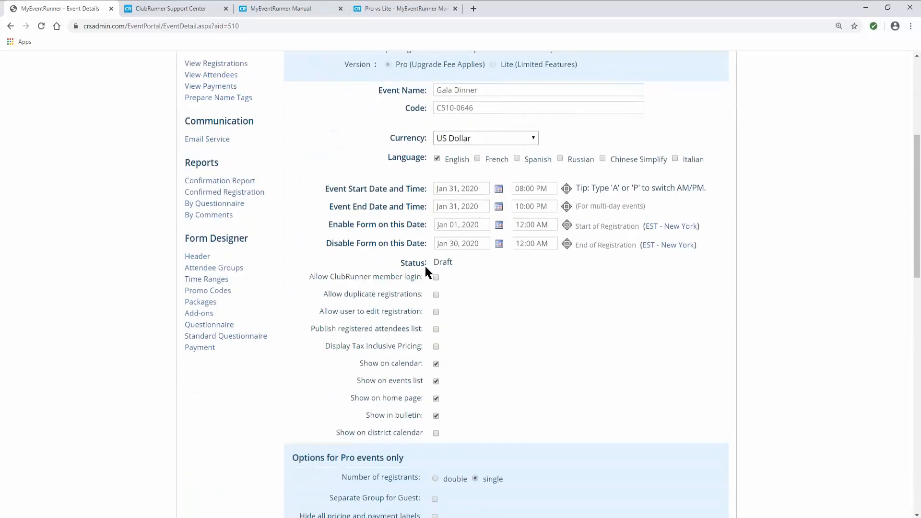
pyautogui.moveTo(413, 262); pyautogui.dragTo(450, 264)
pyautogui.click(456, 263)
pyautogui.scroll(-10, 494, 357)
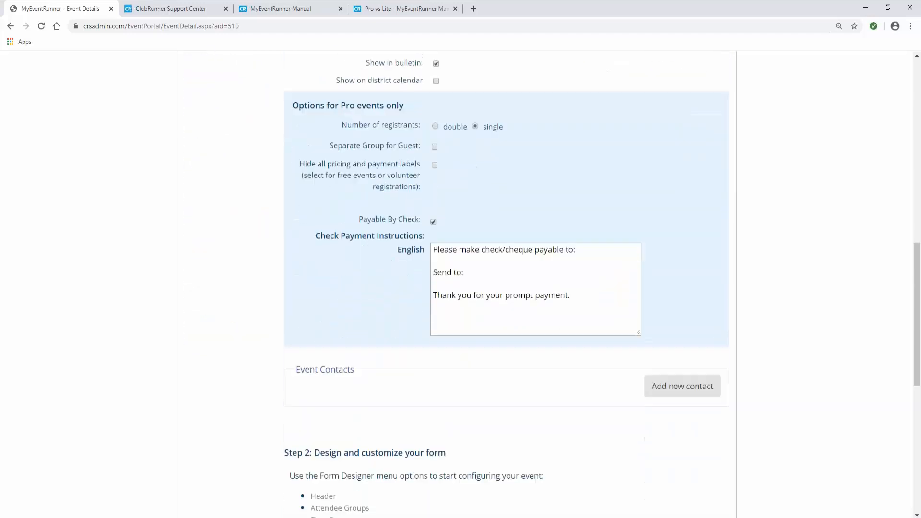
pyautogui.scroll(-3, 348, 342)
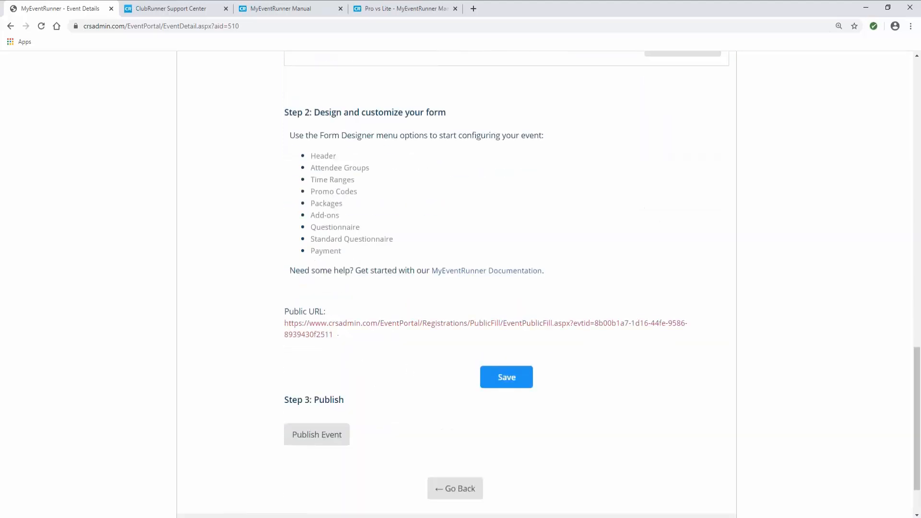
pyautogui.scroll(-1, 365, 355)
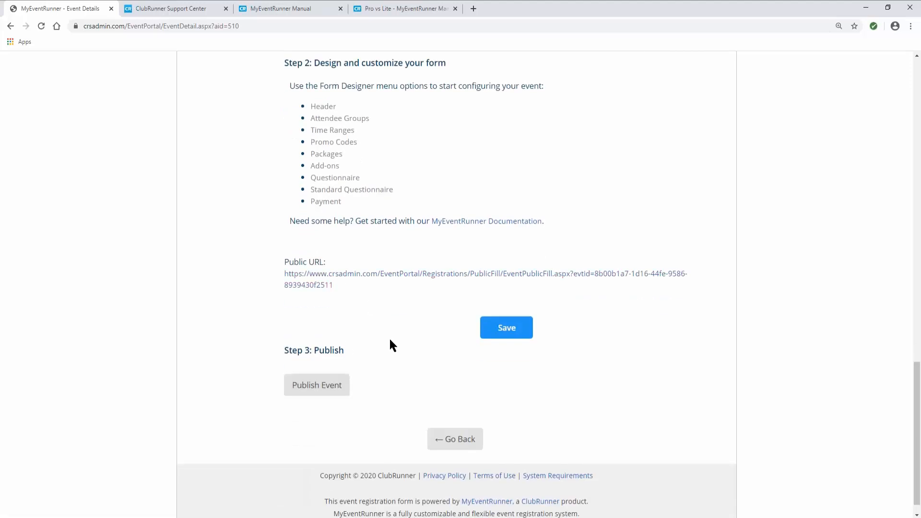
pyautogui.scroll(1, 390, 337)
pyautogui.scroll(12, 389, 340)
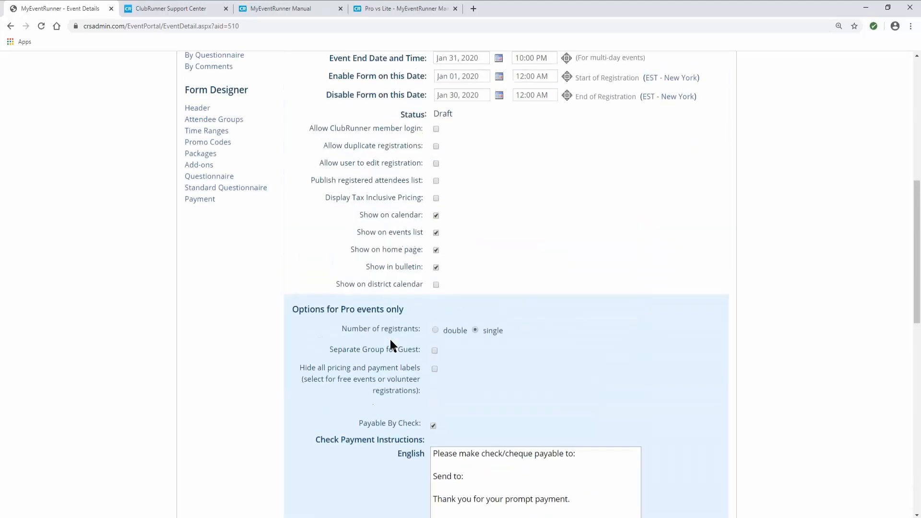
pyautogui.scroll(3, 389, 341)
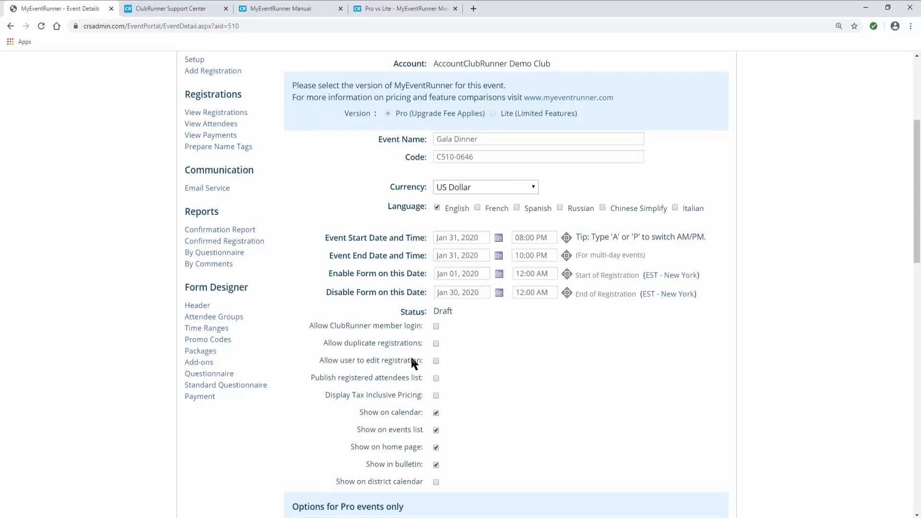
pyautogui.scroll(-9, 411, 360)
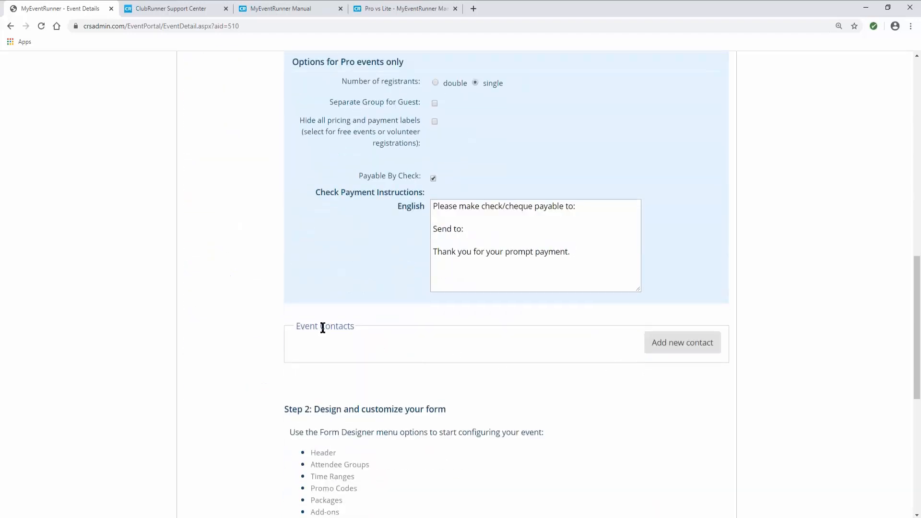
# - Open Add new contact, try Member then Non-Member, and cancel without adding a contact
pyautogui.click(660, 351)
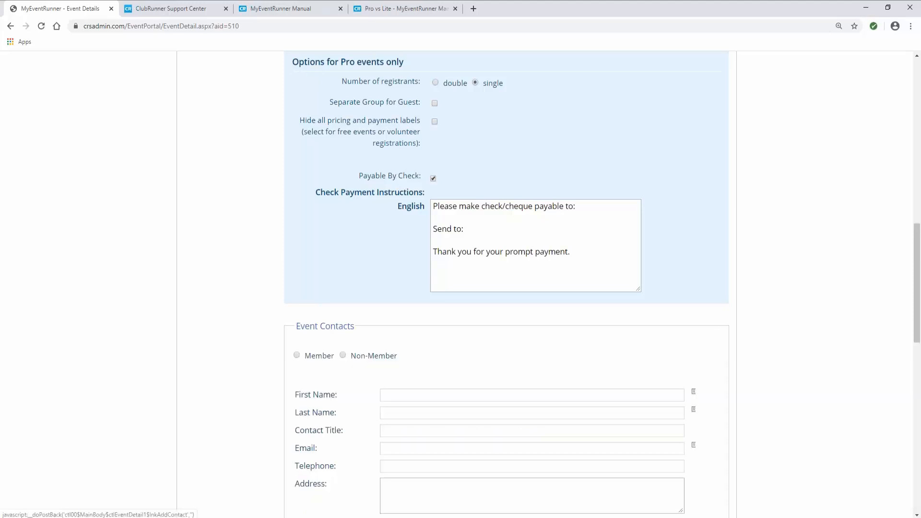
pyautogui.scroll(-3, 319, 243)
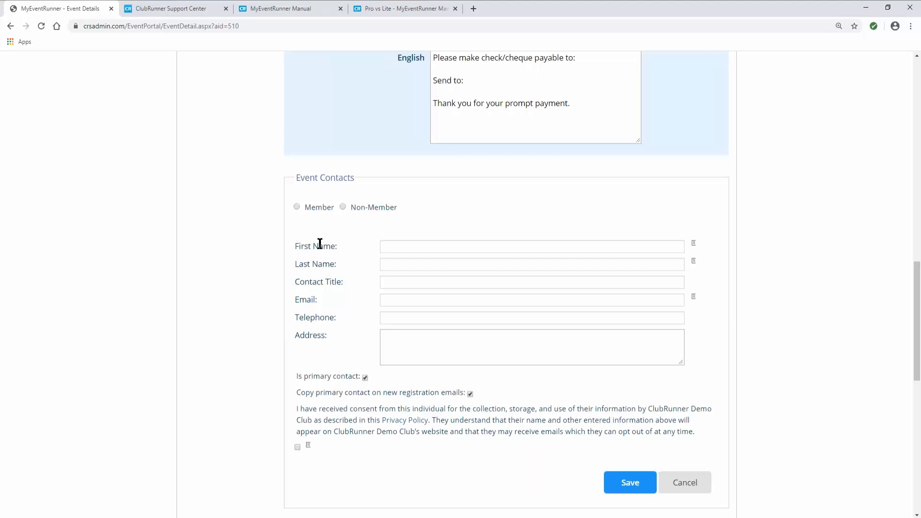
pyautogui.click(297, 207)
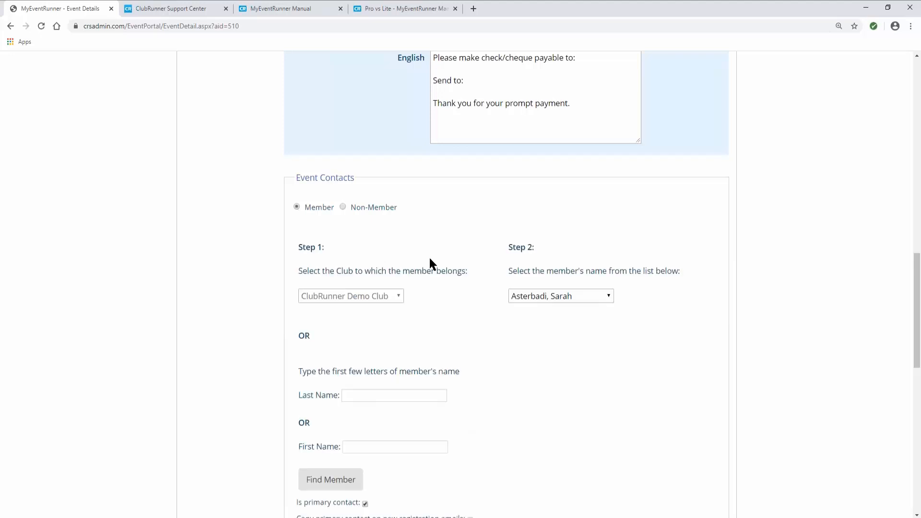
pyautogui.click(343, 207)
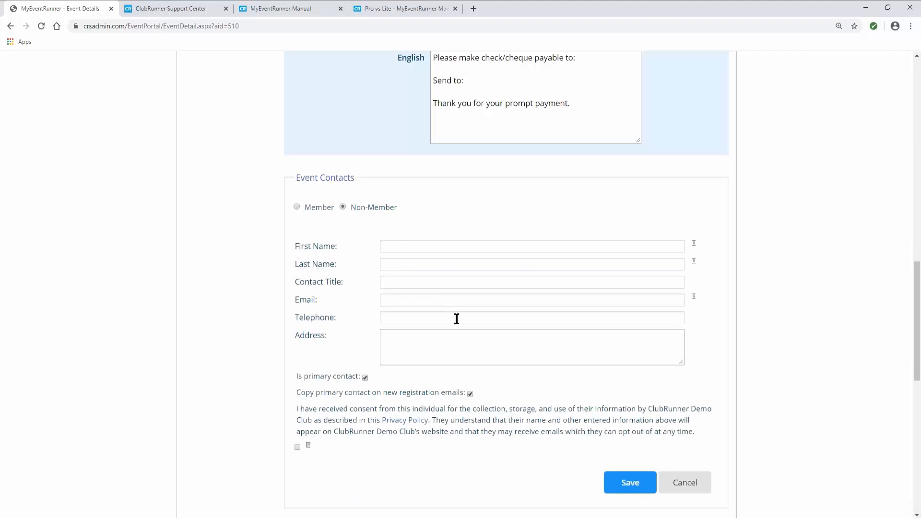
pyautogui.scroll(-2, 479, 326)
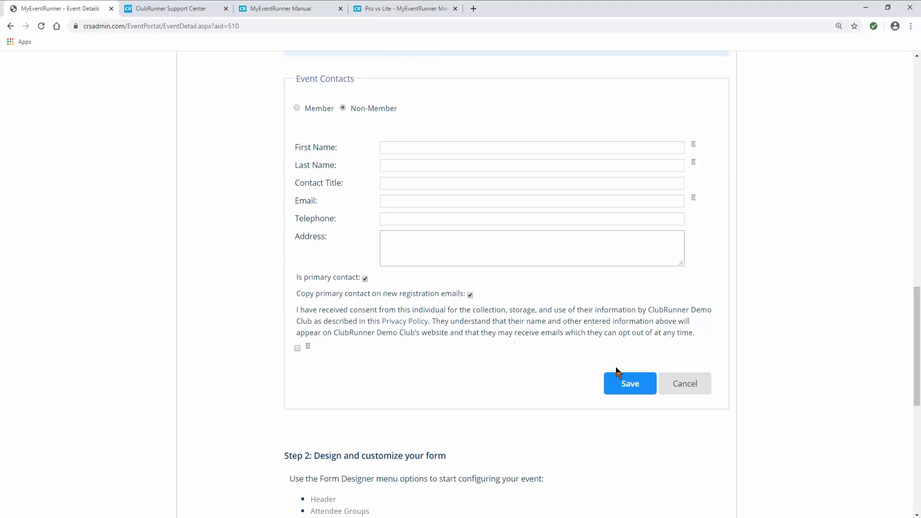
pyautogui.click(684, 384)
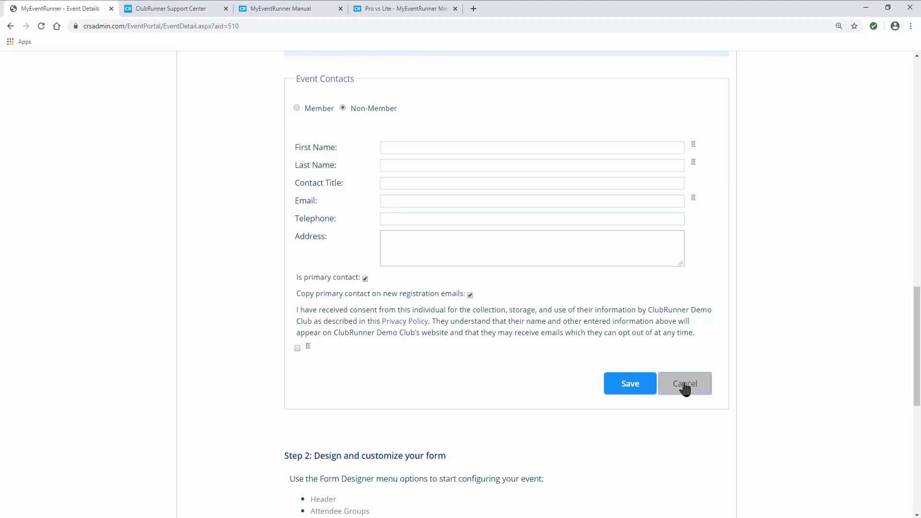
pyautogui.scroll(5, 557, 388)
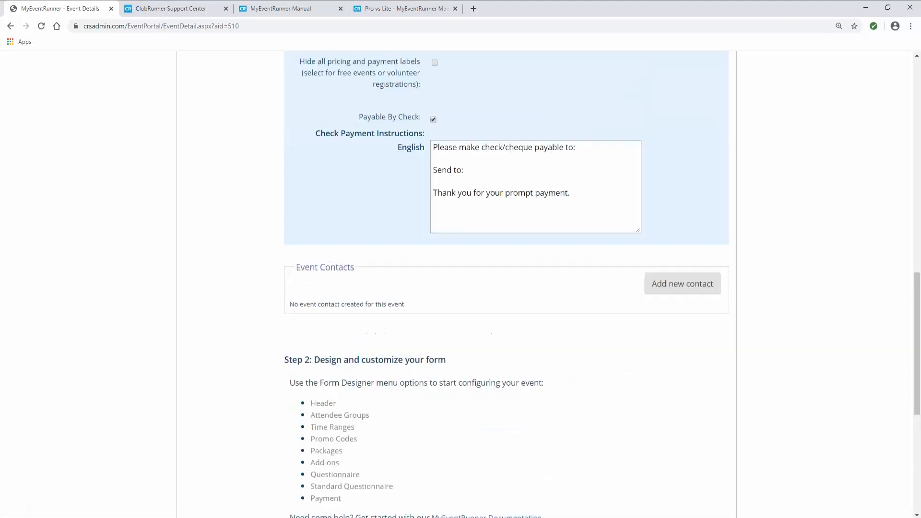
pyautogui.scroll(7, 456, 283)
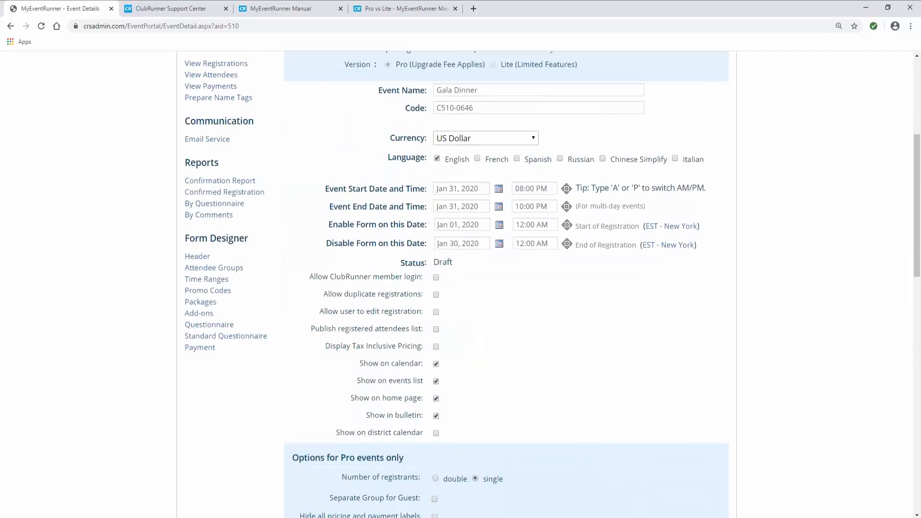
pyautogui.scroll(1, 457, 283)
pyautogui.scroll(1, 540, 397)
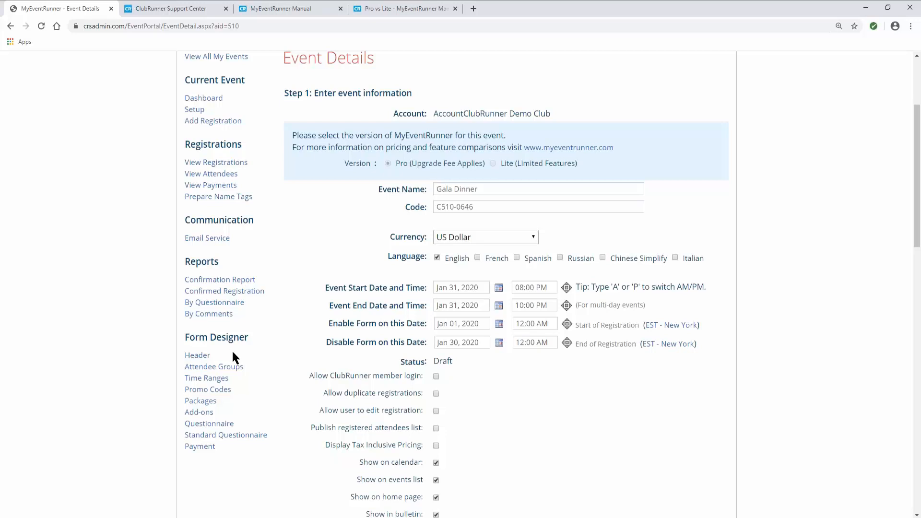
# - In Attendee Groups, rename the All Attendees group to Members with code MEM
pyautogui.click(214, 370)
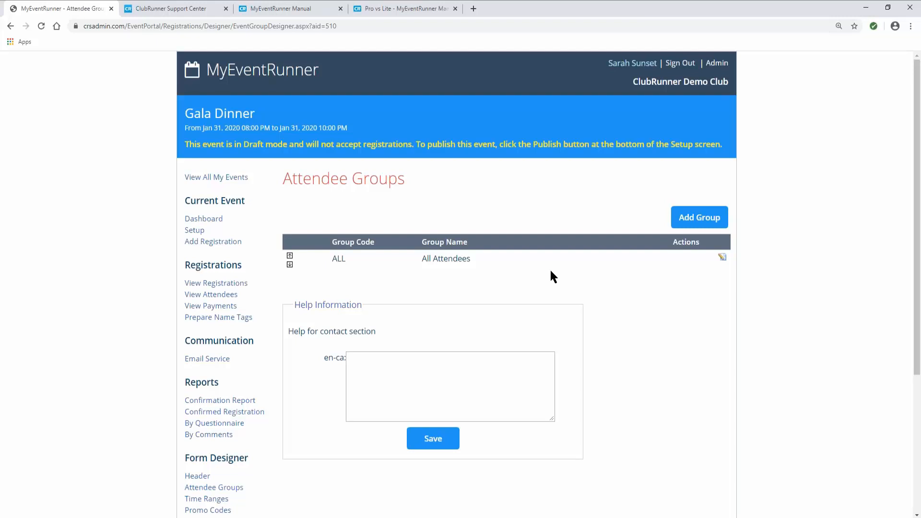
pyautogui.click(723, 259)
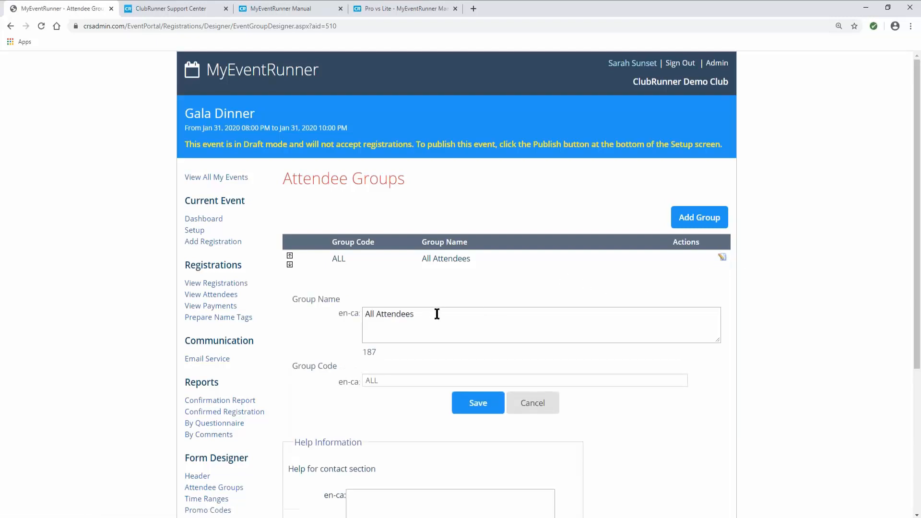
pyautogui.moveTo(435, 315); pyautogui.dragTo(316, 331)
pyautogui.write('Ma')
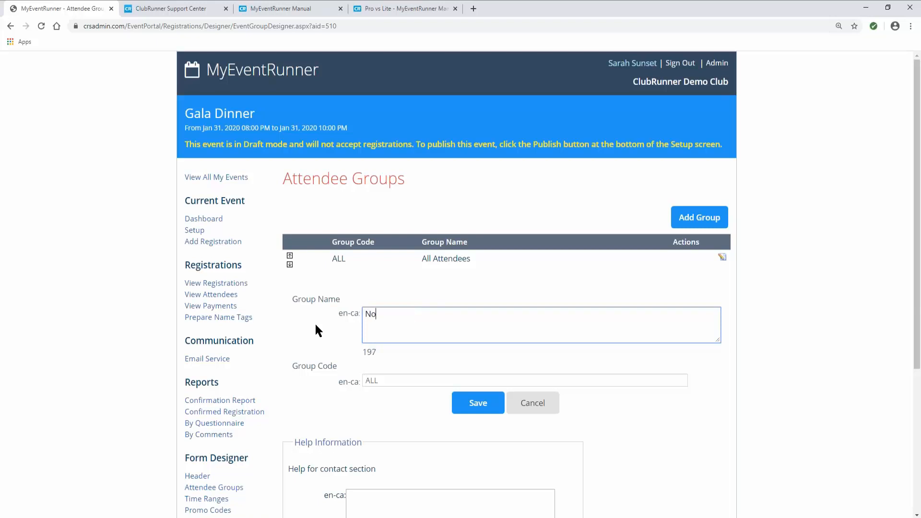
pyautogui.press('BackSpace')
pyautogui.write('embers')
pyautogui.doubleClick(378, 376)
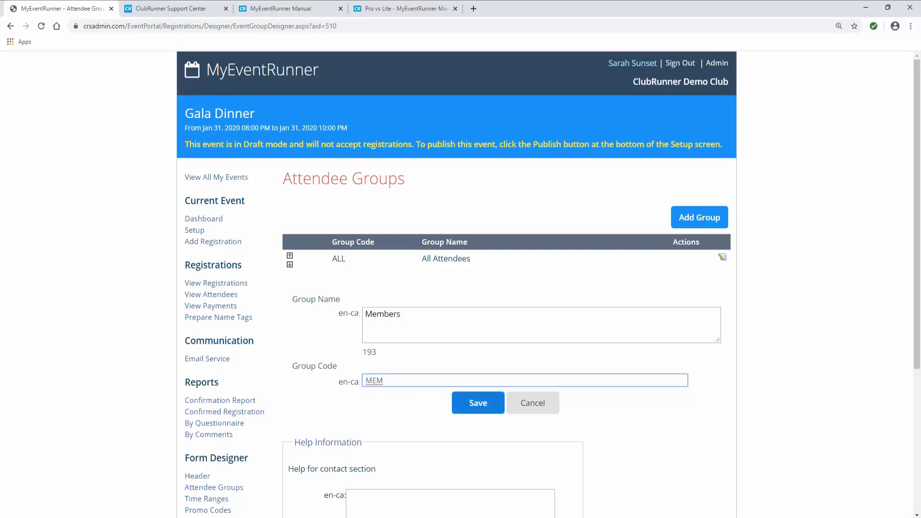
pyautogui.click(477, 403)
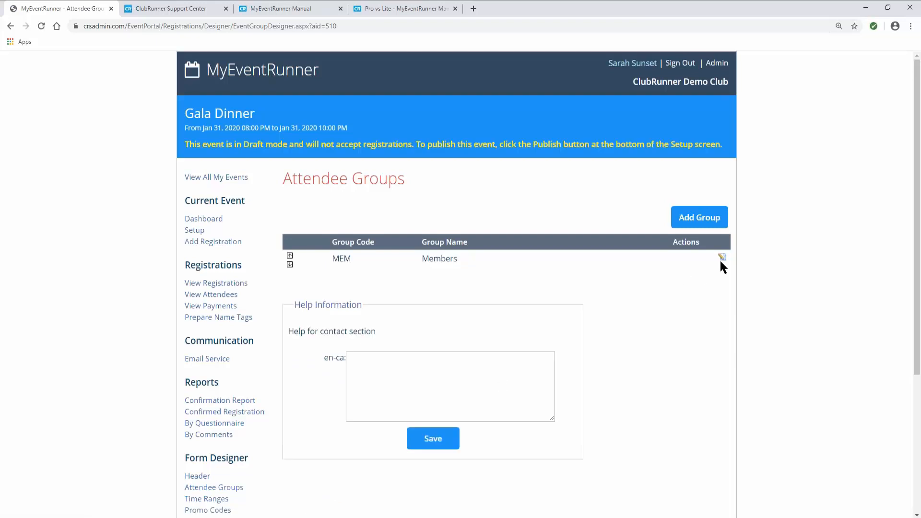
pyautogui.click(721, 259)
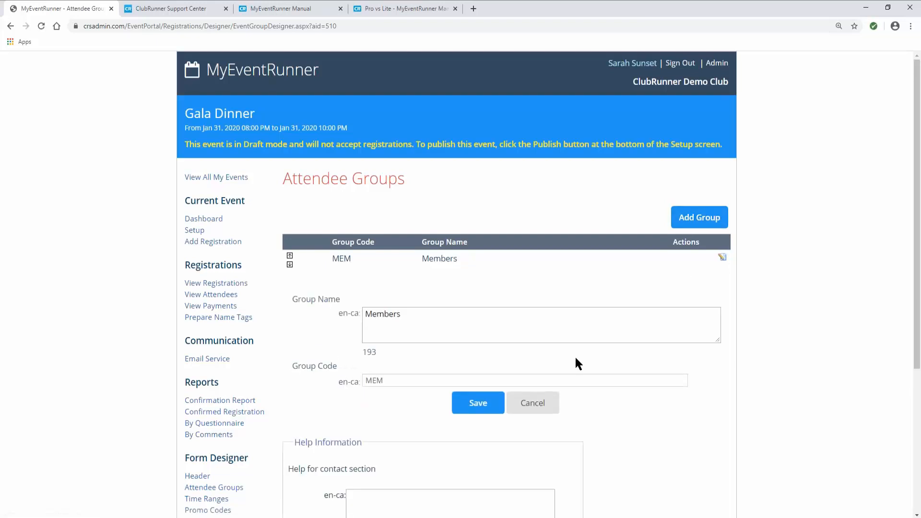
pyautogui.click(551, 403)
# - Add a second attendee group named Non-Member with code NON
pyautogui.click(692, 222)
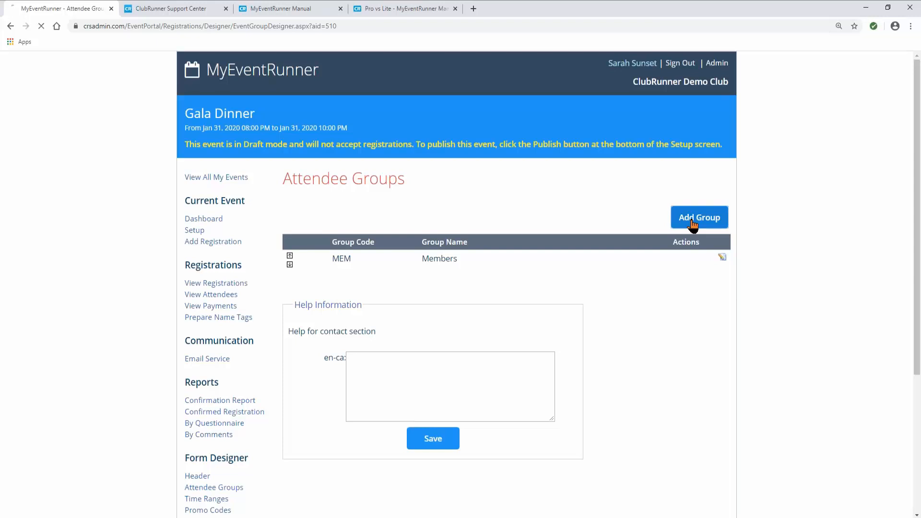
pyautogui.click(400, 325)
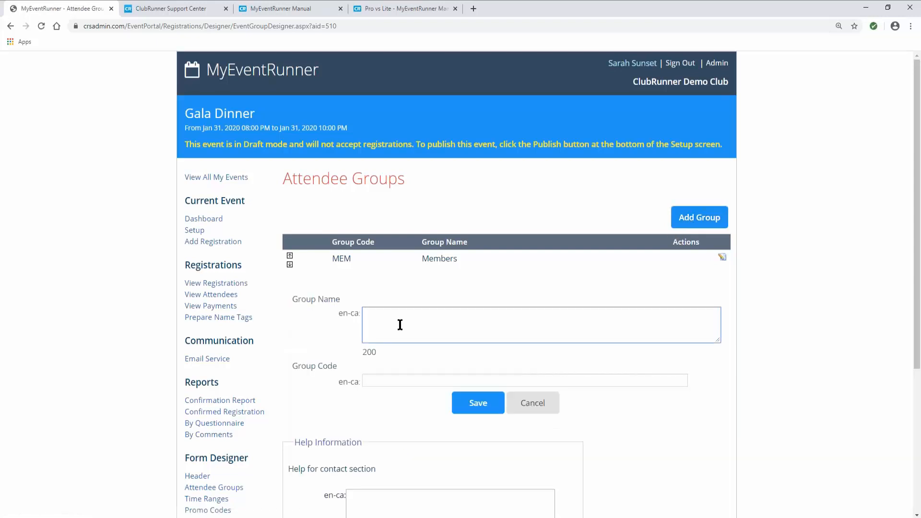
pyautogui.write('Non-Member')
pyautogui.click(377, 380)
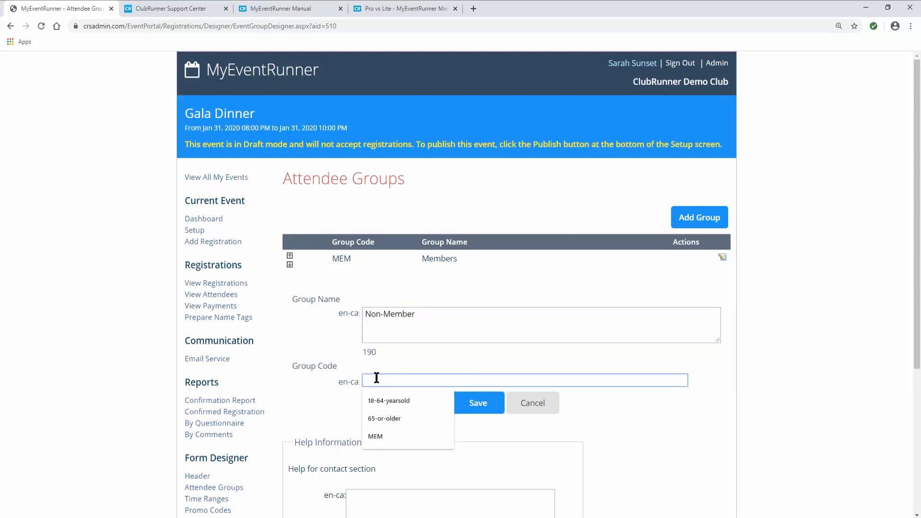
pyautogui.write('NON')
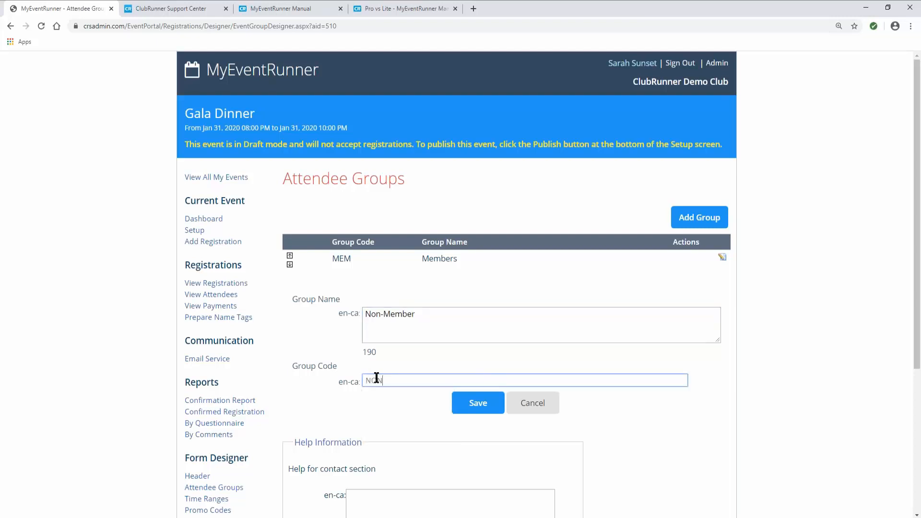
pyautogui.click(465, 411)
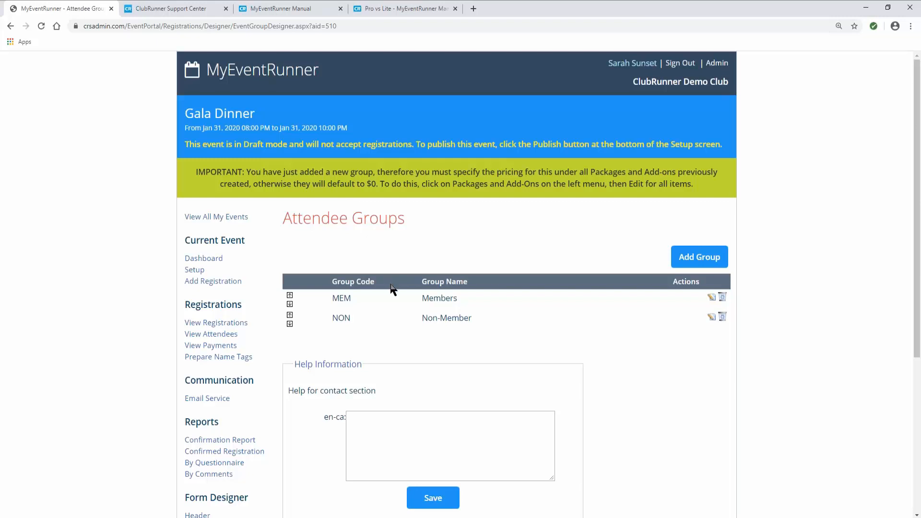
# - Enter 'This is some help text!' in the attendee groups Help Information box and save it
pyautogui.scroll(-1, 390, 289)
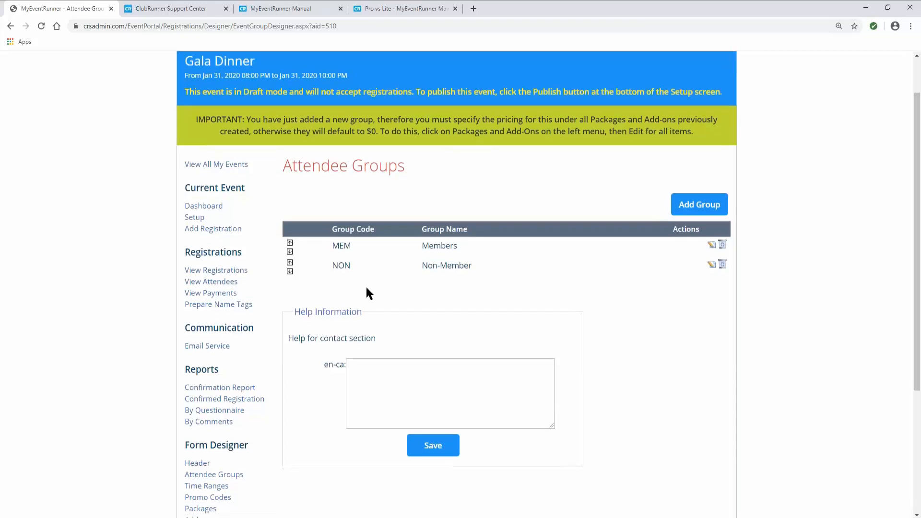
pyautogui.scroll(-1, 365, 285)
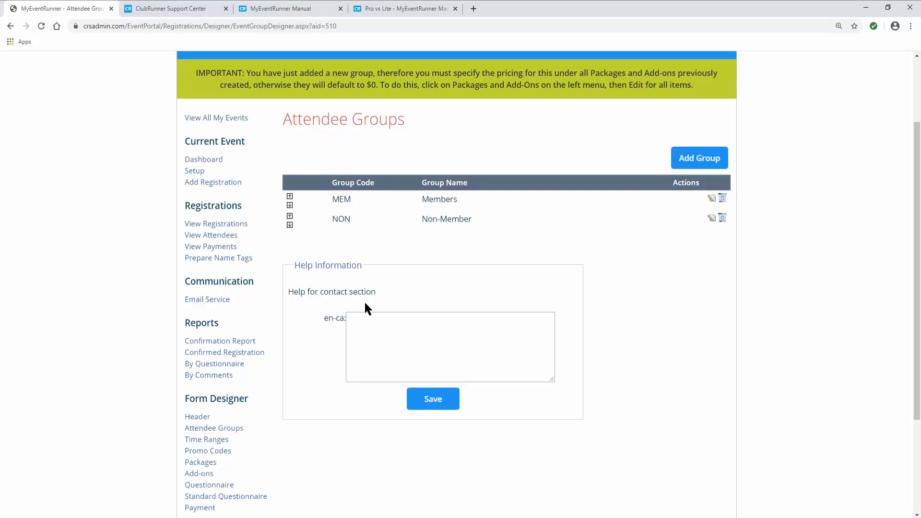
pyautogui.click(367, 330)
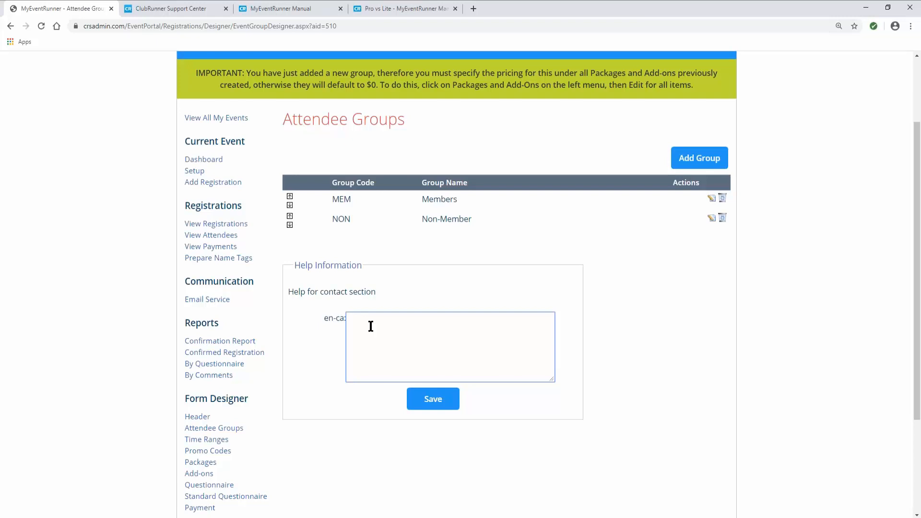
pyautogui.write('This is some help text!')
pyautogui.click(427, 398)
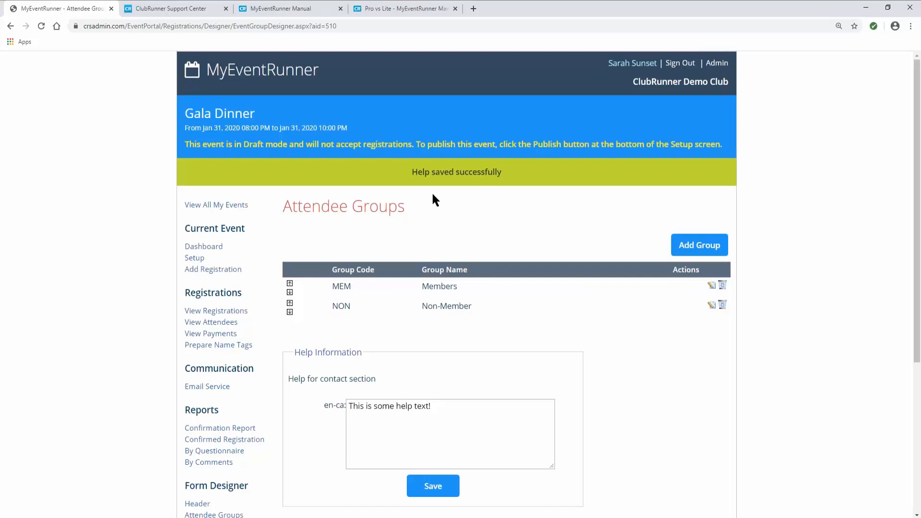
pyautogui.scroll(-1, 371, 338)
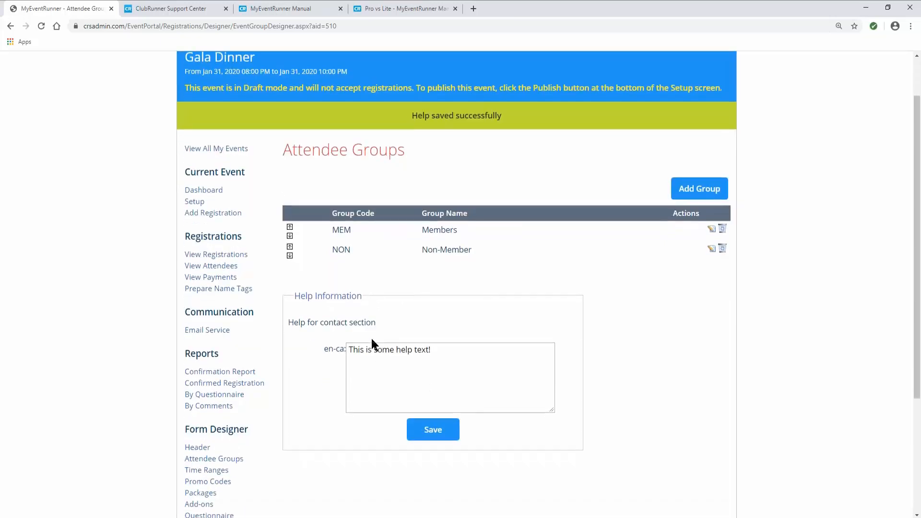
pyautogui.scroll(-1, 372, 341)
pyautogui.scroll(-1, 372, 339)
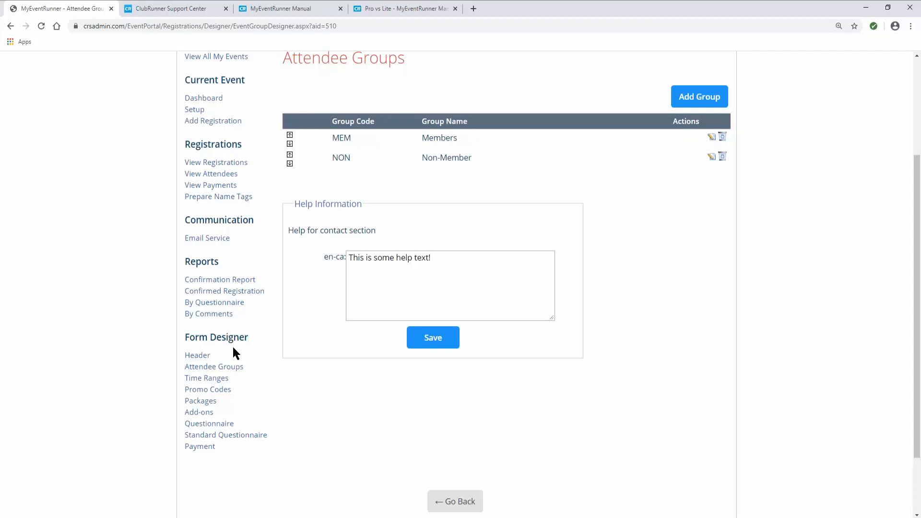
# - In Time Ranges, add a new pricing milestone dated Jan 22, 2020 and save it
pyautogui.click(221, 378)
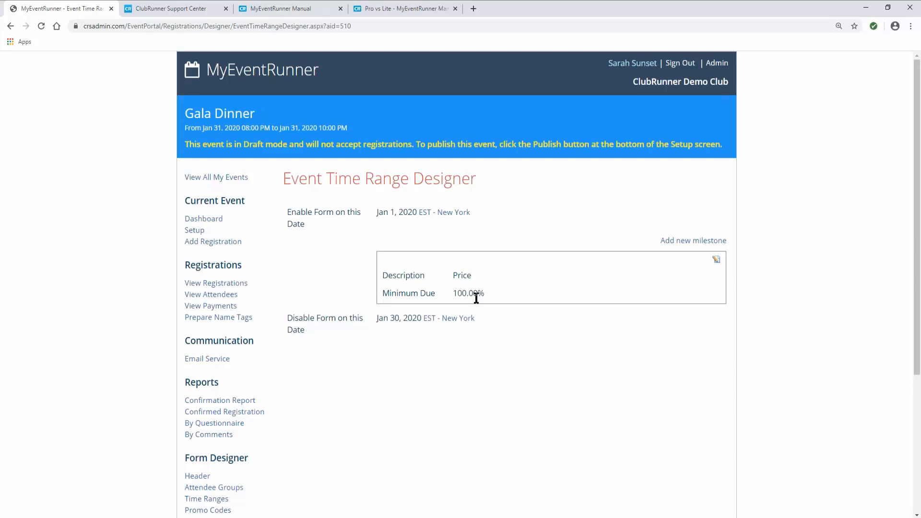
pyautogui.click(678, 243)
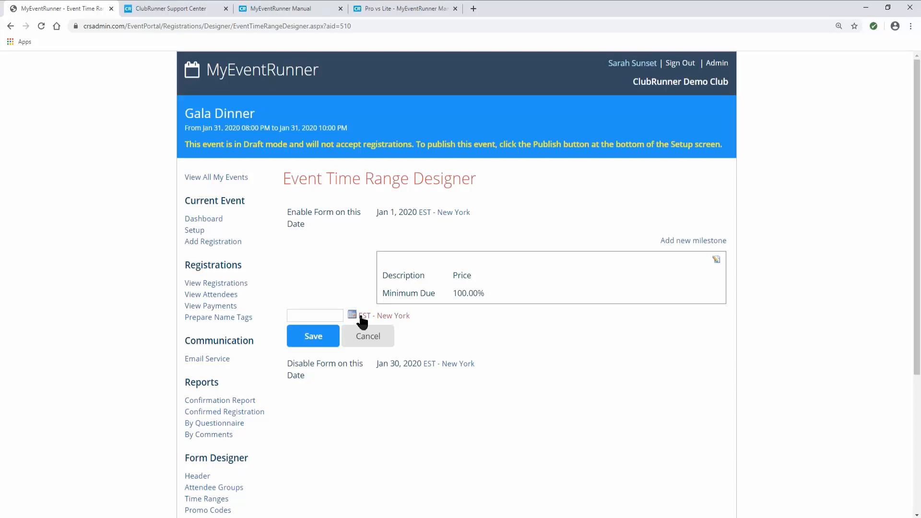
pyautogui.click(352, 315)
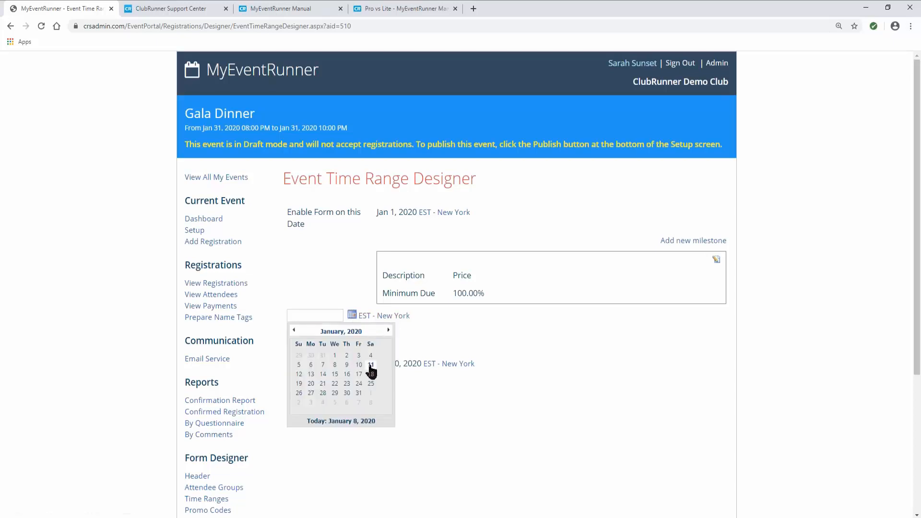
pyautogui.click(334, 384)
pyautogui.click(317, 339)
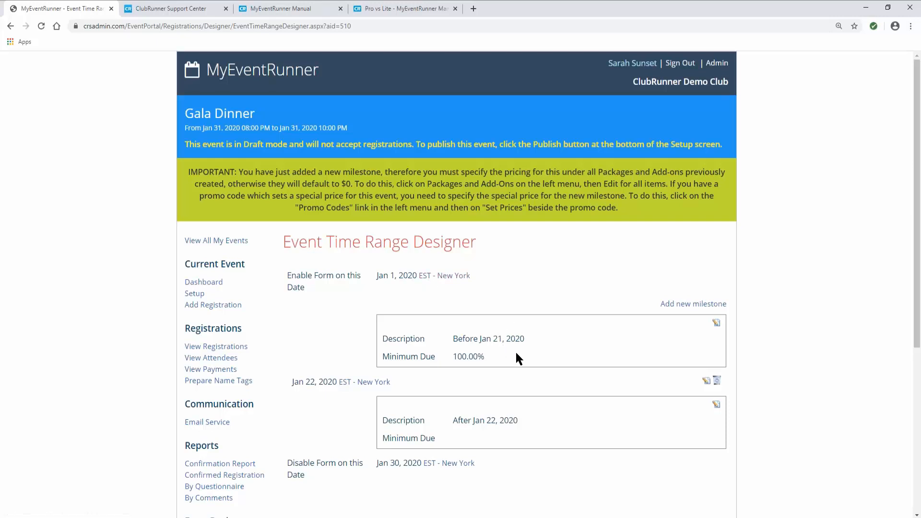
# - Keep Minimum percentage as the due type for the Before Jan 21, 2020 milestone and save
pyautogui.scroll(-1, 515, 355)
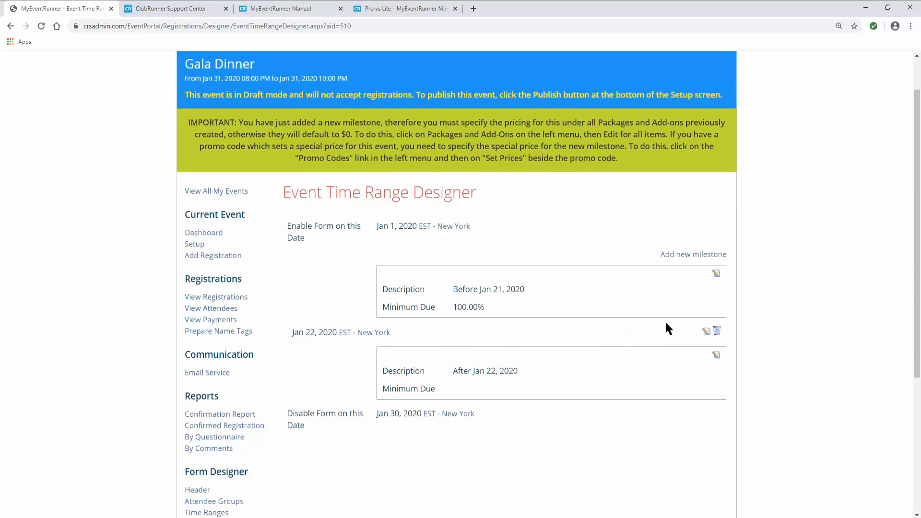
pyautogui.click(715, 273)
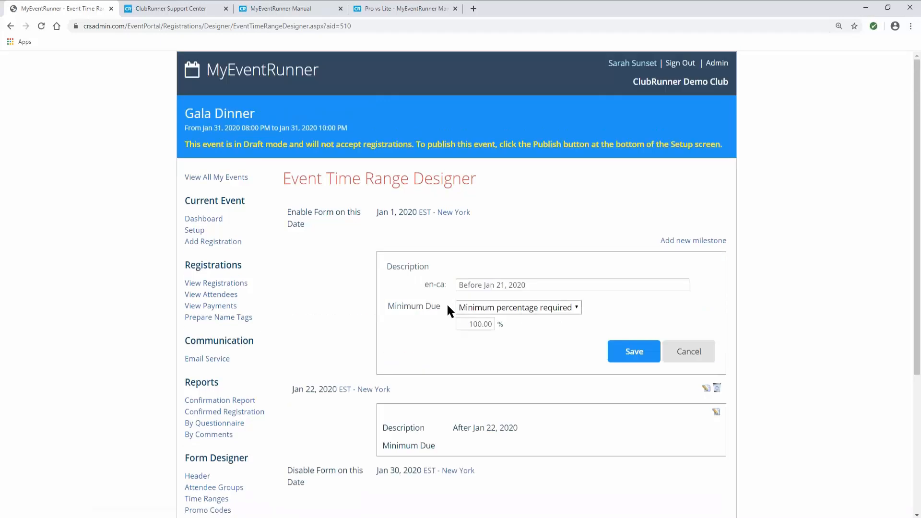
pyautogui.click(545, 311)
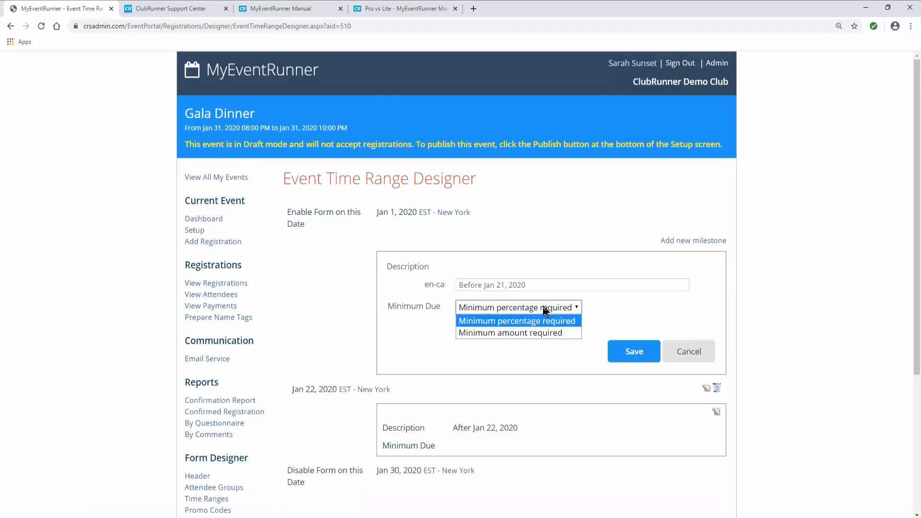
pyautogui.click(545, 311)
pyautogui.click(565, 309)
pyautogui.click(601, 314)
pyautogui.click(643, 355)
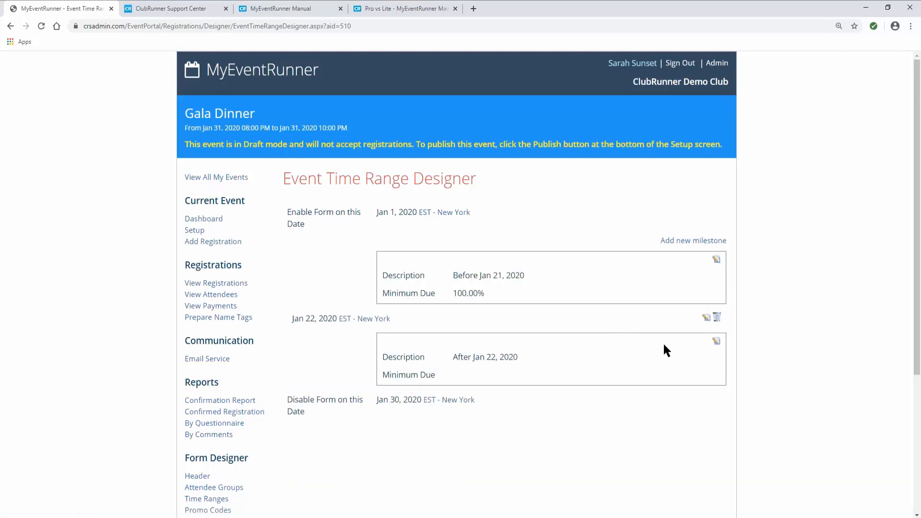
# - Set the After Jan 22, 2020 milestone's minimum due to 100% and save
pyautogui.click(715, 342)
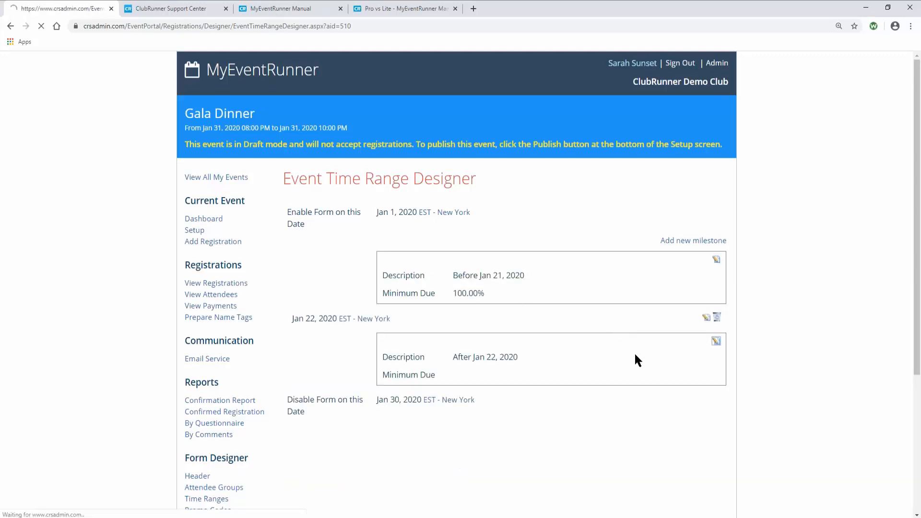
pyautogui.click(481, 405)
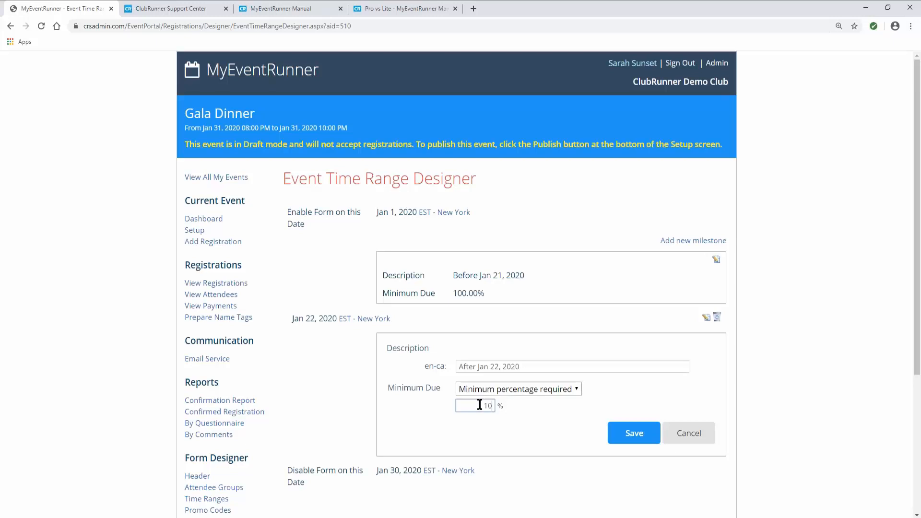
pyautogui.click(618, 433)
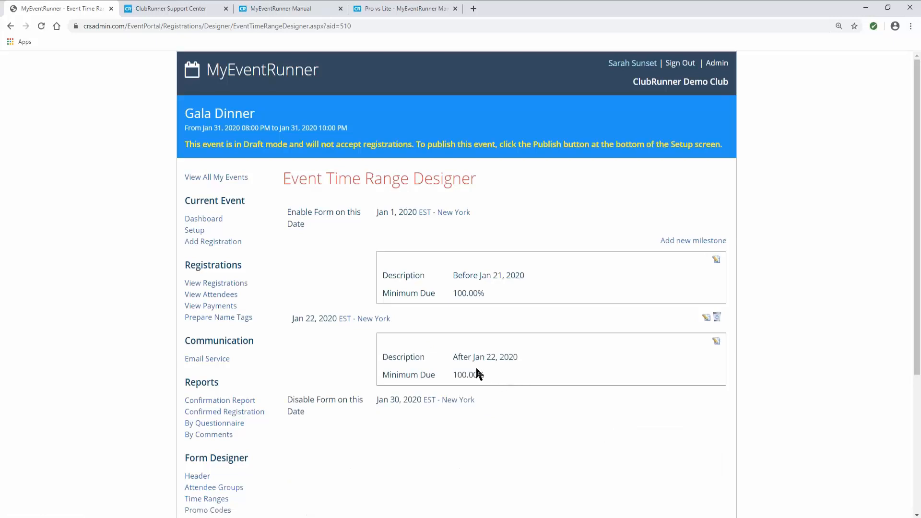
pyautogui.scroll(-2, 324, 400)
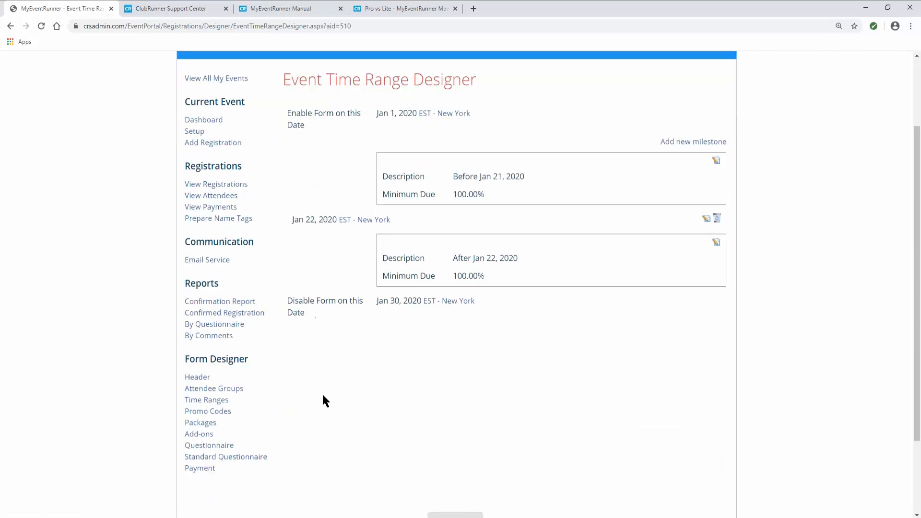
# - Start a new registration package named 'Individual' with description 'Single ticket'
pyautogui.click(199, 424)
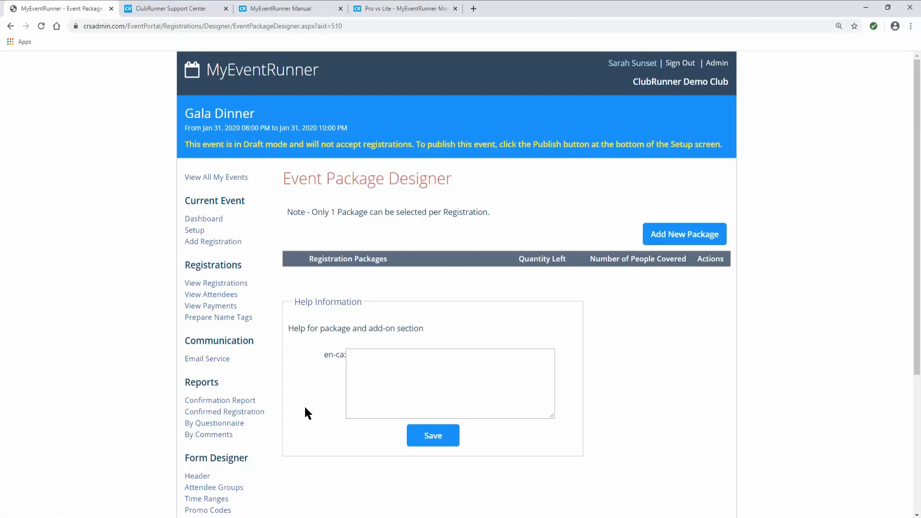
pyautogui.click(662, 239)
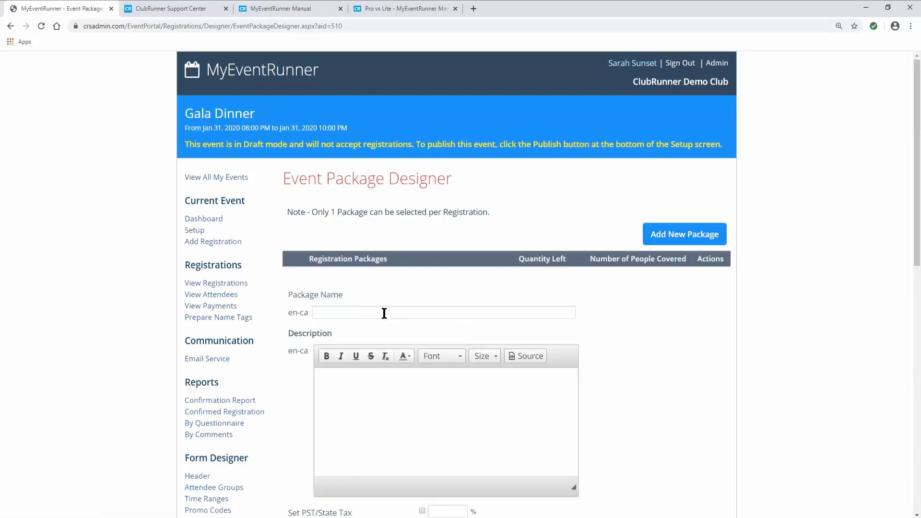
pyautogui.click(383, 313)
pyautogui.write('Indi')
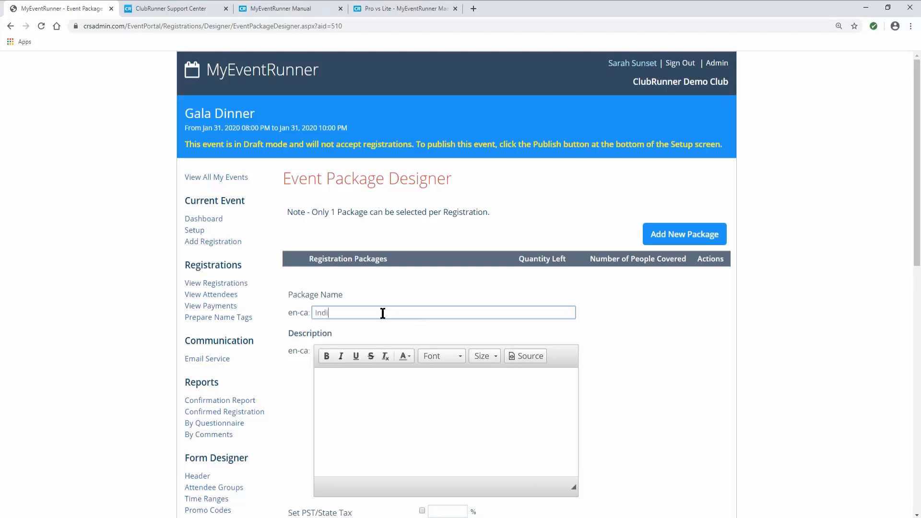
pyautogui.write('vidual')
pyautogui.click(379, 385)
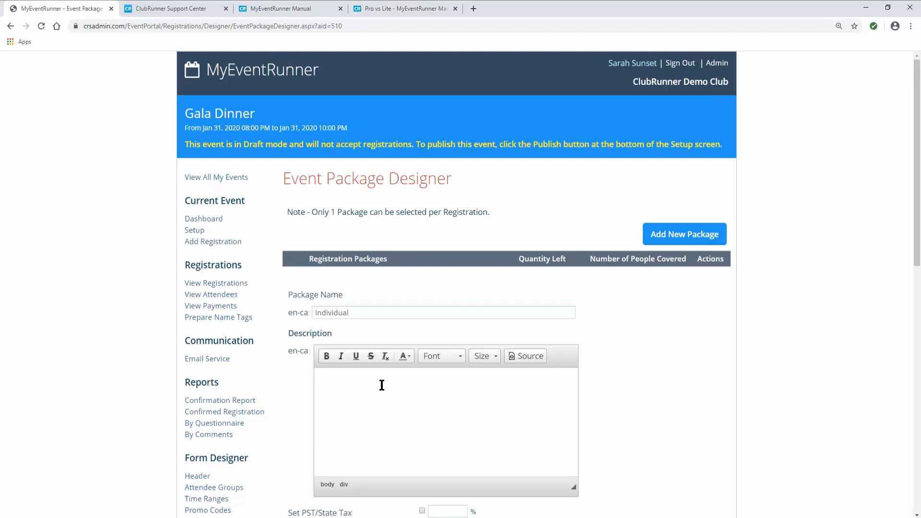
pyautogui.write('Single ticket')
# - Leave the package code empty and keep the package covering one person with no limit
pyautogui.scroll(-2, 372, 325)
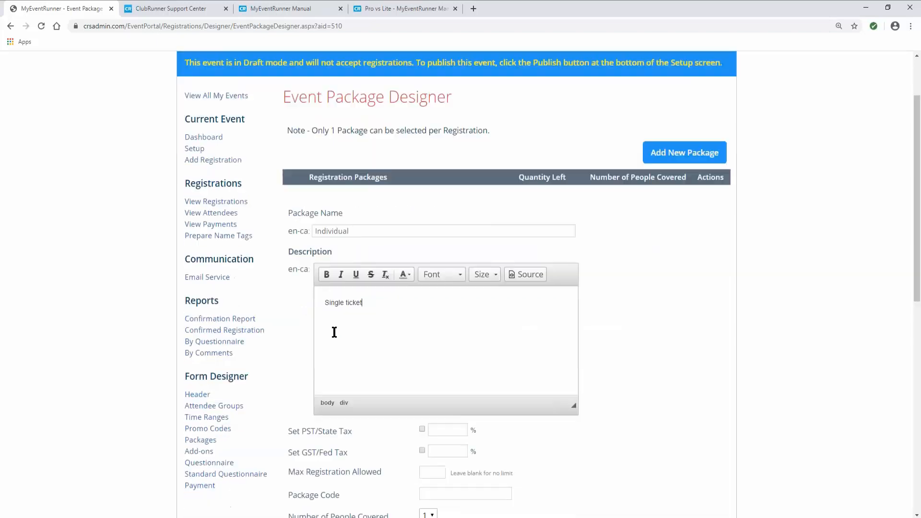
pyautogui.scroll(-1, 348, 313)
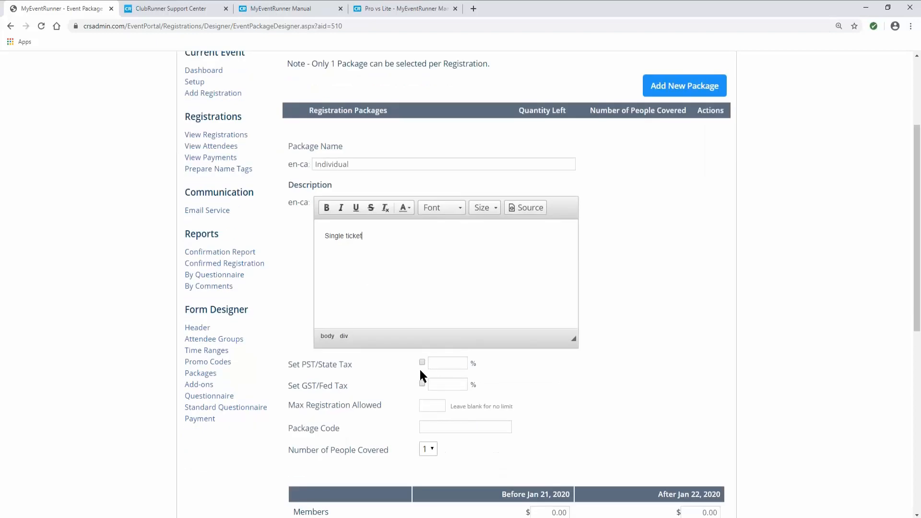
pyautogui.scroll(-1, 420, 371)
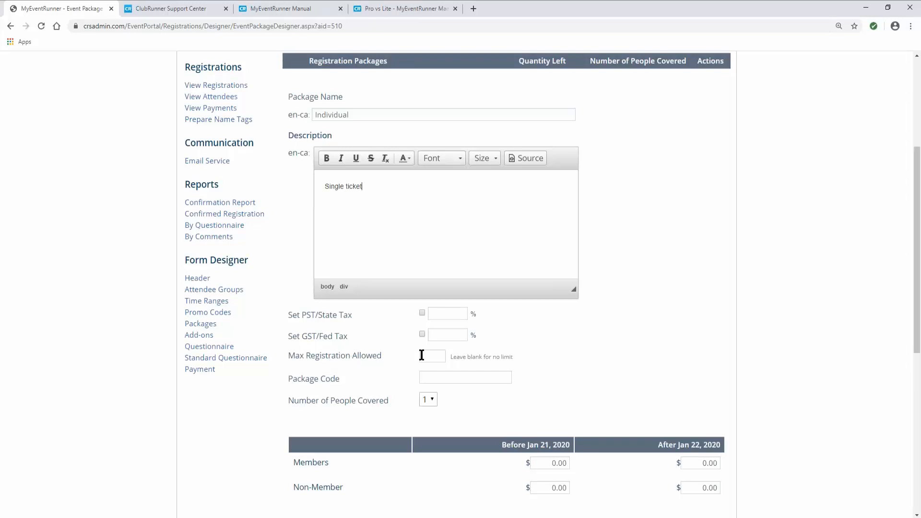
pyautogui.scroll(1, 421, 355)
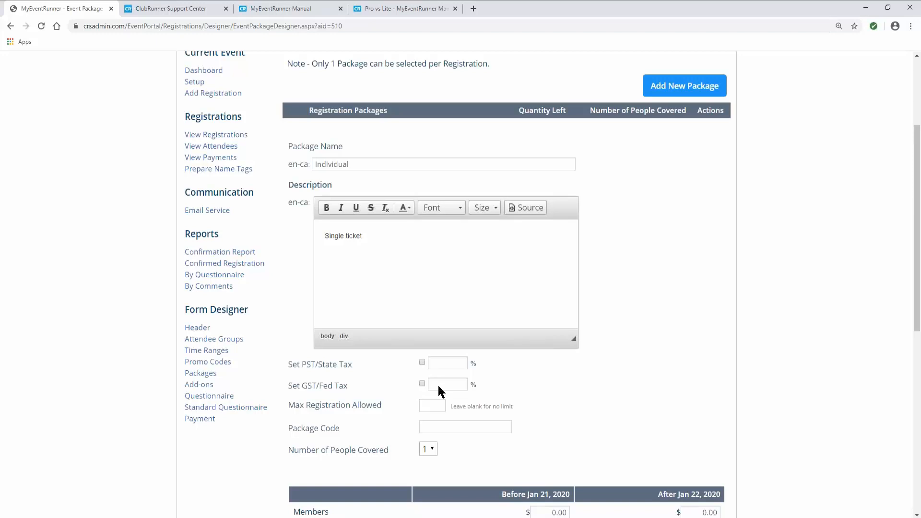
pyautogui.click(430, 428)
pyautogui.click(381, 423)
pyautogui.scroll(-1, 392, 426)
pyautogui.click(433, 398)
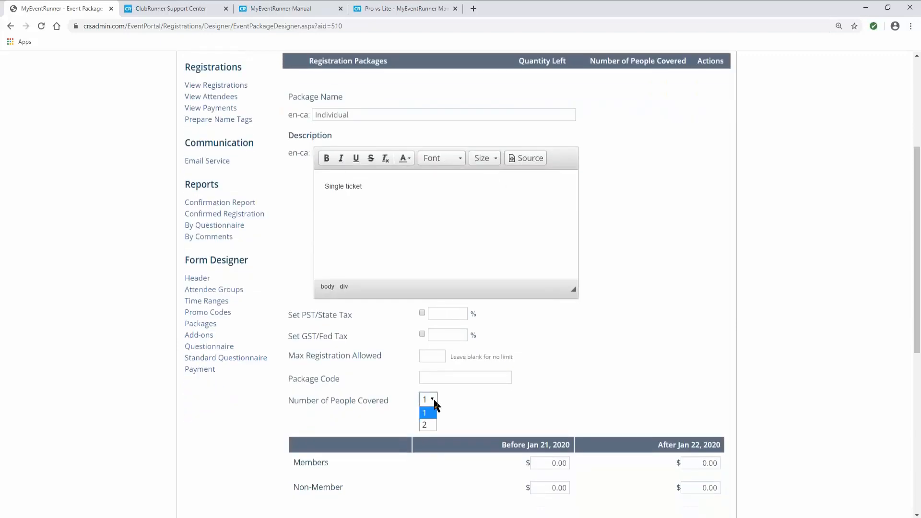
pyautogui.click(434, 396)
pyautogui.scroll(-1, 464, 421)
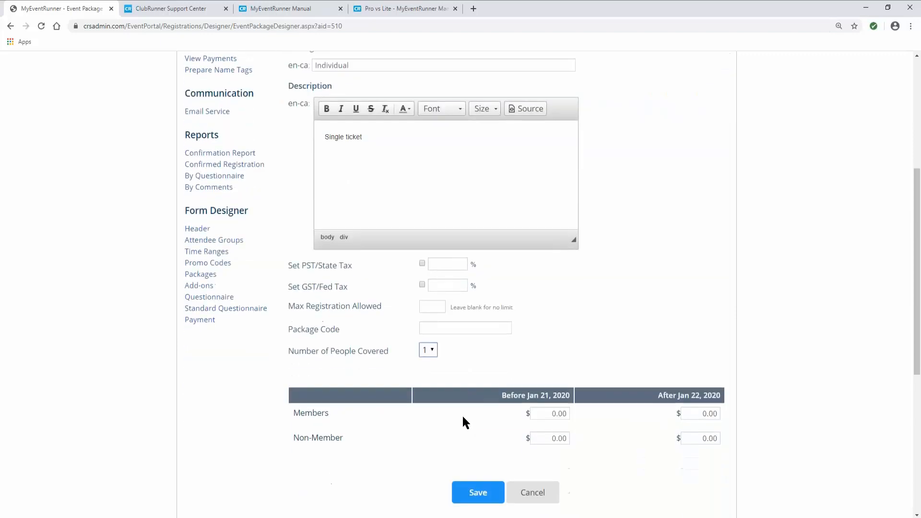
pyautogui.scroll(-1, 453, 430)
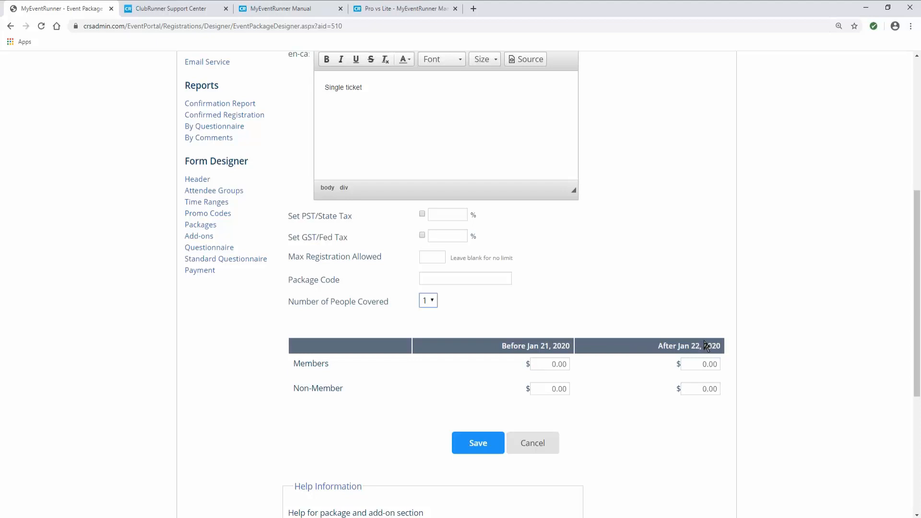
# - Price the Individual package $50/$75 for members and $75/$100 for non-members, and save
pyautogui.click(551, 364)
pyautogui.click(688, 363)
pyautogui.moveTo(555, 364); pyautogui.dragTo(582, 366)
pyautogui.moveTo(687, 363); pyautogui.dragTo(724, 363)
pyautogui.moveTo(547, 389); pyautogui.dragTo(584, 389)
pyautogui.write('75')
pyautogui.moveTo(691, 388); pyautogui.dragTo(765, 386)
pyautogui.write('100')
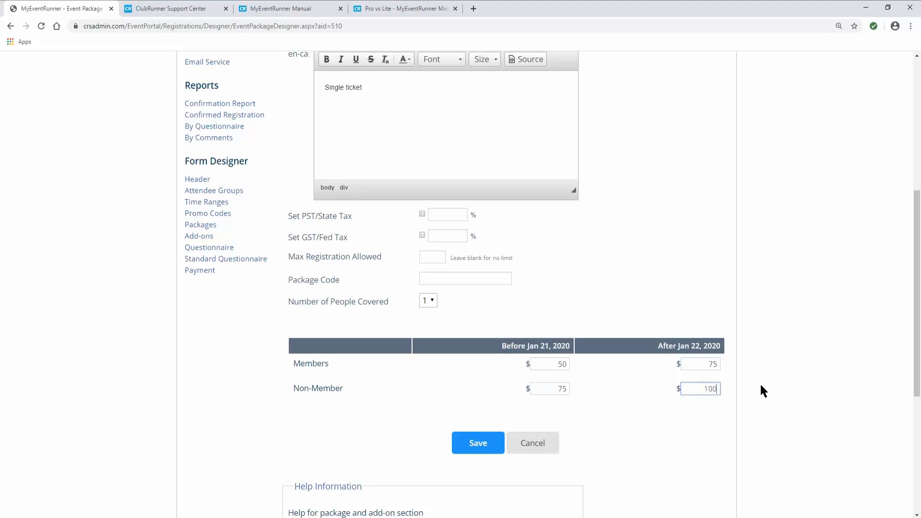
pyautogui.click(489, 446)
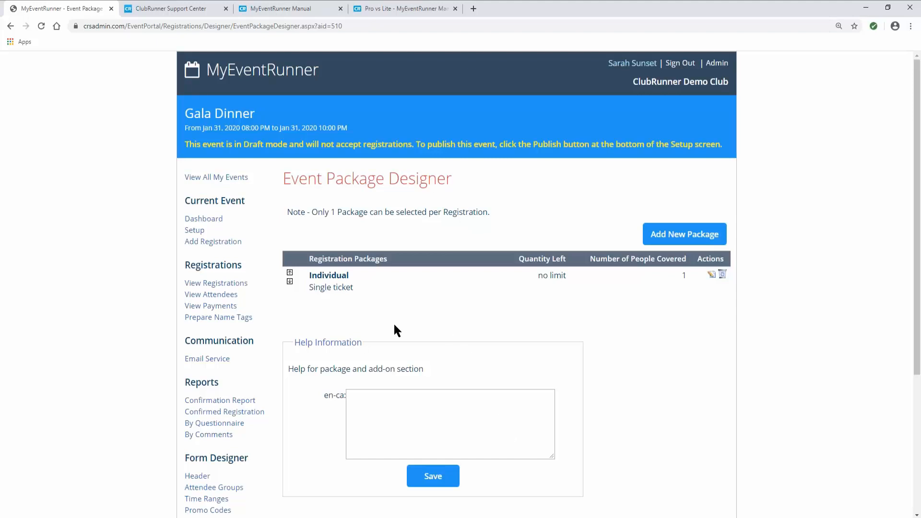
pyautogui.scroll(-3, 377, 340)
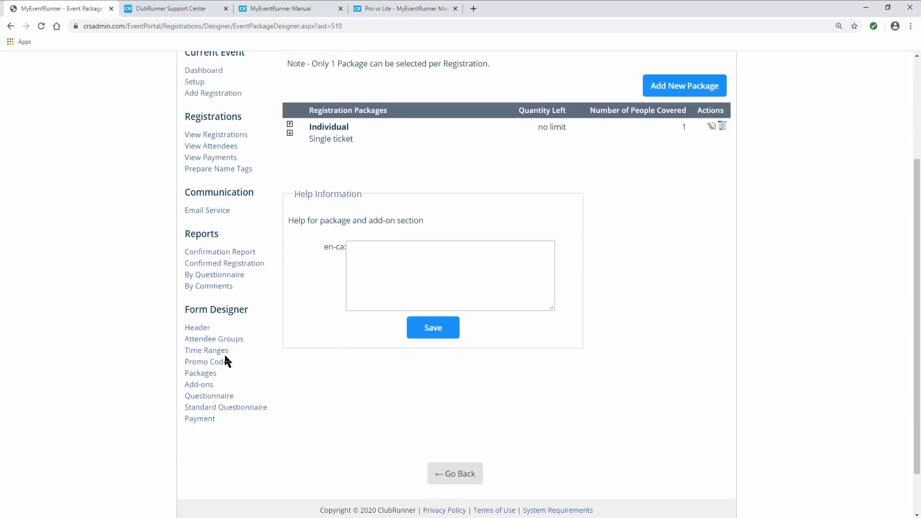
# - In Time Ranges, add a third pricing milestone dated Jan 10, 2020 and save it
pyautogui.click(214, 352)
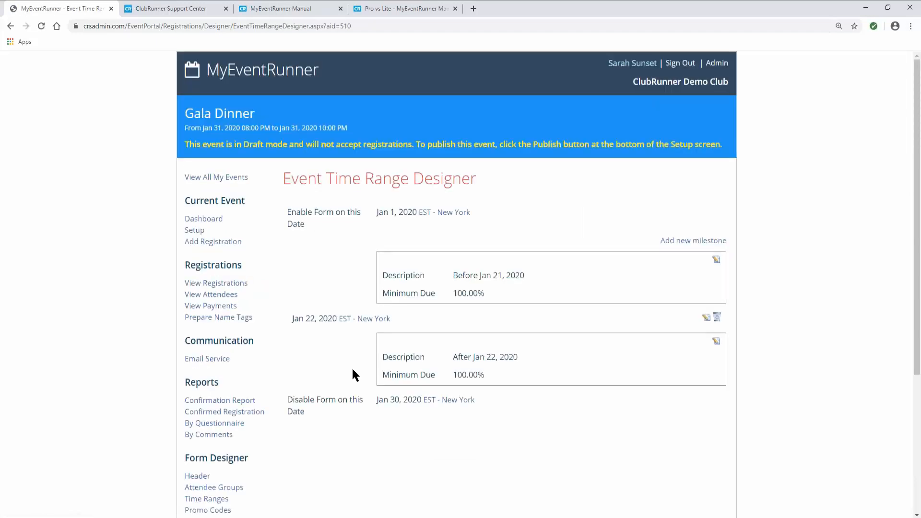
pyautogui.click(689, 242)
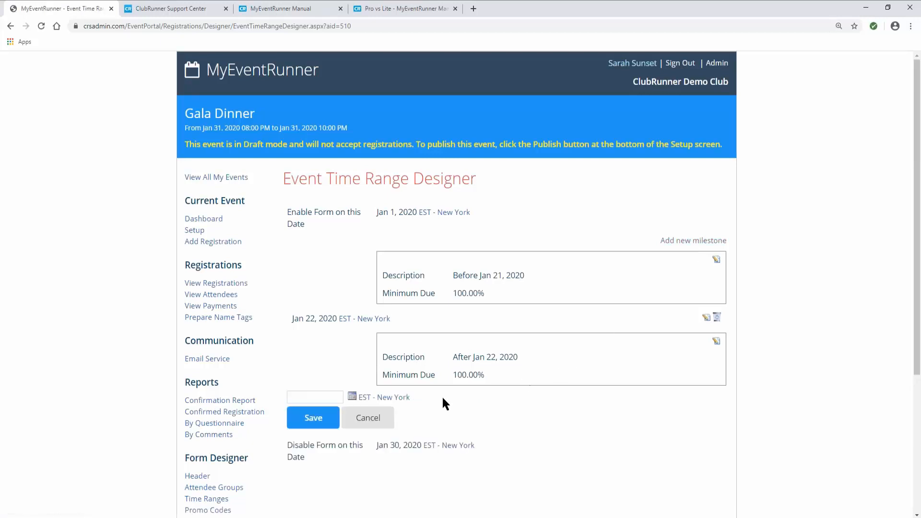
pyautogui.click(378, 397)
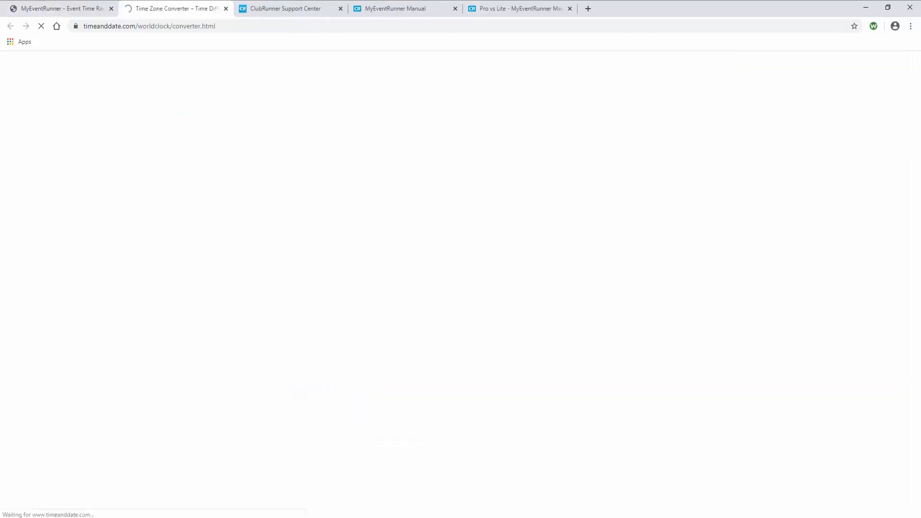
pyautogui.click(226, 9)
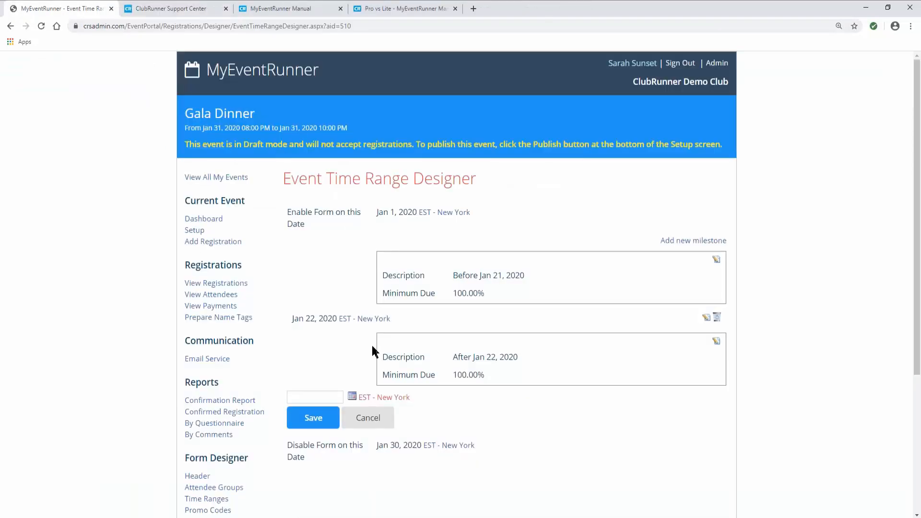
pyautogui.click(352, 397)
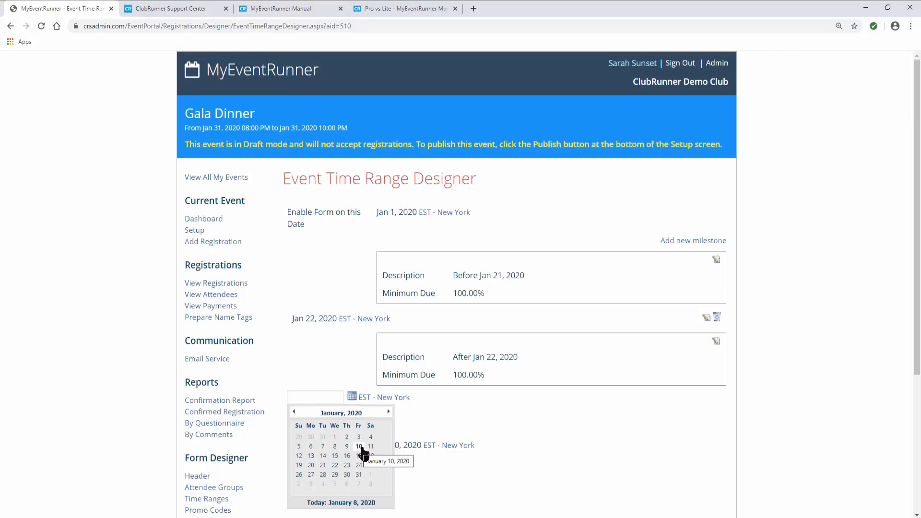
pyautogui.click(360, 447)
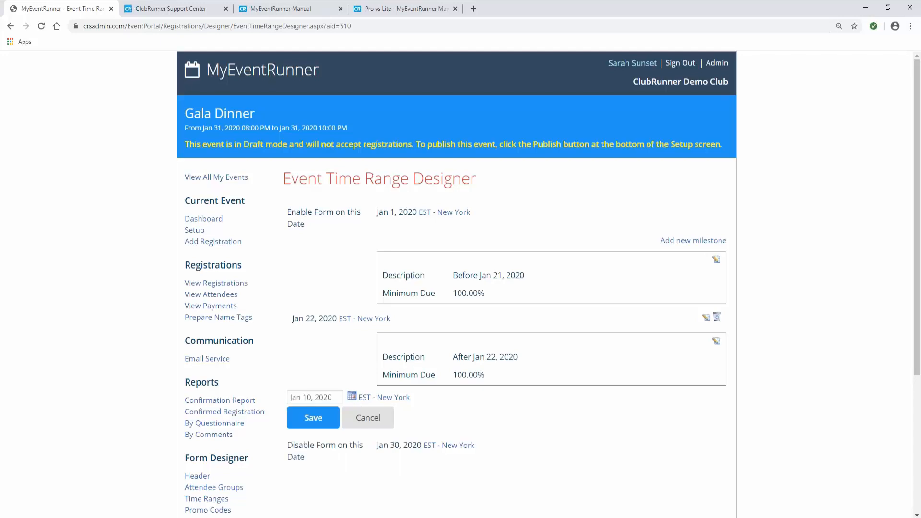
pyautogui.click(331, 426)
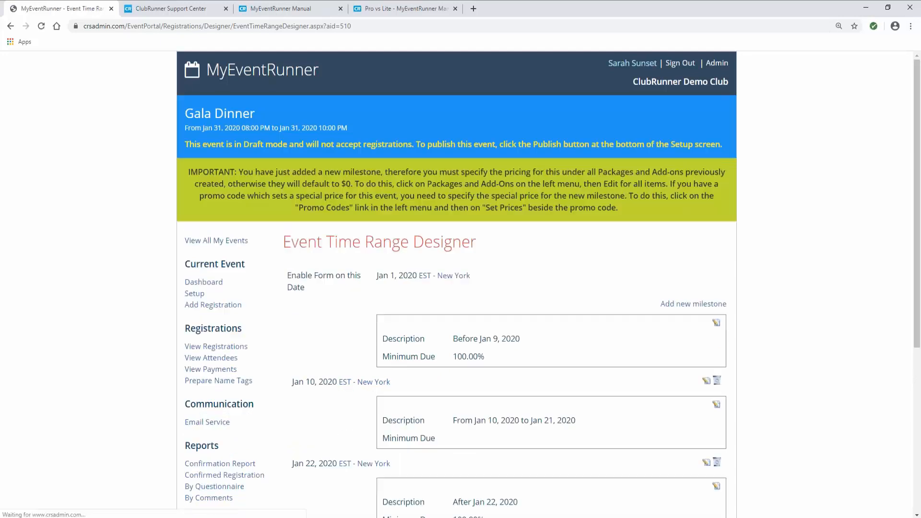
pyautogui.scroll(-2, 480, 279)
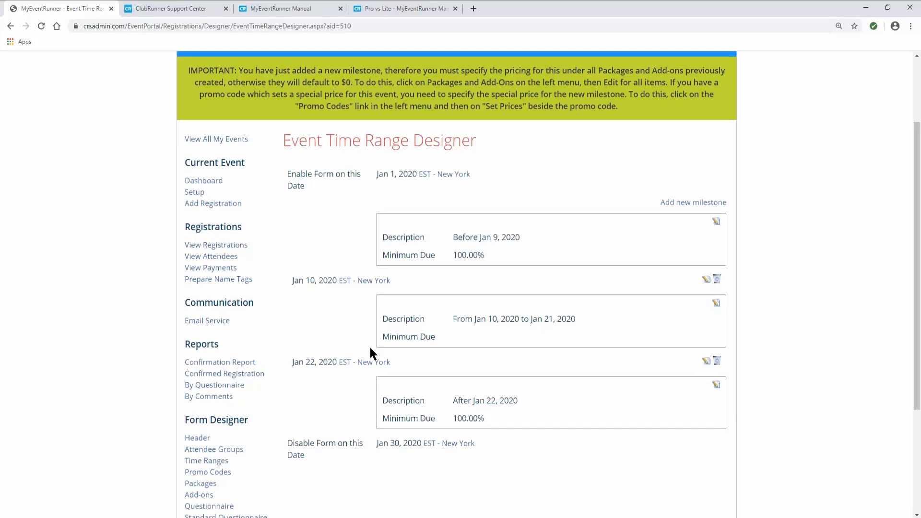
pyautogui.scroll(-3, 367, 348)
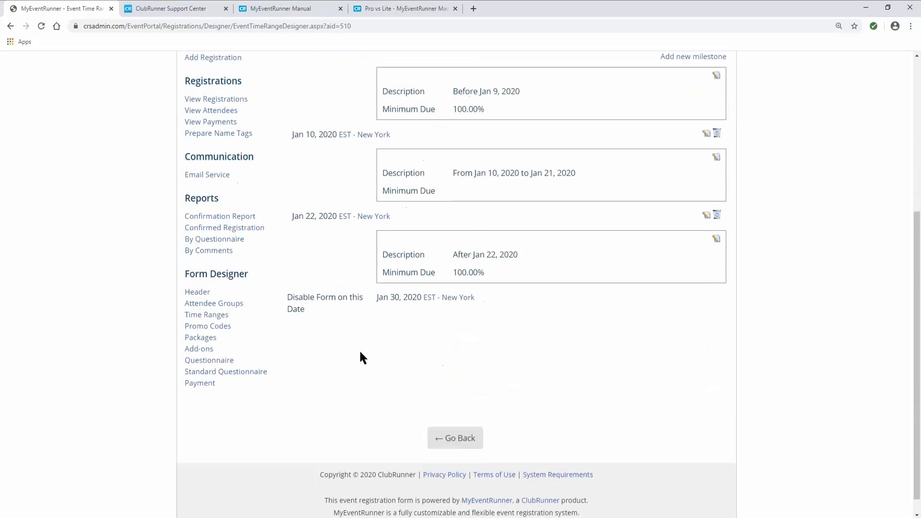
pyautogui.click(201, 339)
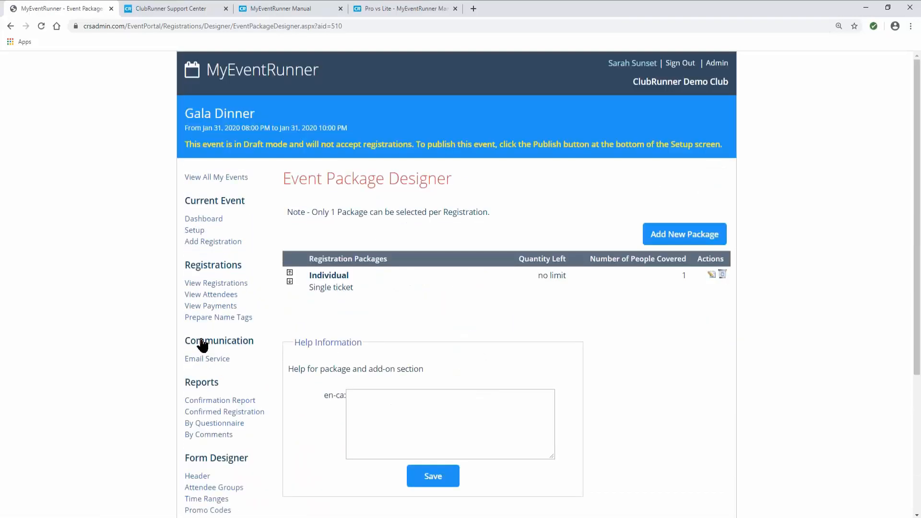
pyautogui.click(711, 275)
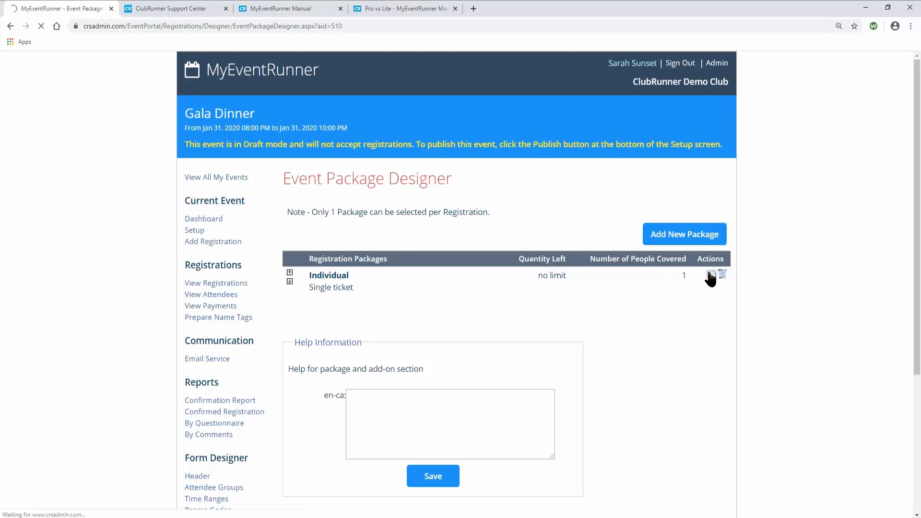
pyautogui.scroll(-2, 673, 288)
pyautogui.scroll(-4, 673, 290)
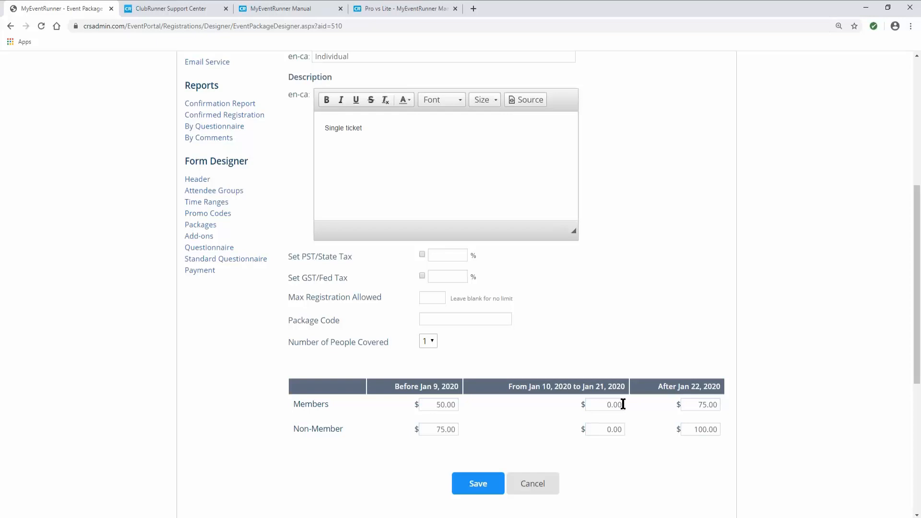
pyautogui.moveTo(623, 403); pyautogui.dragTo(604, 407)
pyautogui.click(607, 429)
pyautogui.click(551, 483)
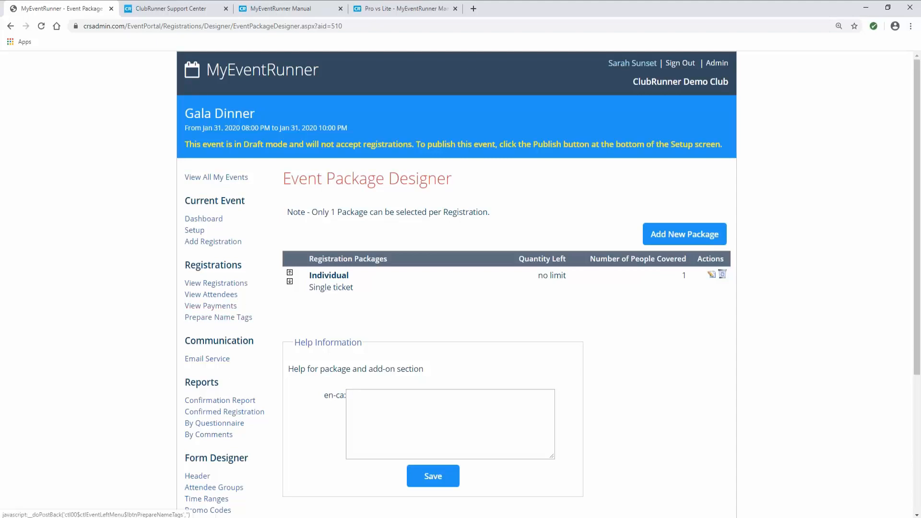
pyautogui.scroll(-3, 232, 384)
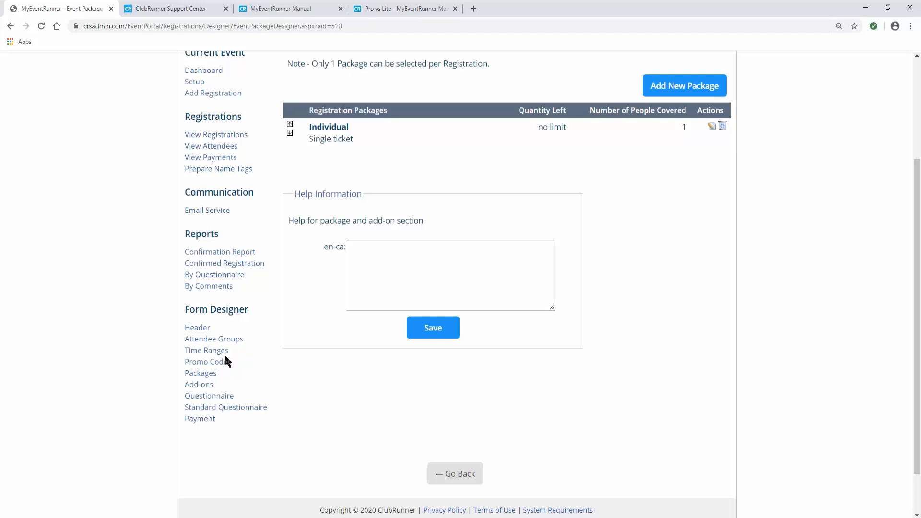
pyautogui.click(209, 350)
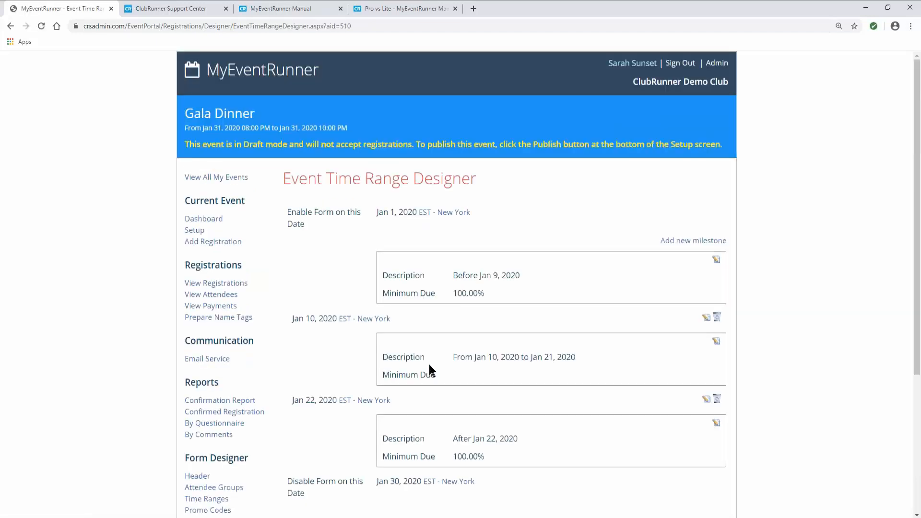
# - Delete the Jan 10, 2020 milestone and confirm the deletion
pyautogui.click(717, 317)
pyautogui.click(503, 84)
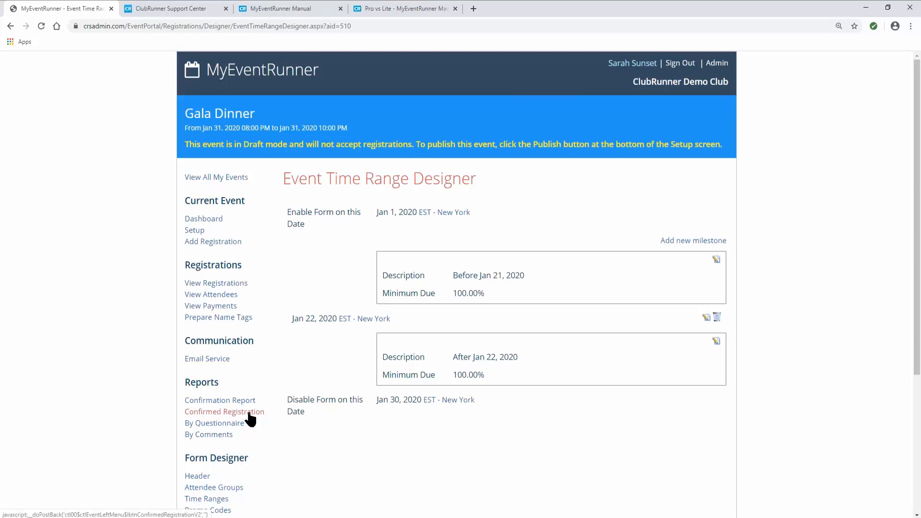
pyautogui.scroll(-2, 243, 413)
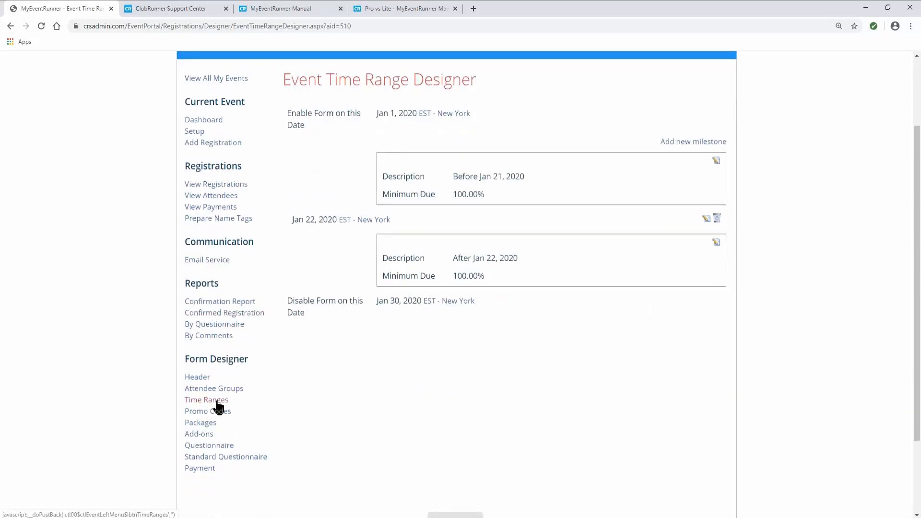
# - Review the Individual package's two-period prices under Packages and cancel without changes
pyautogui.click(206, 424)
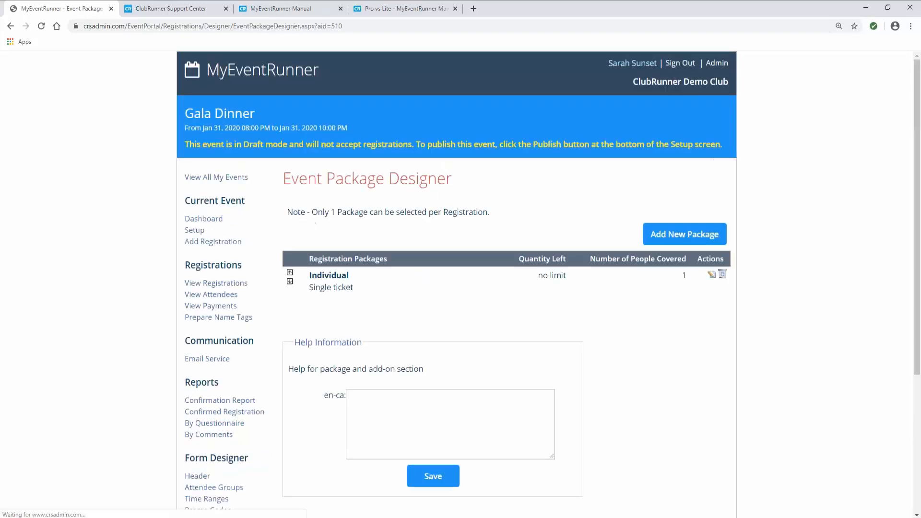
pyautogui.click(712, 275)
pyautogui.scroll(-5, 583, 335)
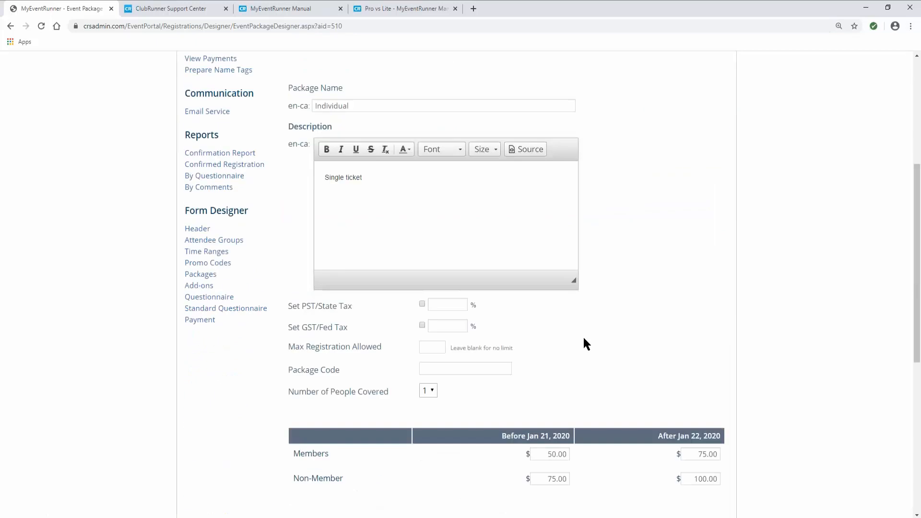
pyautogui.scroll(-1, 587, 364)
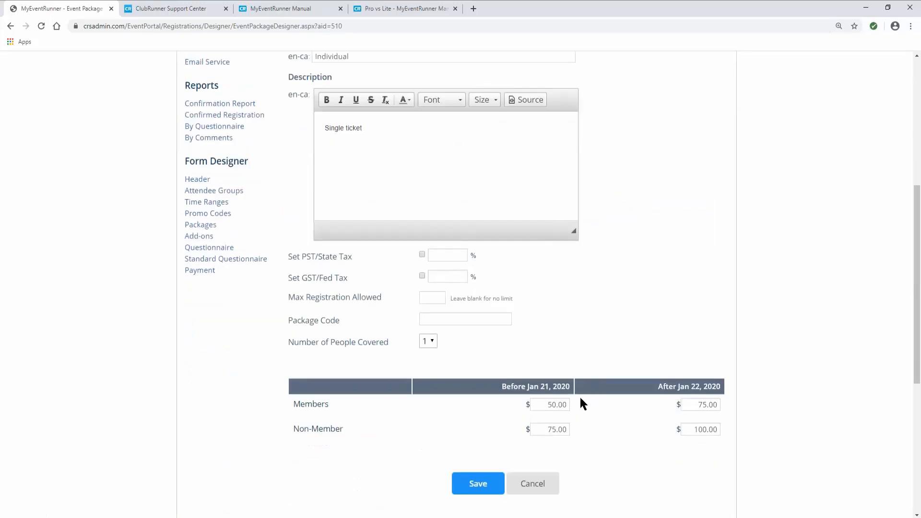
pyautogui.scroll(1, 581, 398)
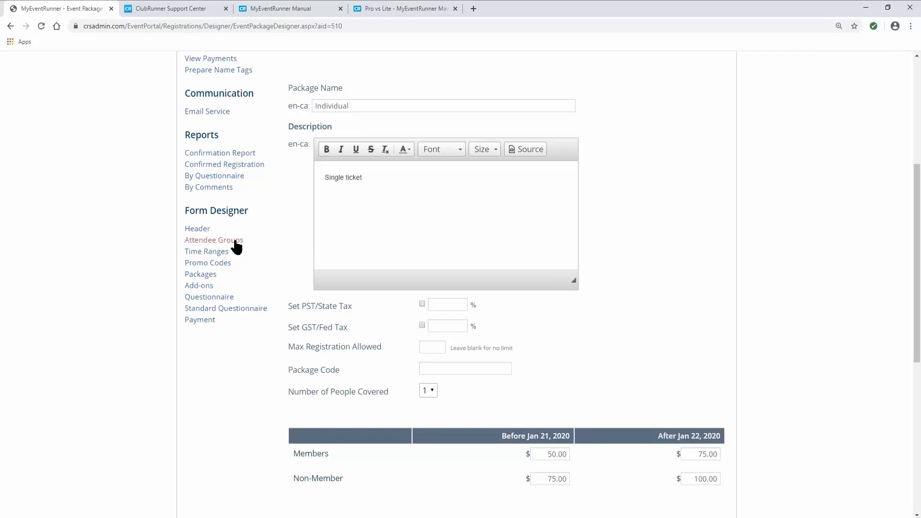
pyautogui.scroll(-1, 280, 311)
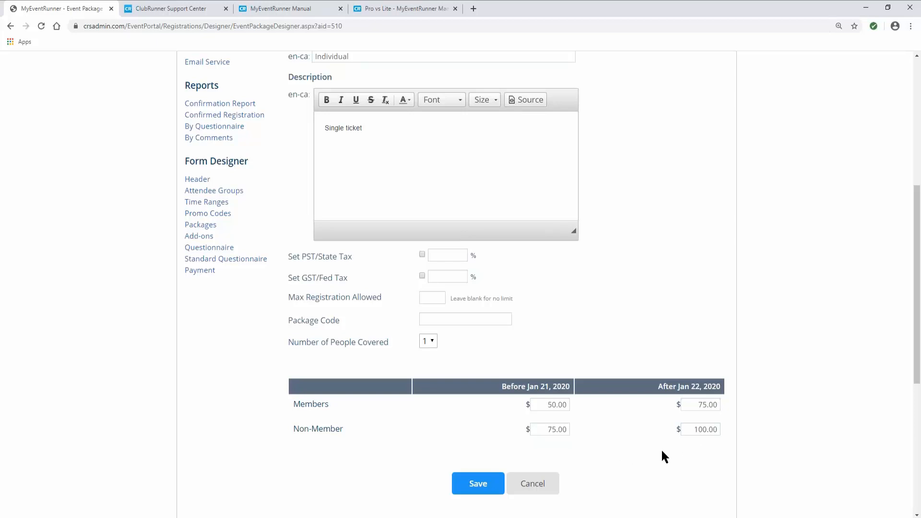
pyautogui.scroll(-1, 514, 433)
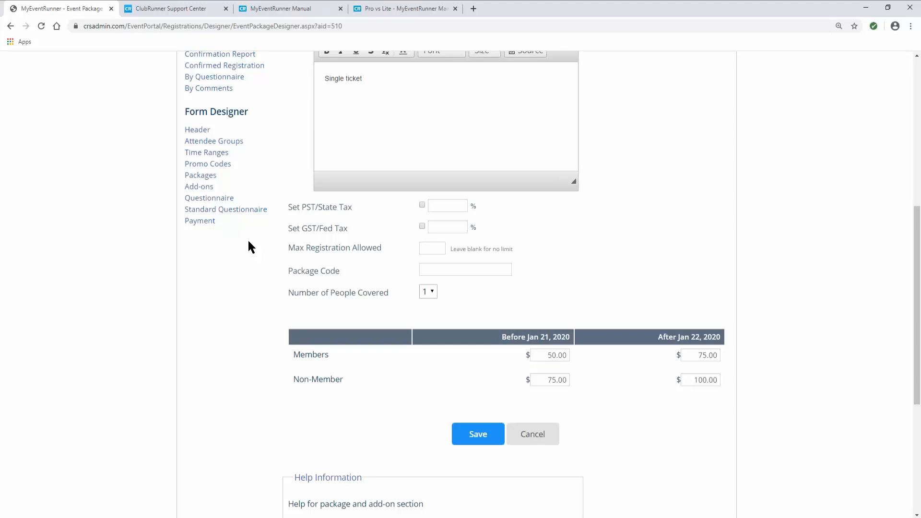
pyautogui.scroll(2, 354, 312)
pyautogui.scroll(-3, 511, 364)
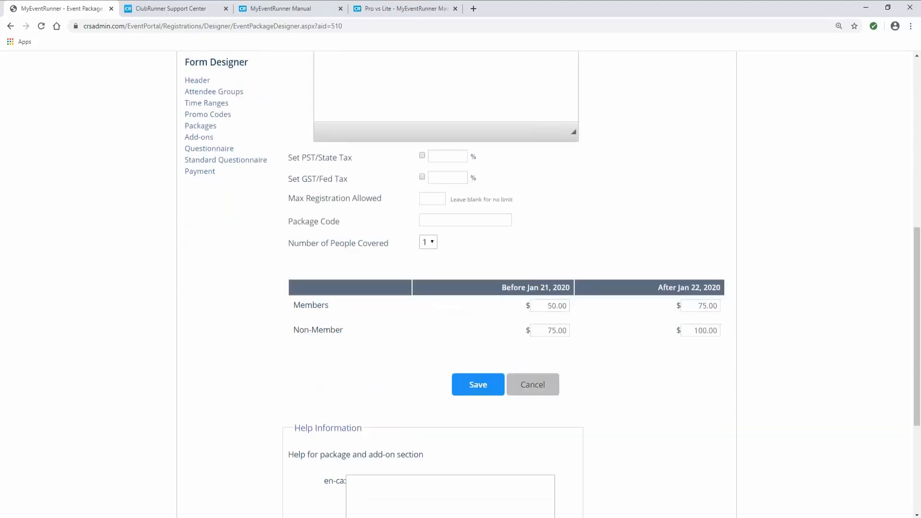
pyautogui.click(532, 384)
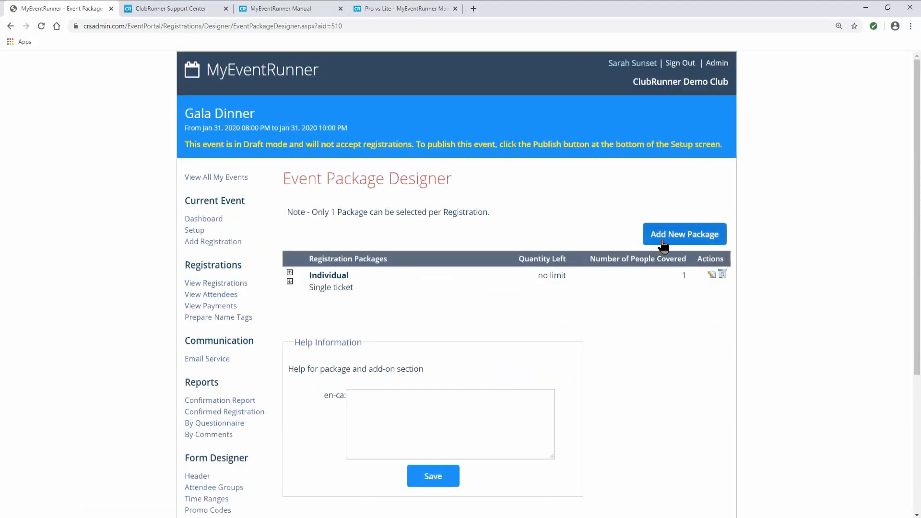
# - Start a new package named 'Table' with description 'Table of 5'
pyautogui.click(663, 244)
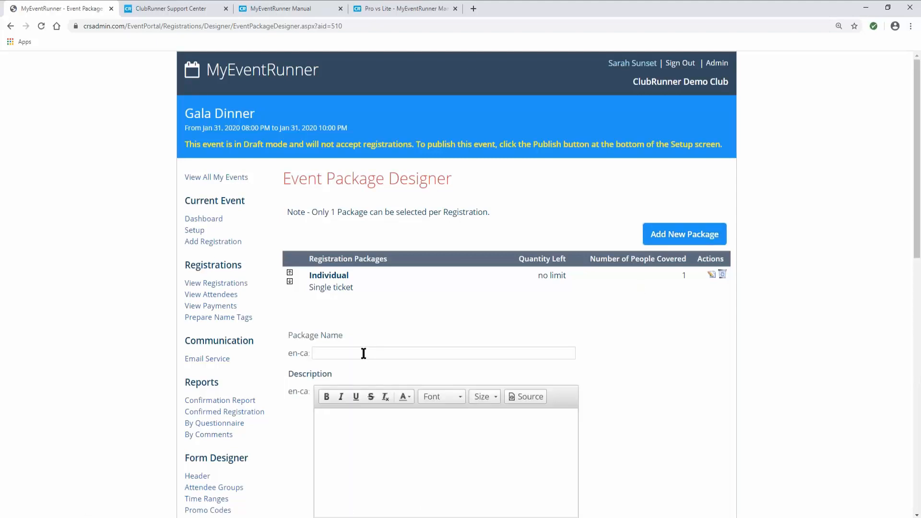
pyautogui.click(363, 353)
pyautogui.write('Table')
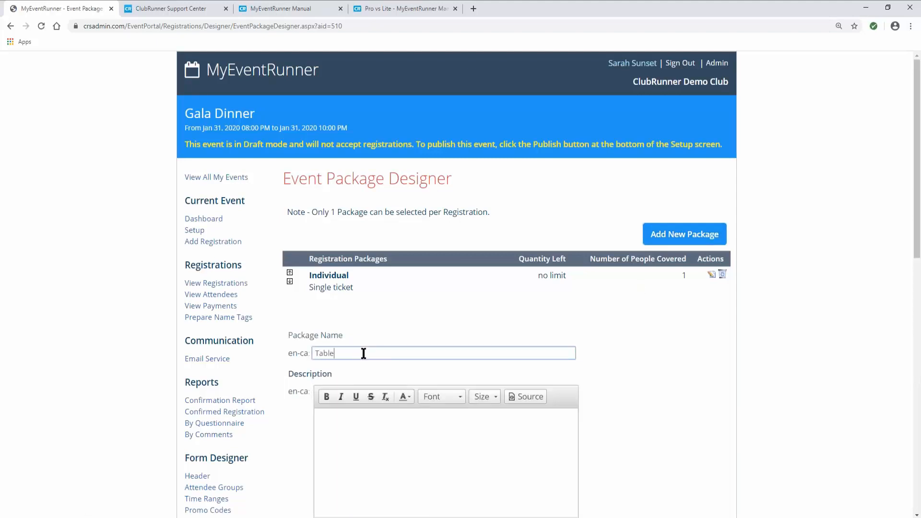
pyautogui.press('Tab')
pyautogui.write('Table')
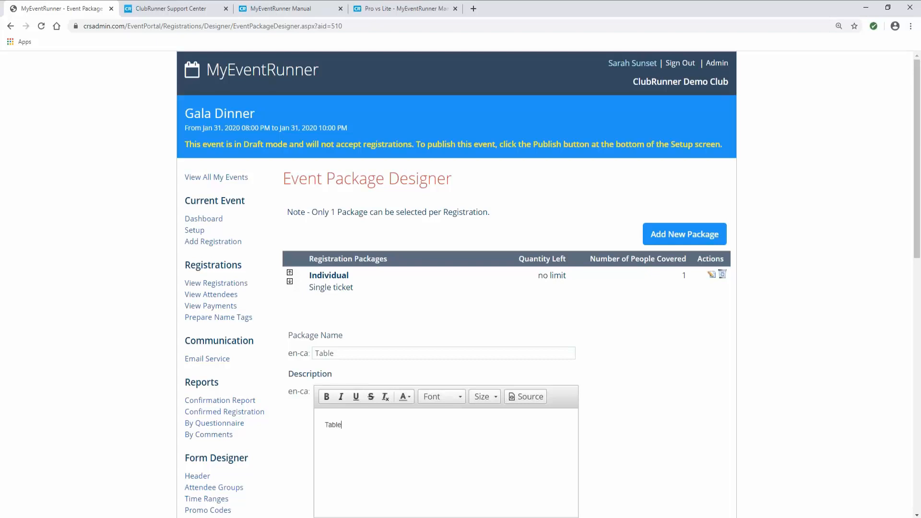
pyautogui.write(' of 5')
# - Price the Table package $200/$250 for members and $250/$300 for non-members, and save
pyautogui.scroll(-3, 408, 414)
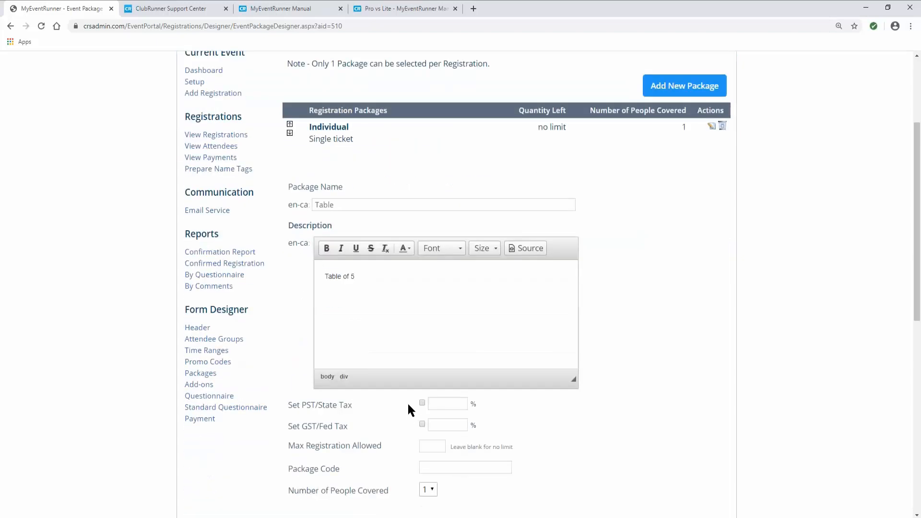
pyautogui.scroll(-3, 407, 410)
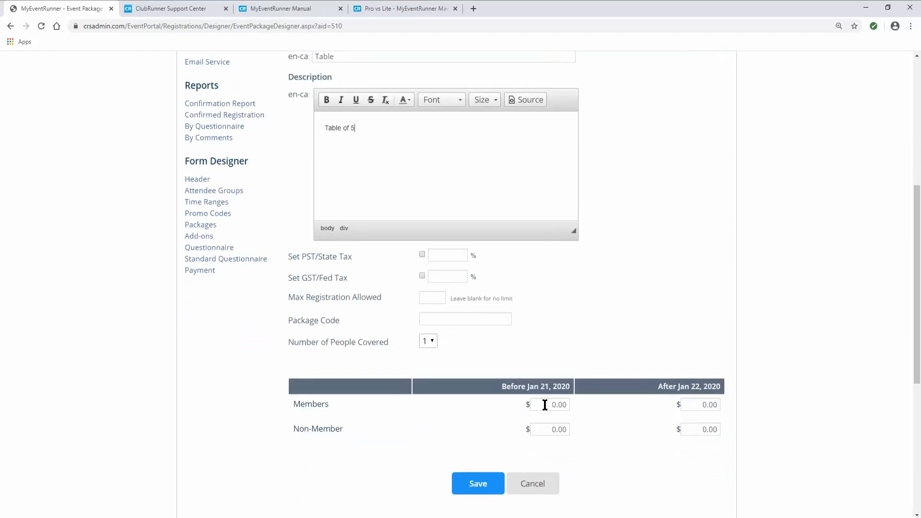
pyautogui.moveTo(544, 404); pyautogui.dragTo(599, 406)
pyautogui.write('200')
pyautogui.moveTo(691, 404); pyautogui.dragTo(731, 401)
pyautogui.write('250')
pyautogui.moveTo(550, 428); pyautogui.dragTo(580, 432)
pyautogui.moveTo(683, 424); pyautogui.dragTo(727, 425)
pyautogui.click(490, 486)
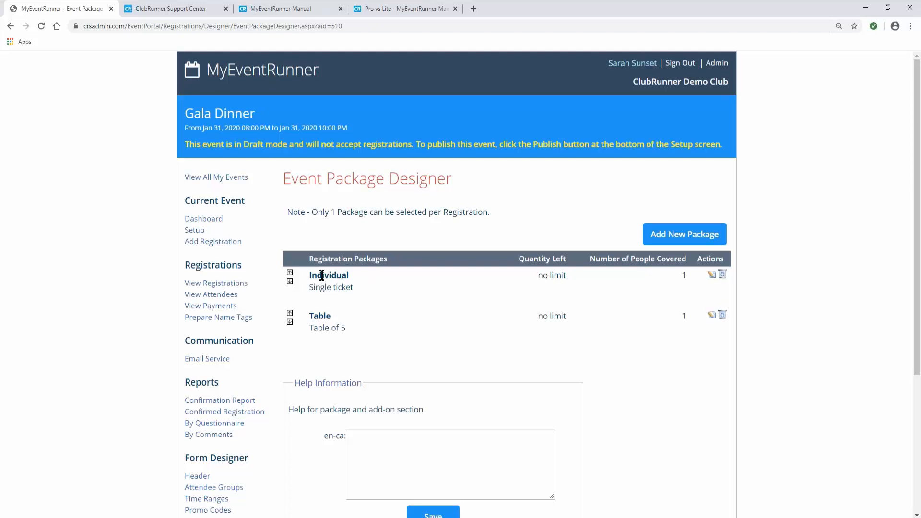
# - Enter 'This is help text for the packages!' in the packages Help Information box and save it
pyautogui.moveTo(322, 275); pyautogui.dragTo(349, 275)
pyautogui.click(329, 316)
pyautogui.scroll(-1, 335, 315)
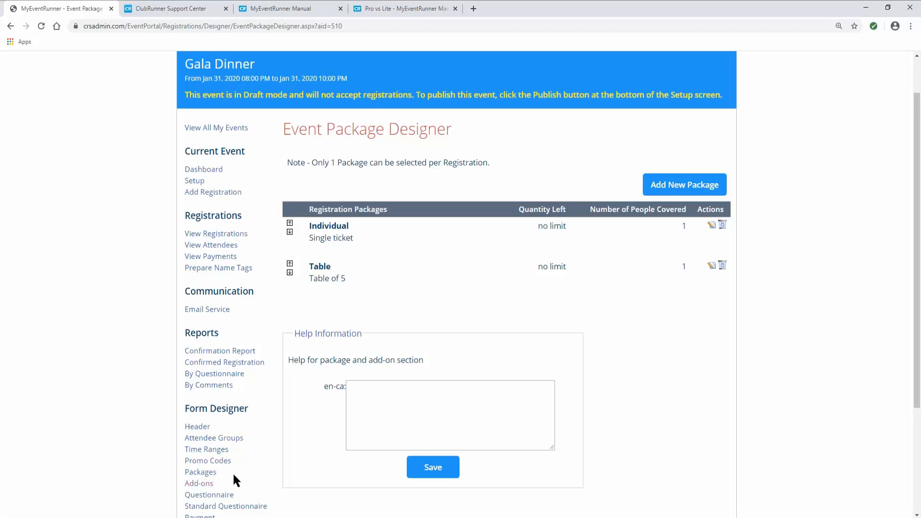
pyautogui.scroll(-1, 259, 436)
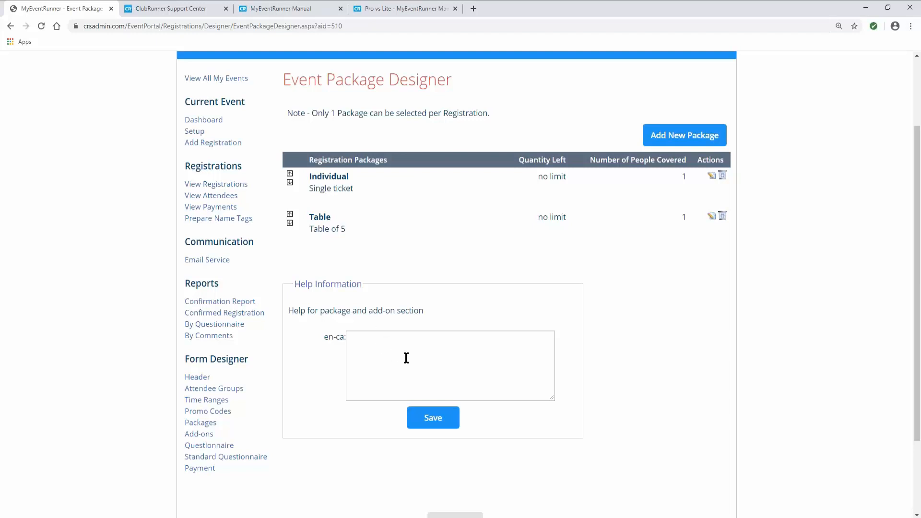
pyautogui.click(393, 352)
pyautogui.write('This')
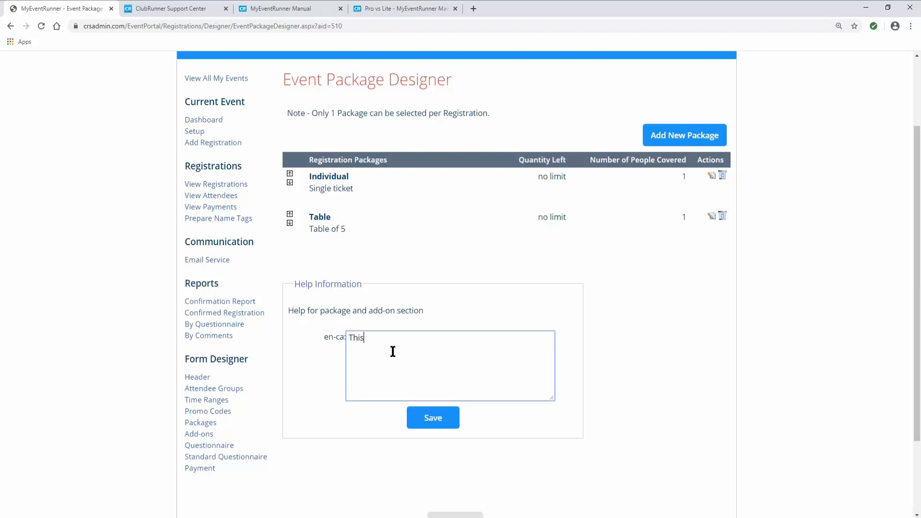
pyautogui.write(' is help text for the packages!')
pyautogui.click(433, 420)
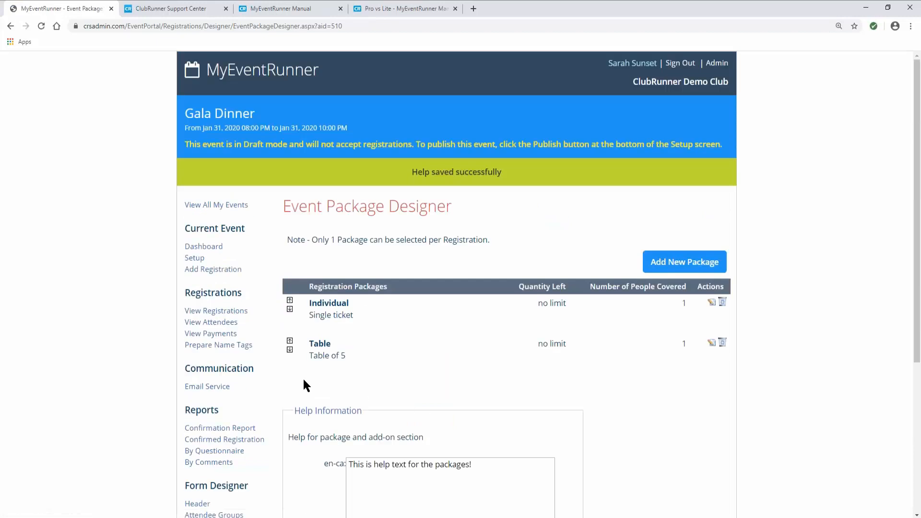
pyautogui.scroll(-3, 296, 398)
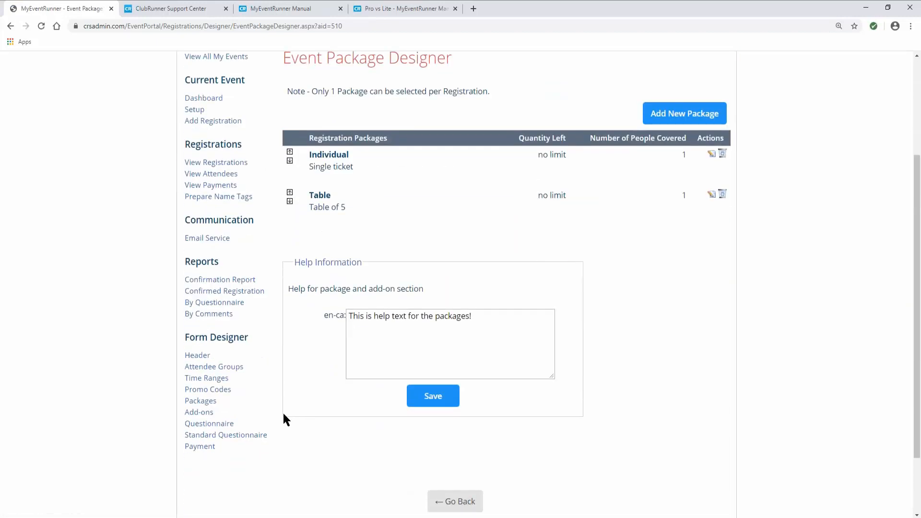
# - Start a new add-on named 'Additional Ticket' with description '1 extra ticket'
pyautogui.click(200, 418)
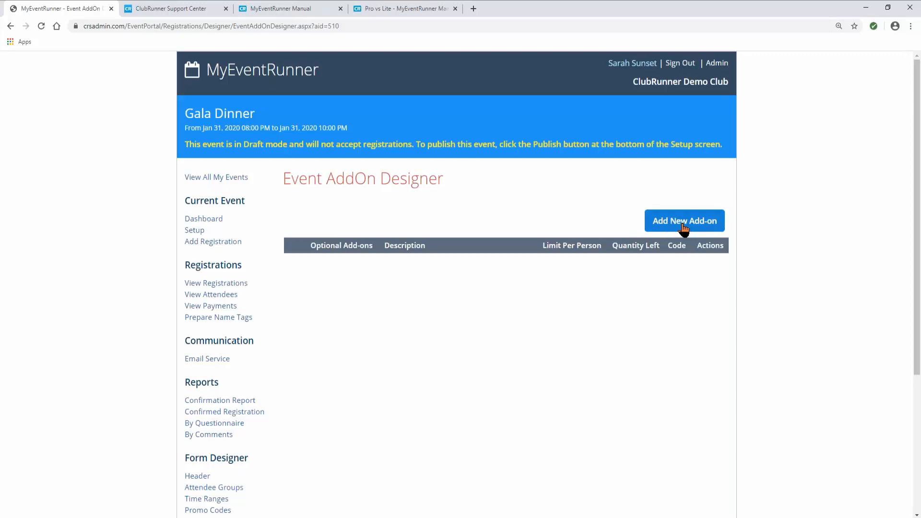
pyautogui.scroll(-1, 619, 255)
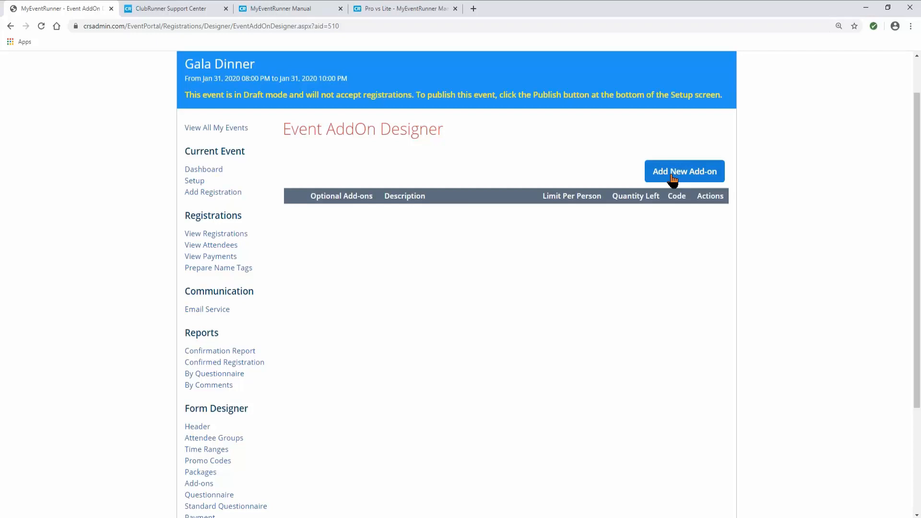
pyautogui.click(677, 179)
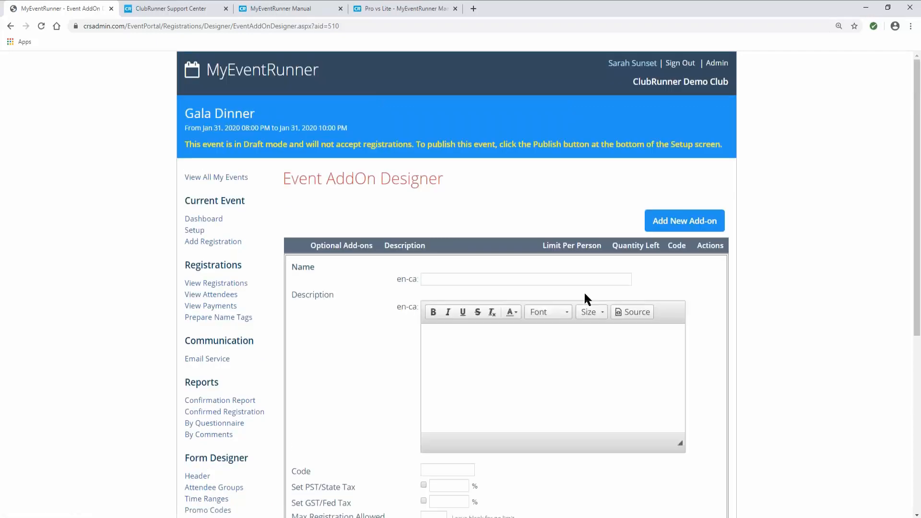
pyautogui.click(496, 280)
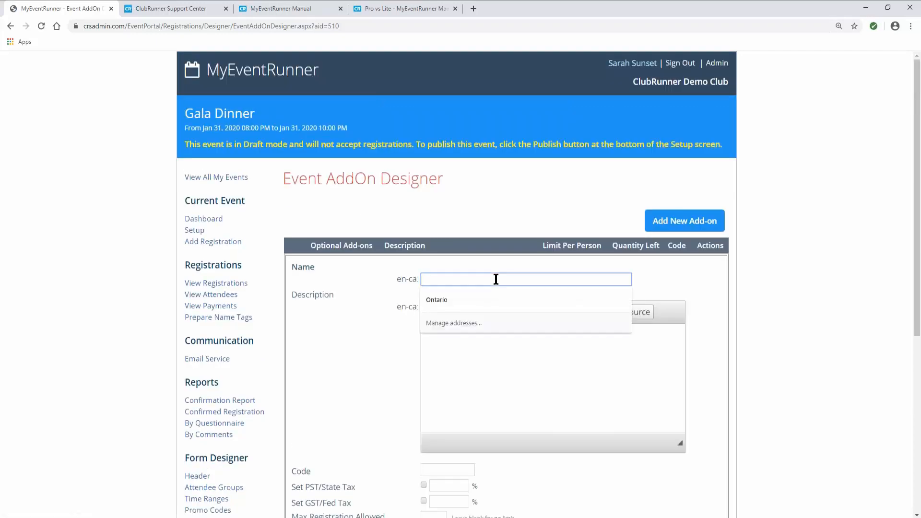
pyautogui.write('Add')
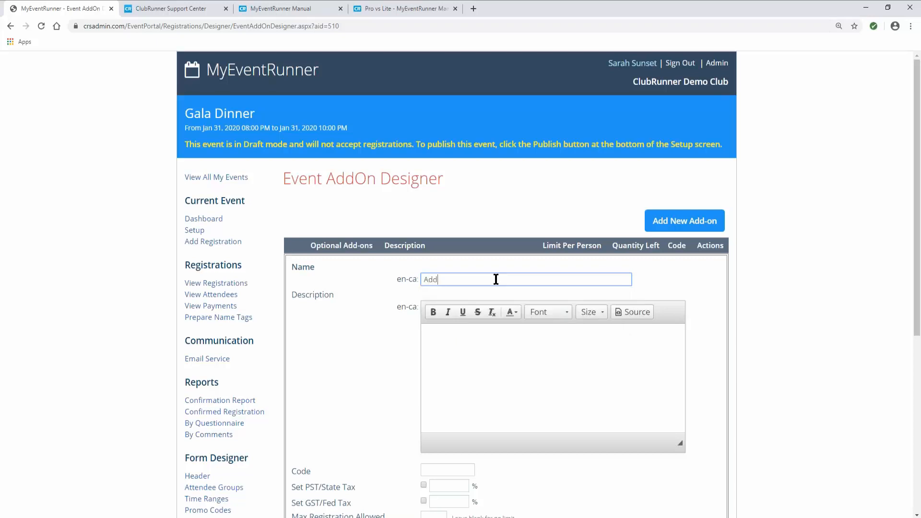
pyautogui.write('ional')
pyautogui.rightClick(446, 280)
pyautogui.click(463, 287)
pyautogui.write('Ticket')
pyautogui.click(471, 352)
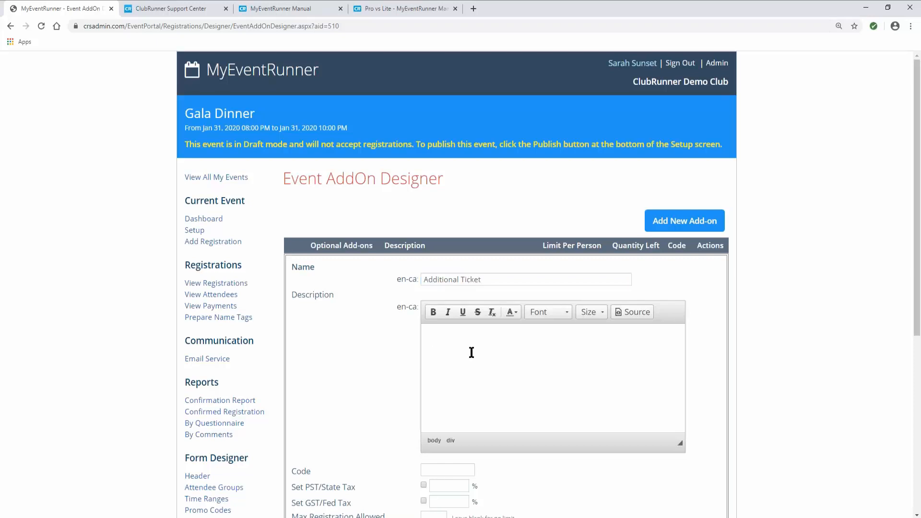
pyautogui.write('1 extra ticker')
# - Leave the per-person quantity and maximum registration limits unset
pyautogui.scroll(-3, 494, 355)
pyautogui.scroll(-1, 495, 355)
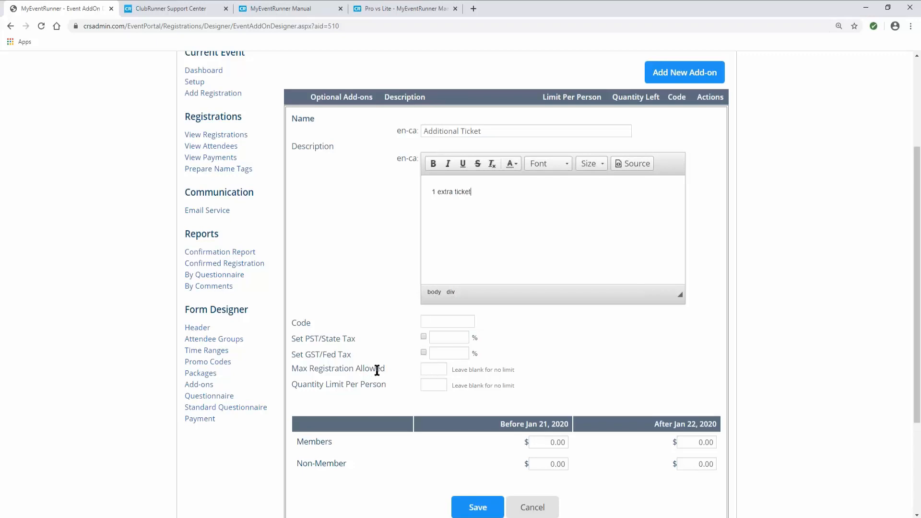
pyautogui.click(431, 385)
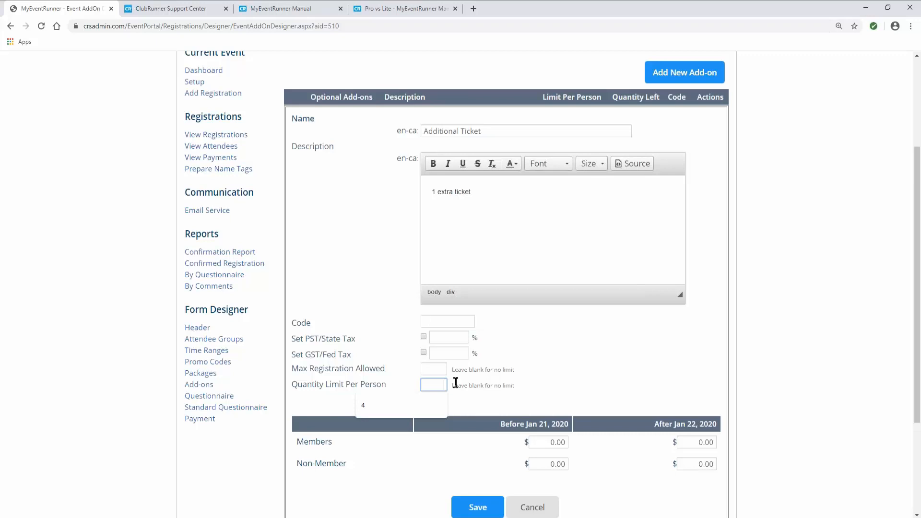
pyautogui.click(346, 385)
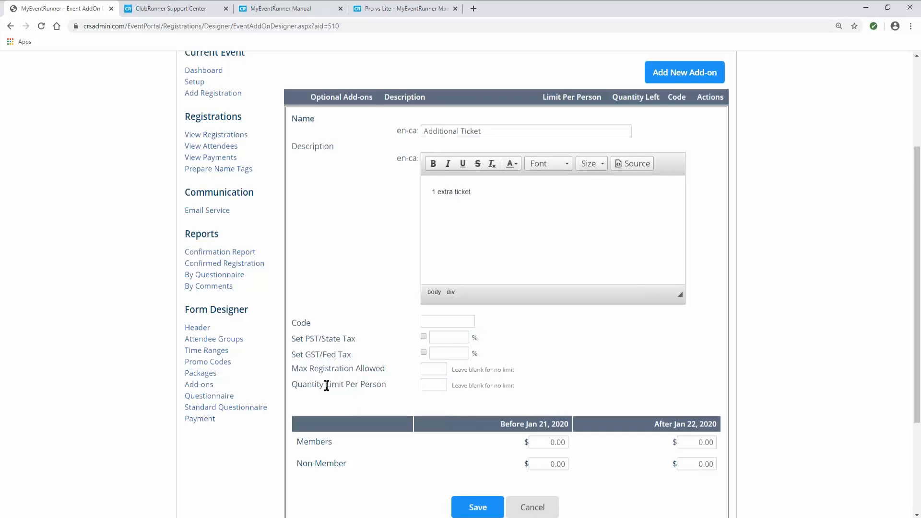
pyautogui.moveTo(358, 385); pyautogui.dragTo(385, 384)
pyautogui.click(386, 384)
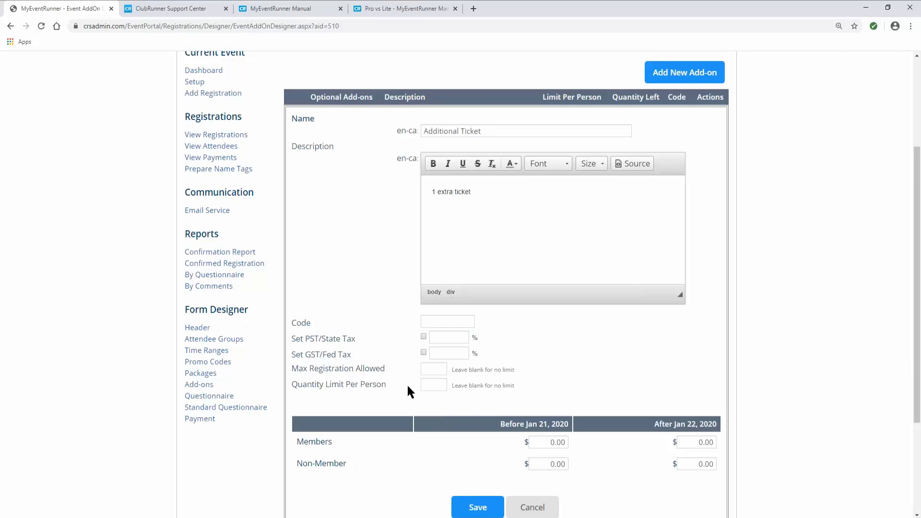
pyautogui.click(430, 372)
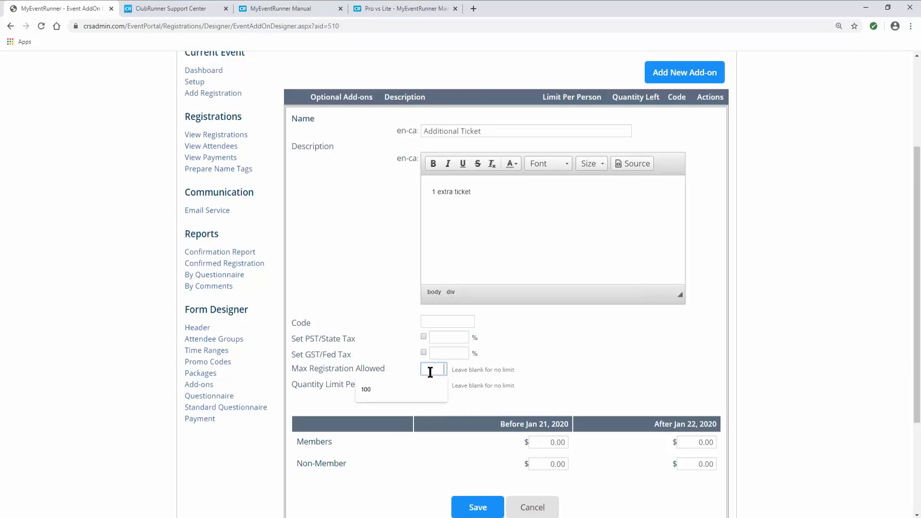
pyautogui.scroll(-2, 455, 448)
pyautogui.click(450, 381)
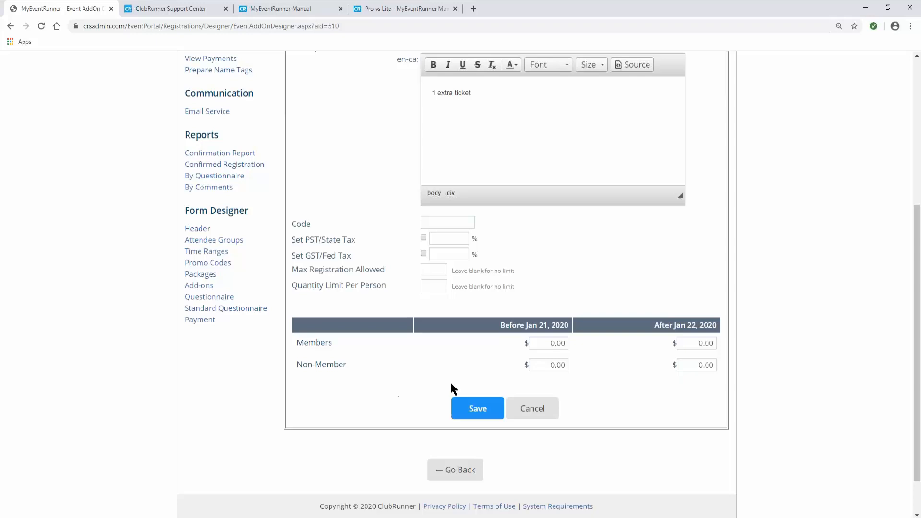
# - Set all four member and non-member prices to $50 and save the add-on
pyautogui.click(549, 345)
pyautogui.write('50')
pyautogui.press('Tab')
pyautogui.write('50')
pyautogui.press('Tab')
pyautogui.write('50')
pyautogui.press('Tab')
pyautogui.write('50')
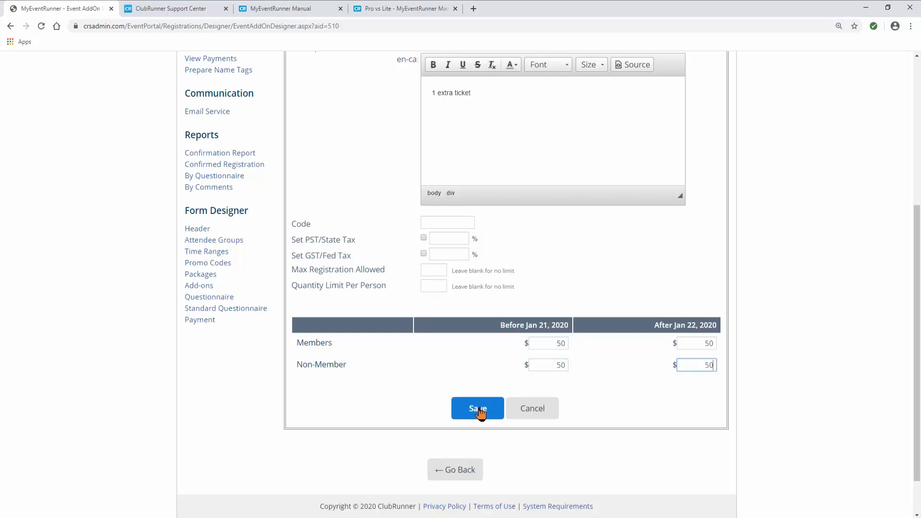
pyautogui.click(478, 409)
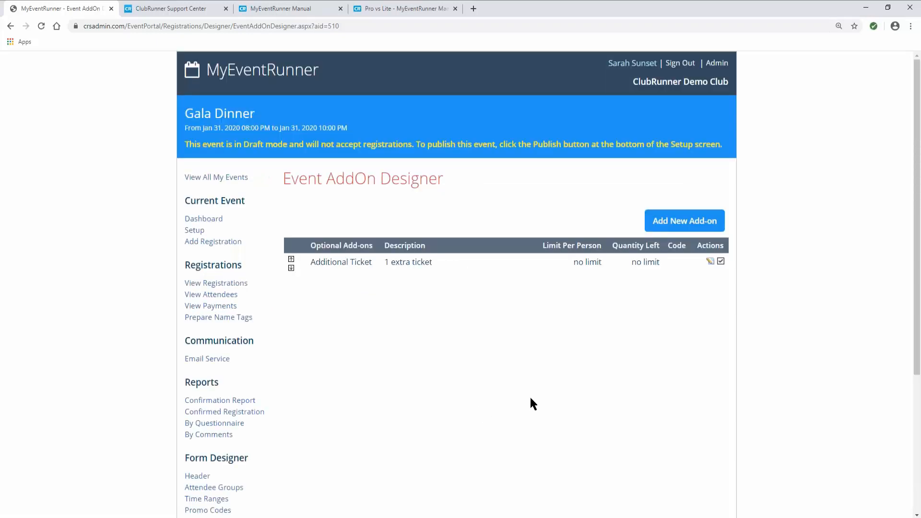
# - Create a new add-on named Pins, limited to 50 available and 5 per person
pyautogui.click(675, 226)
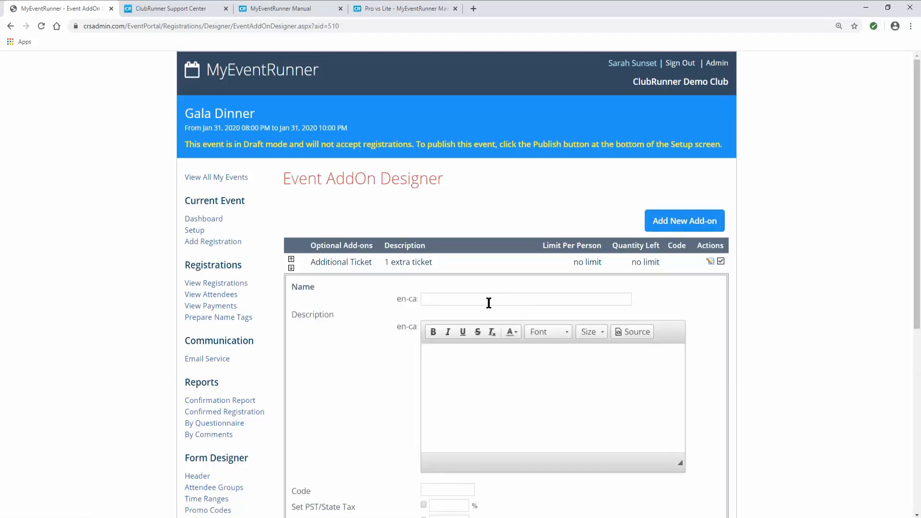
pyautogui.click(446, 299)
pyautogui.write('Pins')
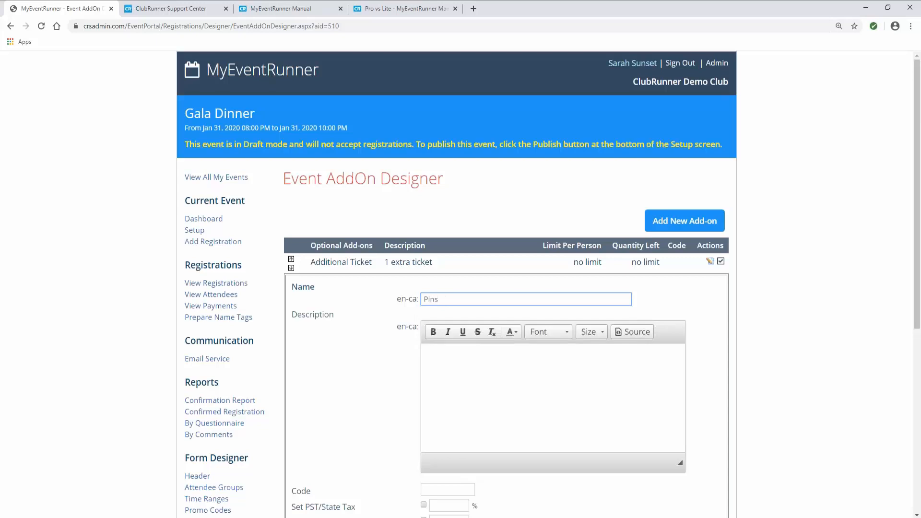
pyautogui.press('Tab')
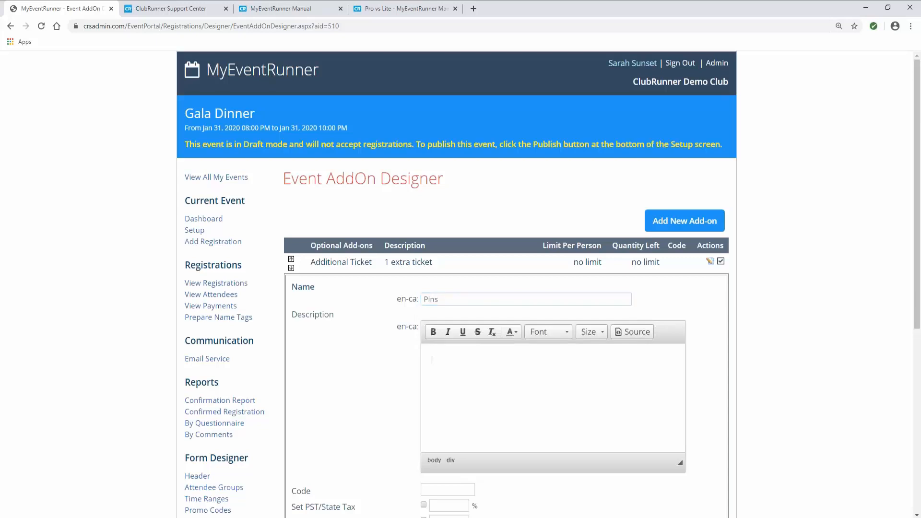
pyautogui.scroll(-2, 456, 287)
pyautogui.scroll(-3, 460, 382)
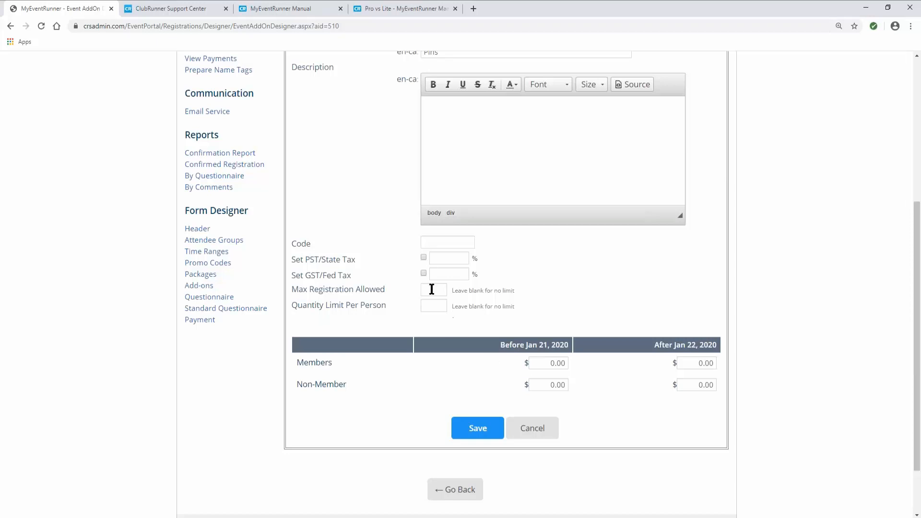
pyautogui.click(432, 289)
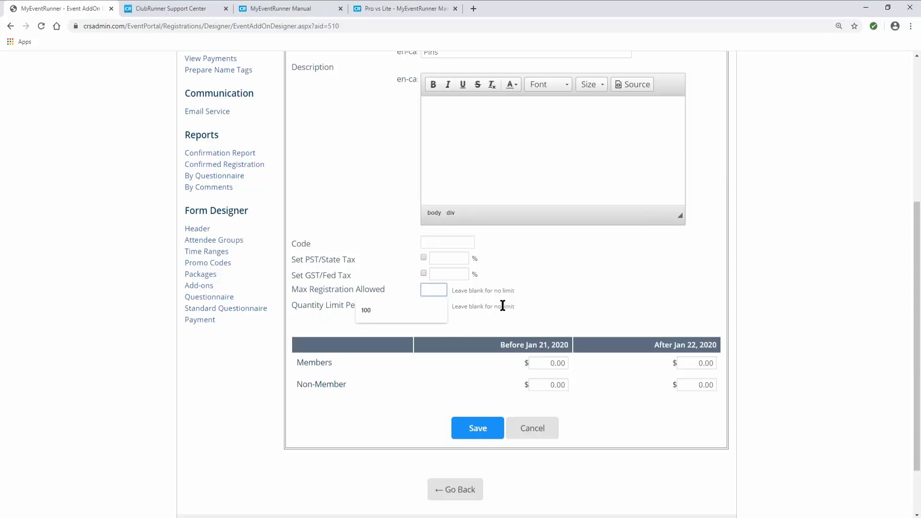
pyautogui.write('50')
pyautogui.click(440, 306)
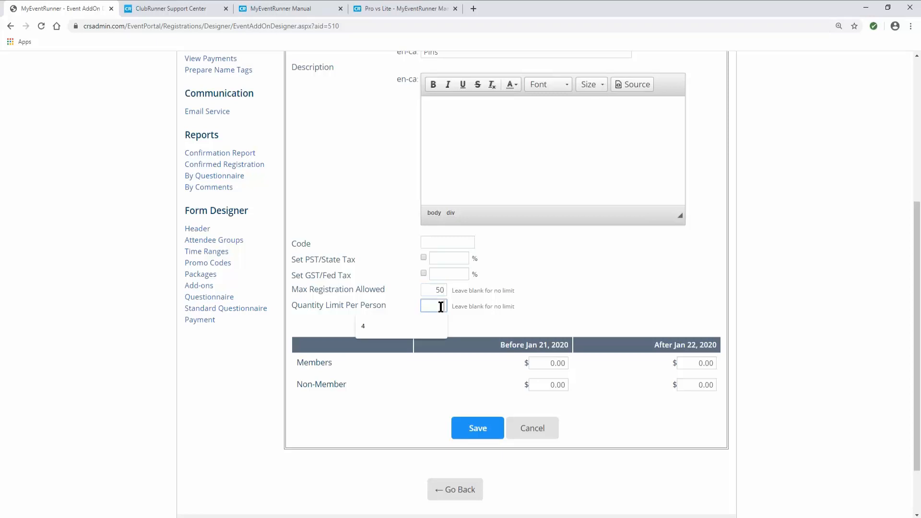
pyautogui.write('5')
# - Price Pins at $20 early and later for members and non-members, then save it
pyautogui.click(544, 363)
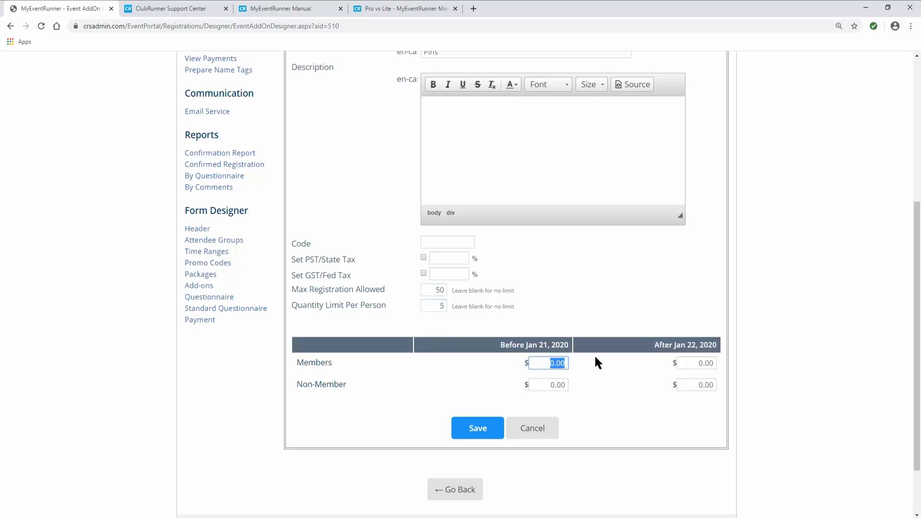
pyautogui.write('20')
pyautogui.press('Tab')
pyautogui.write('20')
pyautogui.press('Tab')
pyautogui.write('20')
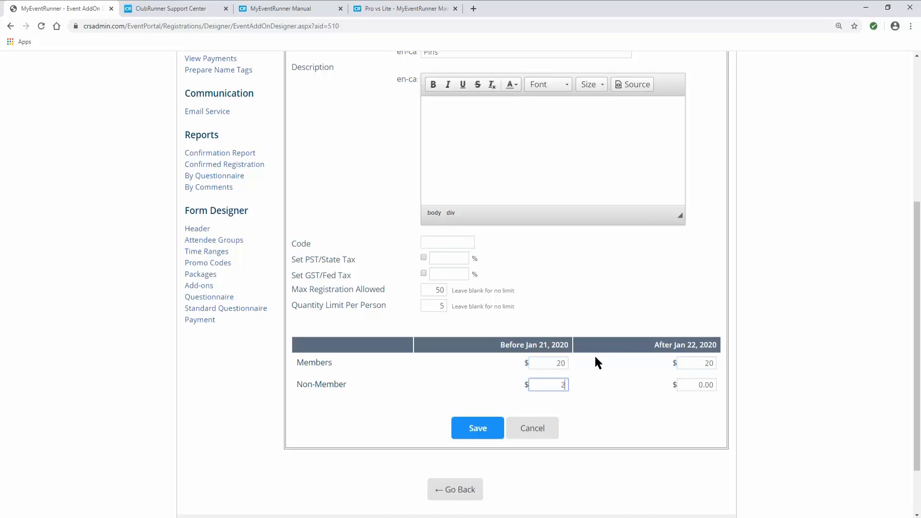
pyautogui.press('Tab')
pyautogui.write('20')
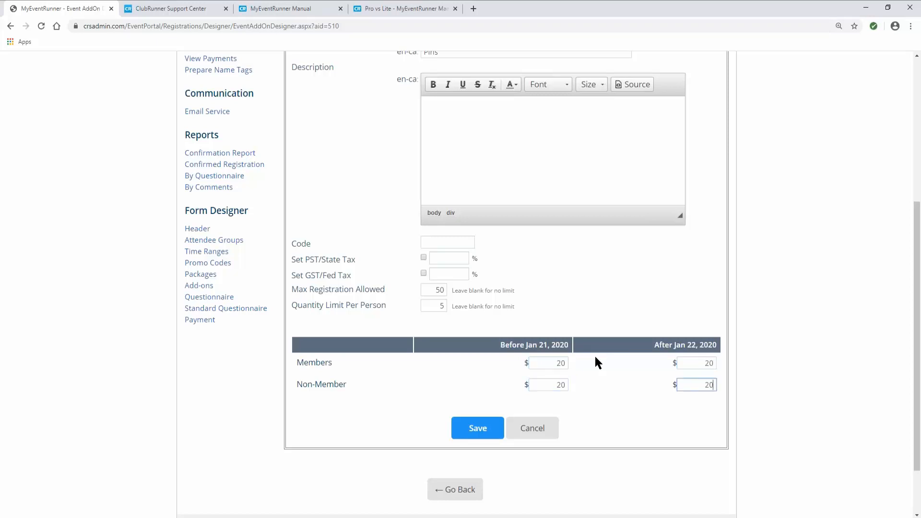
pyautogui.click(492, 430)
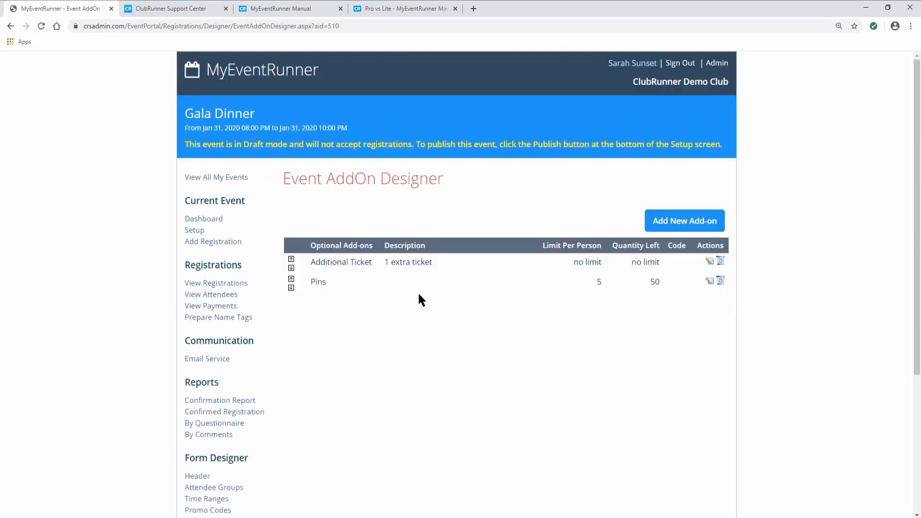
# - Go to the Gala Dinner's Promo Codes page under Form Designer
pyautogui.scroll(-4, 419, 351)
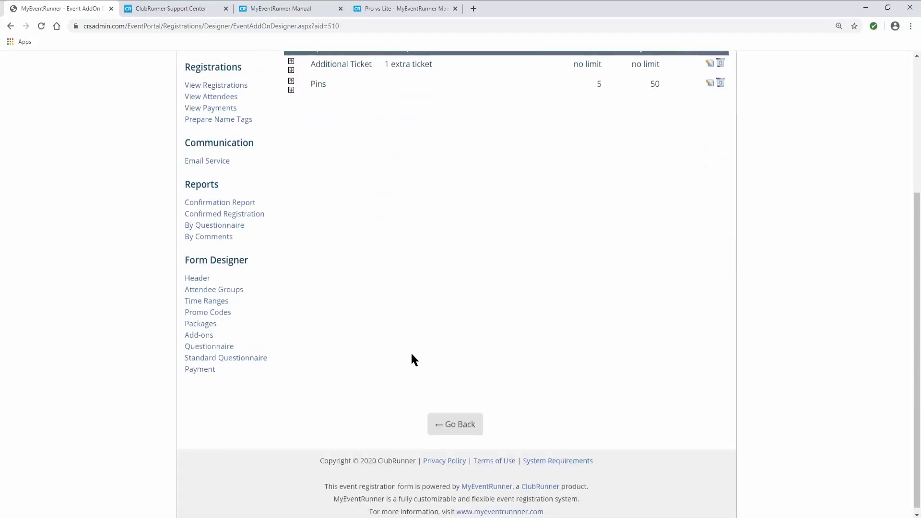
pyautogui.scroll(1, 412, 354)
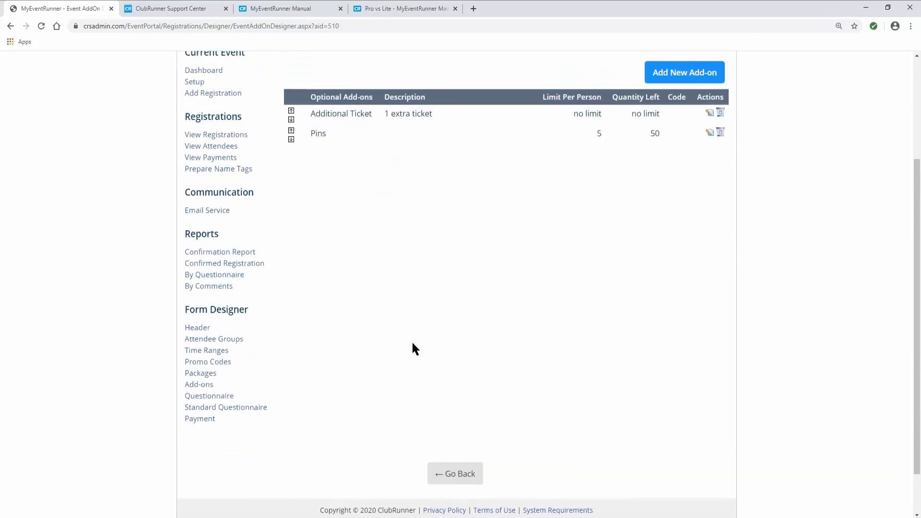
pyautogui.click(224, 365)
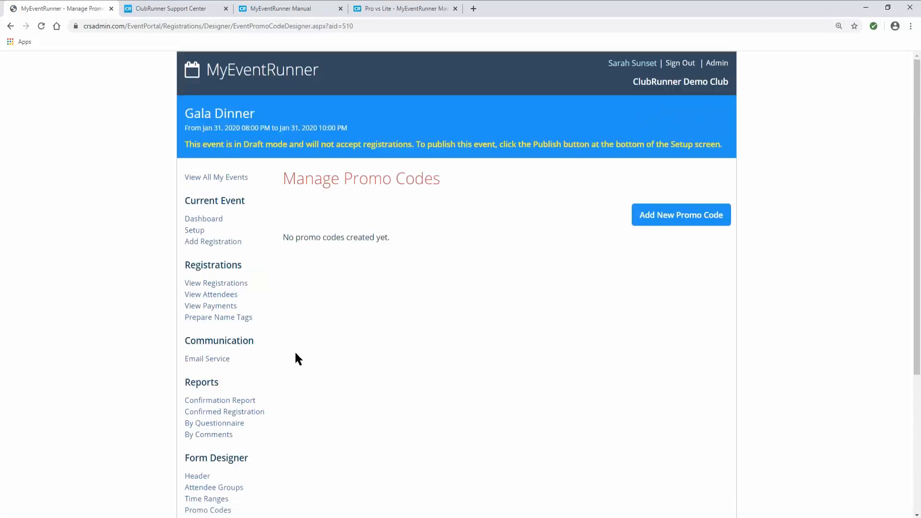
# - Add promo code 'New Promo Code' with code NEW as a flat amount discount of 10
pyautogui.click(657, 223)
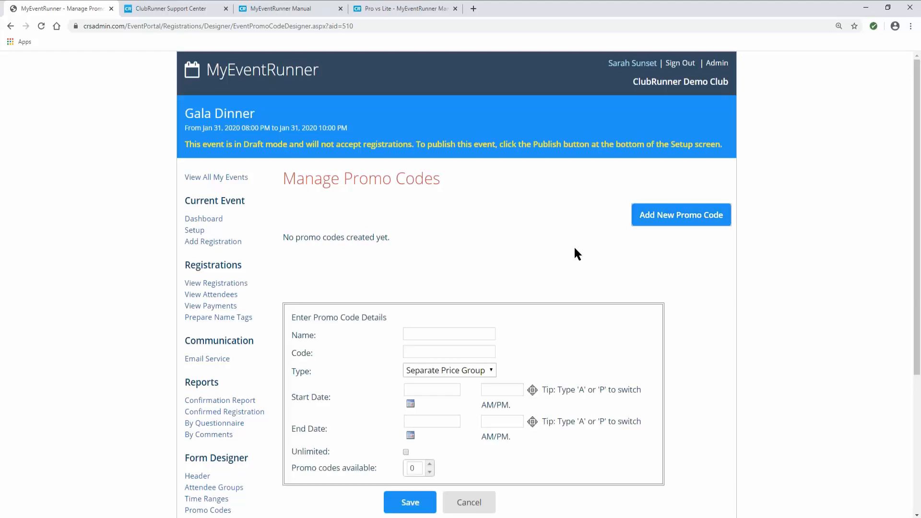
pyautogui.click(437, 332)
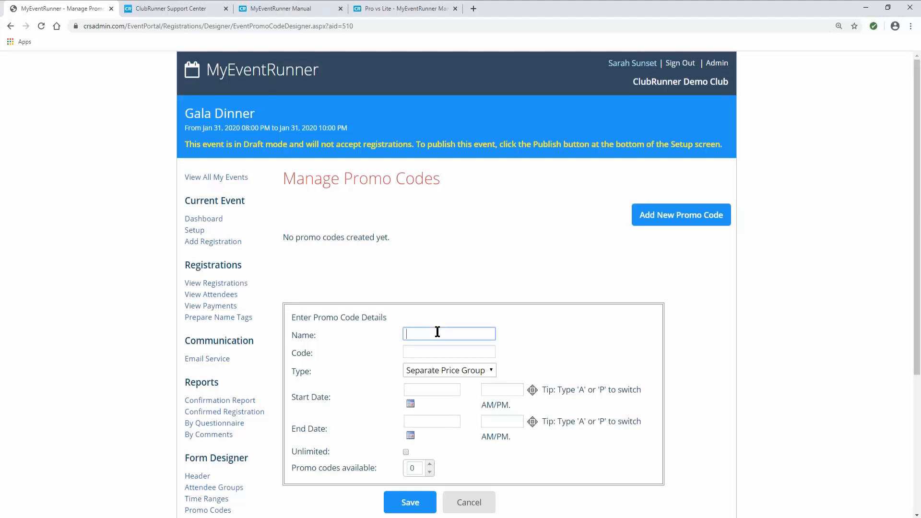
pyautogui.write('New Promo Code')
pyautogui.click(429, 351)
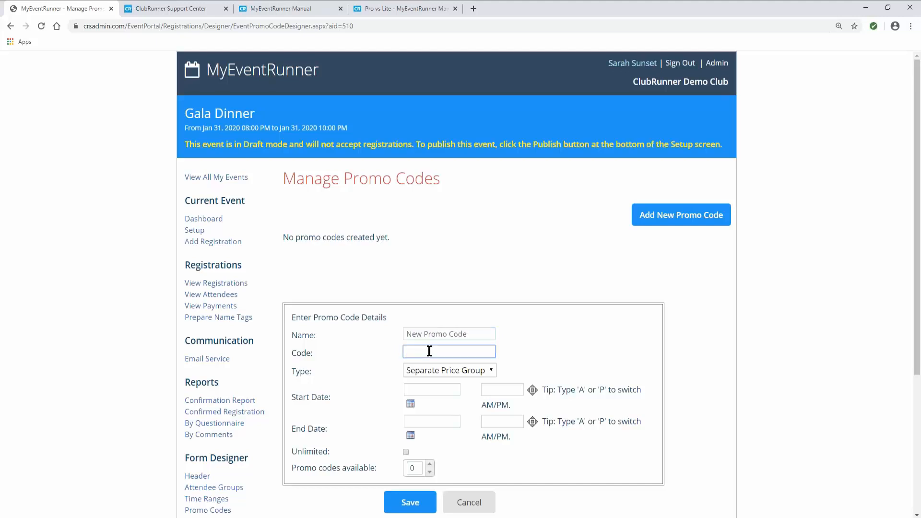
pyautogui.write('NEW')
pyautogui.click(446, 372)
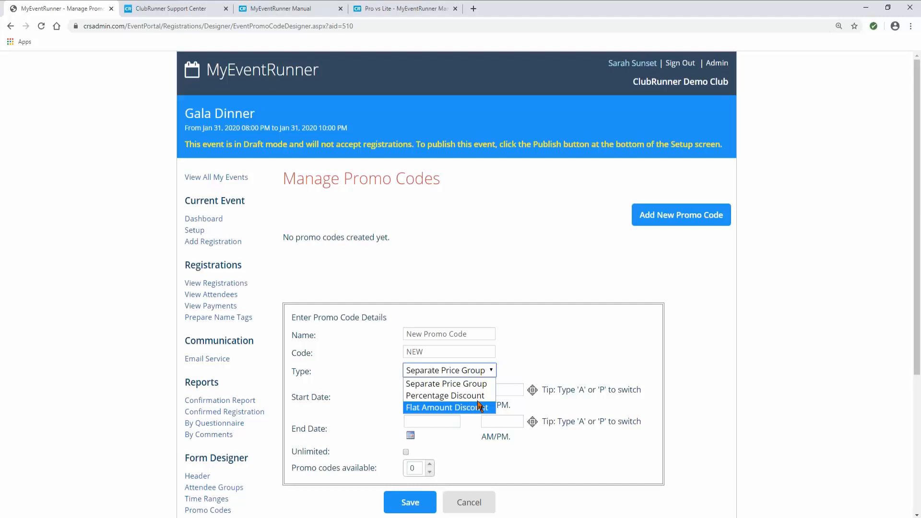
pyautogui.click(455, 407)
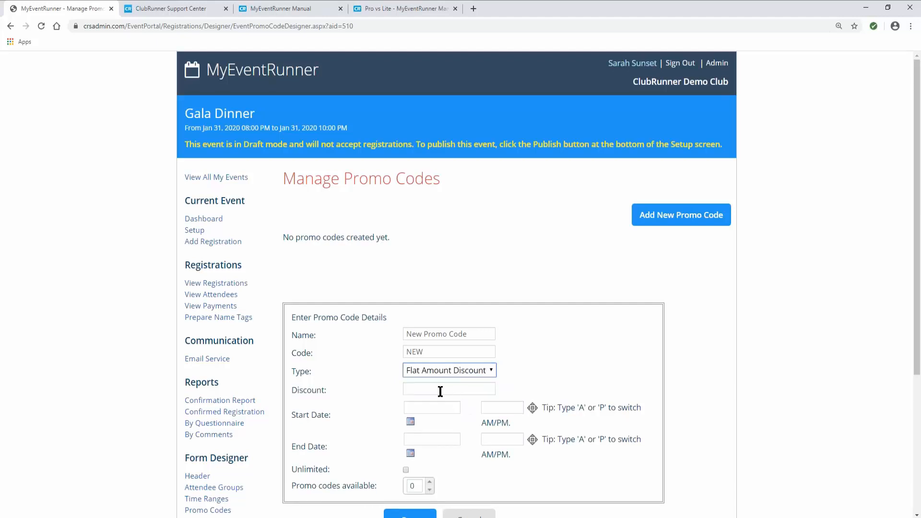
pyautogui.click(406, 389)
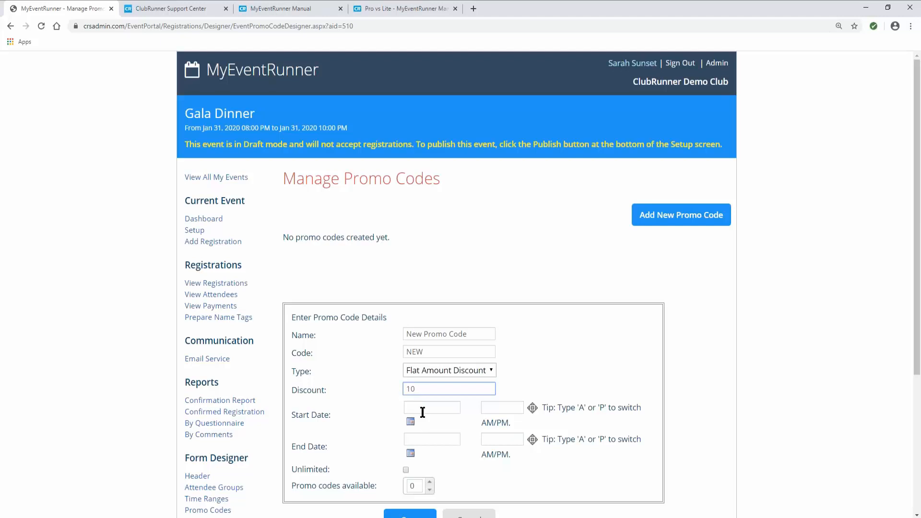
pyautogui.scroll(-1, 312, 390)
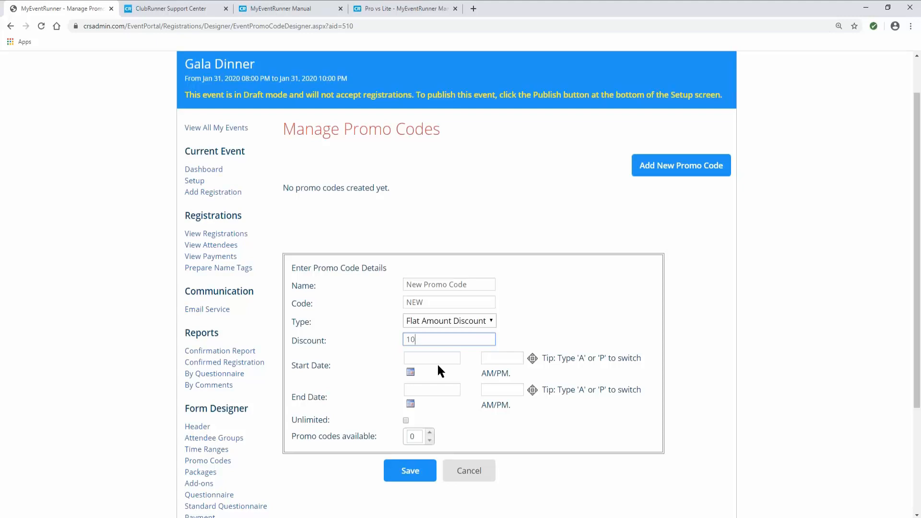
# - Set the promo code's start date to Jan 01, 2020 and end date to Jan 16, 2020
pyautogui.click(411, 373)
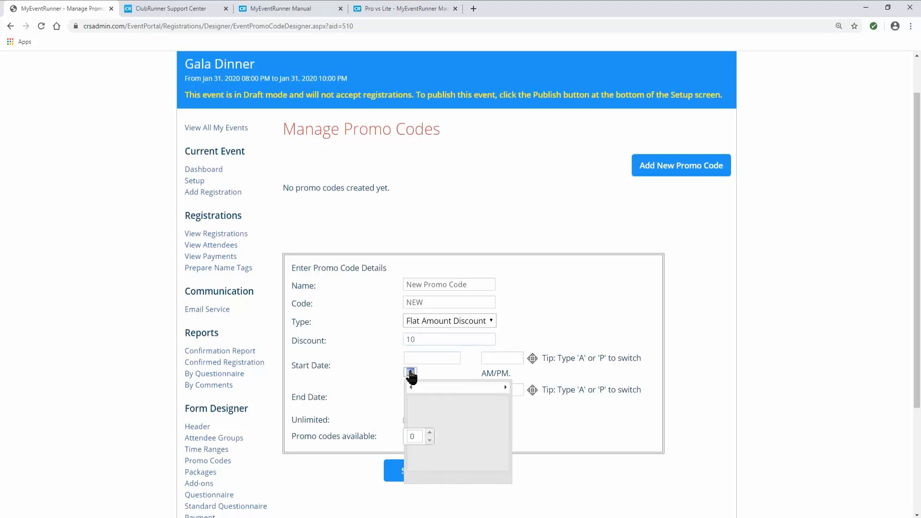
pyautogui.click(411, 372)
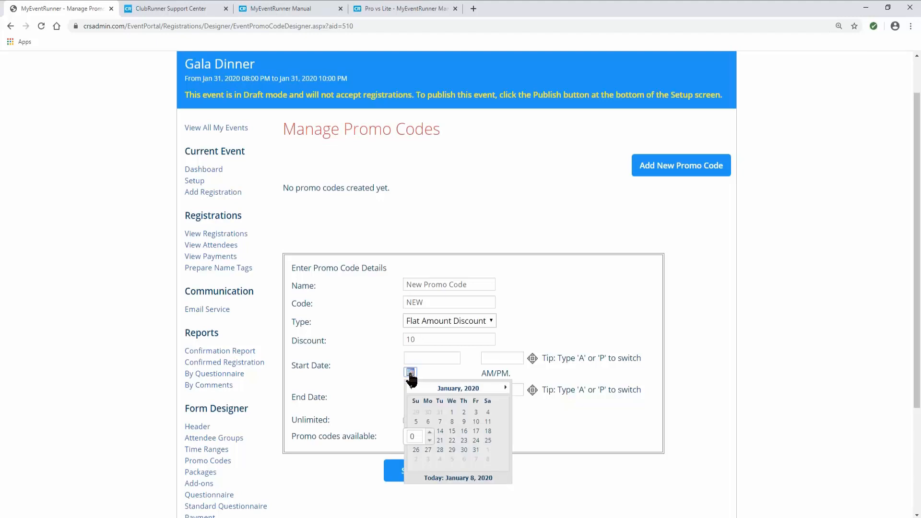
pyautogui.click(453, 413)
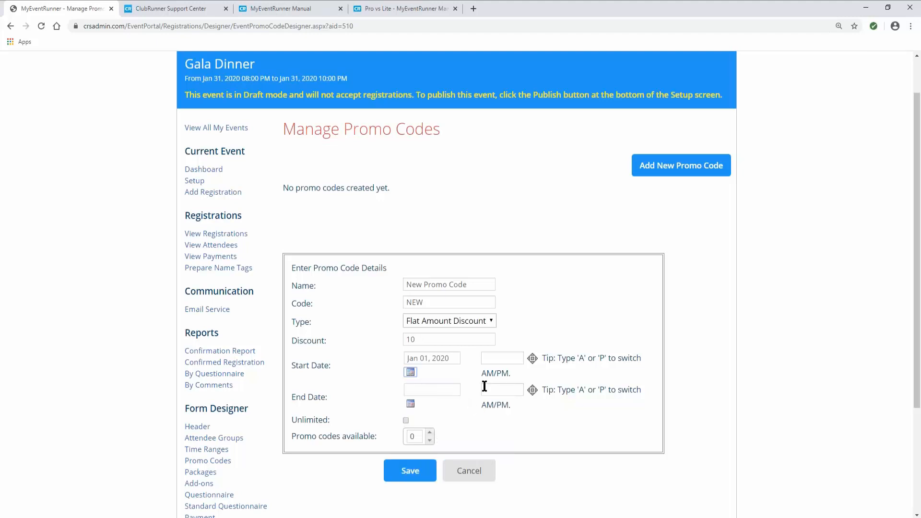
pyautogui.click(410, 404)
pyautogui.click(411, 404)
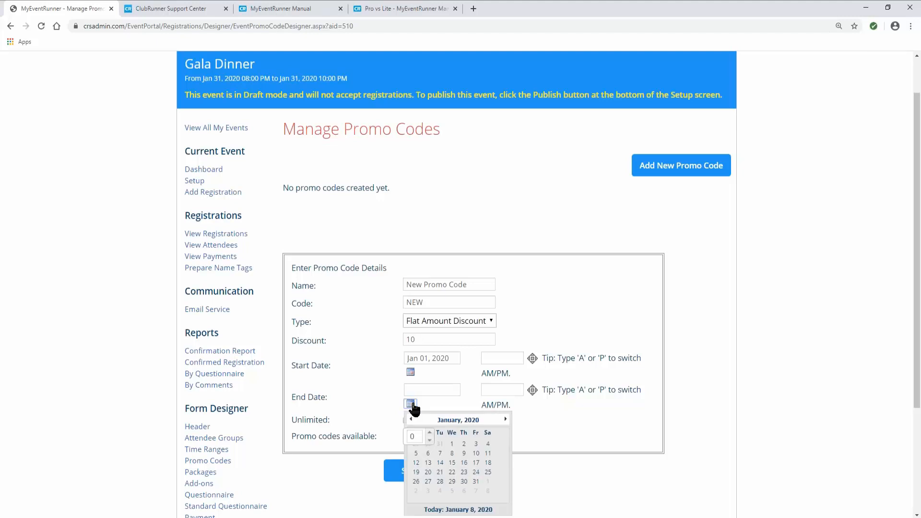
pyautogui.click(464, 462)
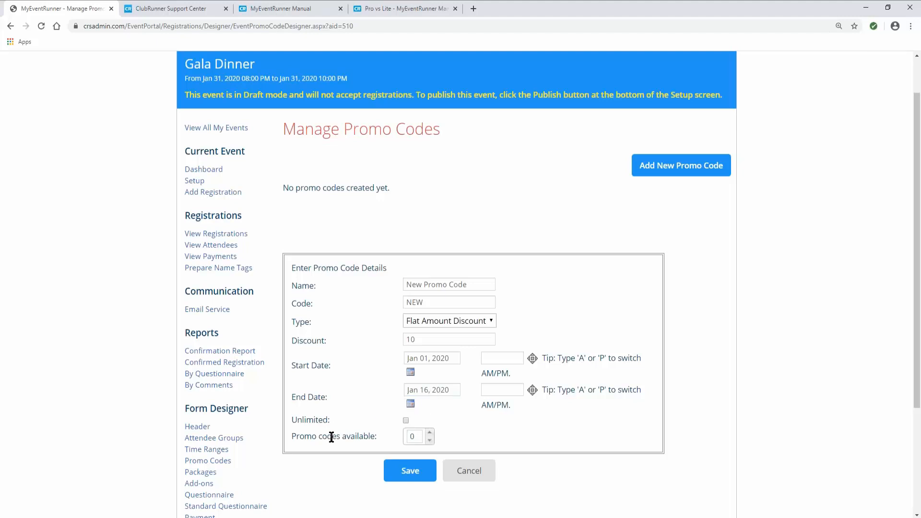
# - Allow unlimited uses of the promo code and save it
pyautogui.scroll(-2, 331, 435)
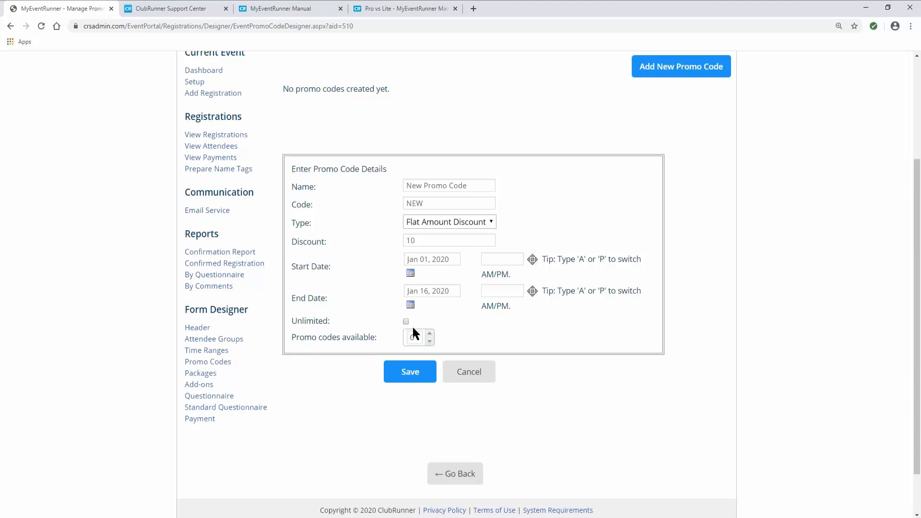
pyautogui.click(421, 337)
pyautogui.doubleClick(420, 337)
pyautogui.click(406, 321)
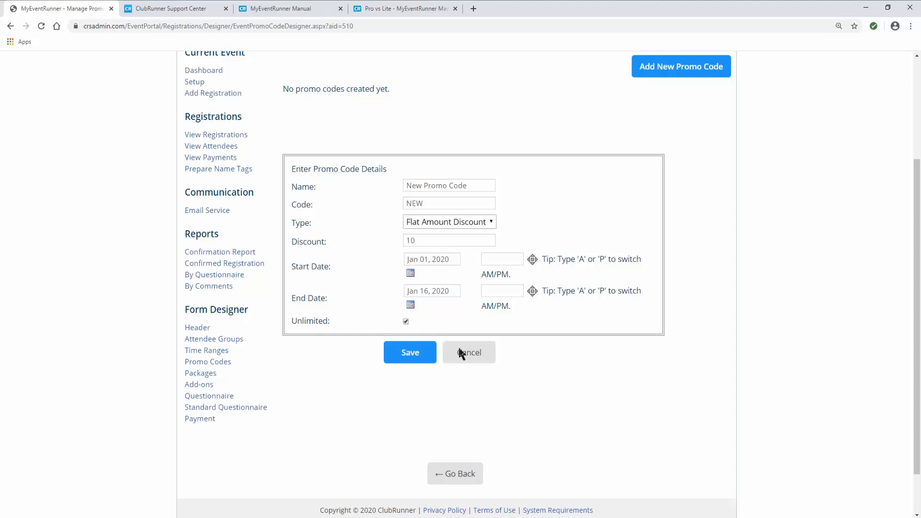
pyautogui.click(414, 359)
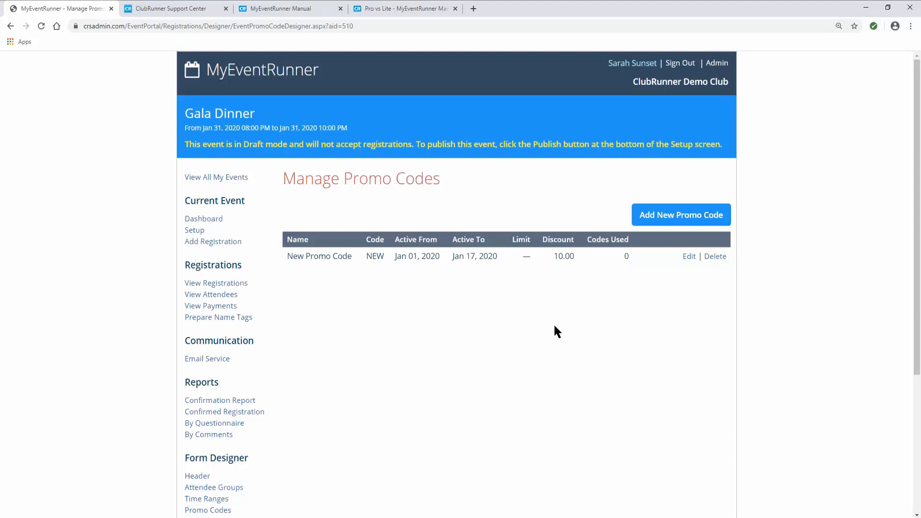
pyautogui.scroll(-3, 442, 367)
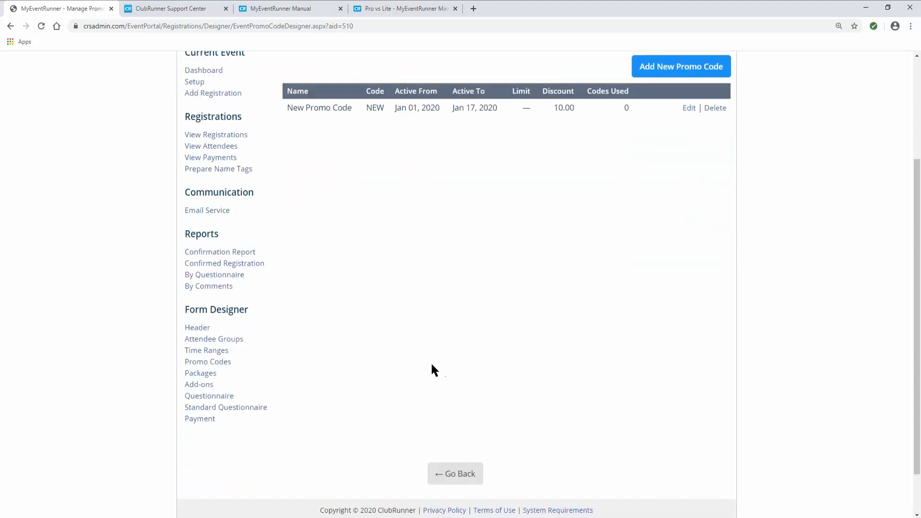
# - In Standard Questionnaire, turn off Badge Name, Club Name, Preferred Phone and Secondary Phone
pyautogui.click(224, 408)
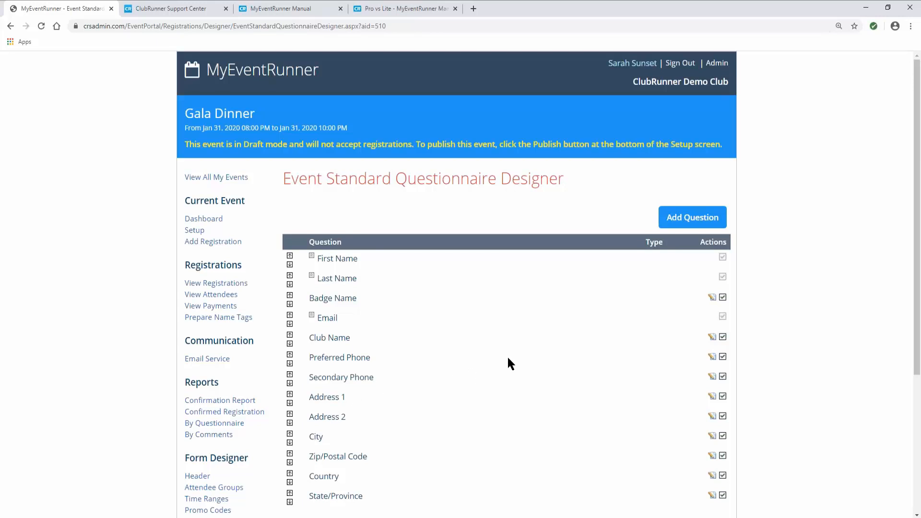
pyautogui.scroll(-1, 703, 318)
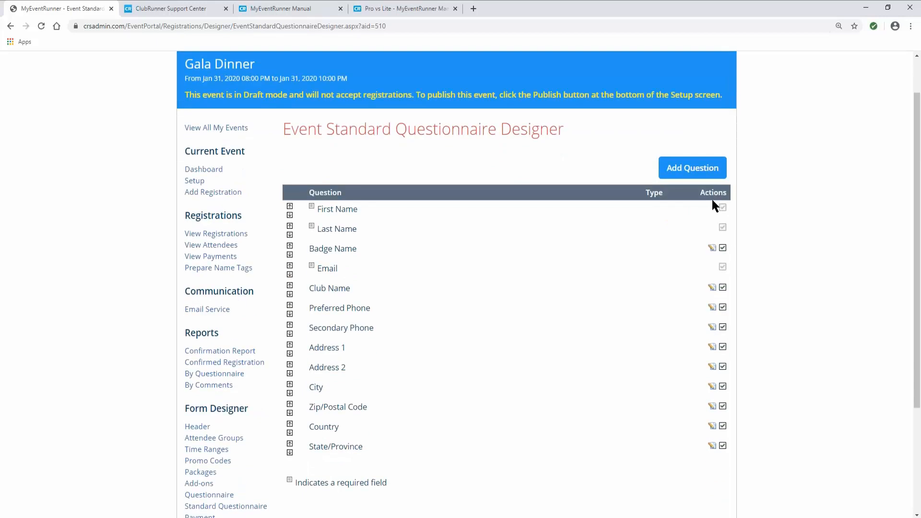
pyautogui.click(722, 249)
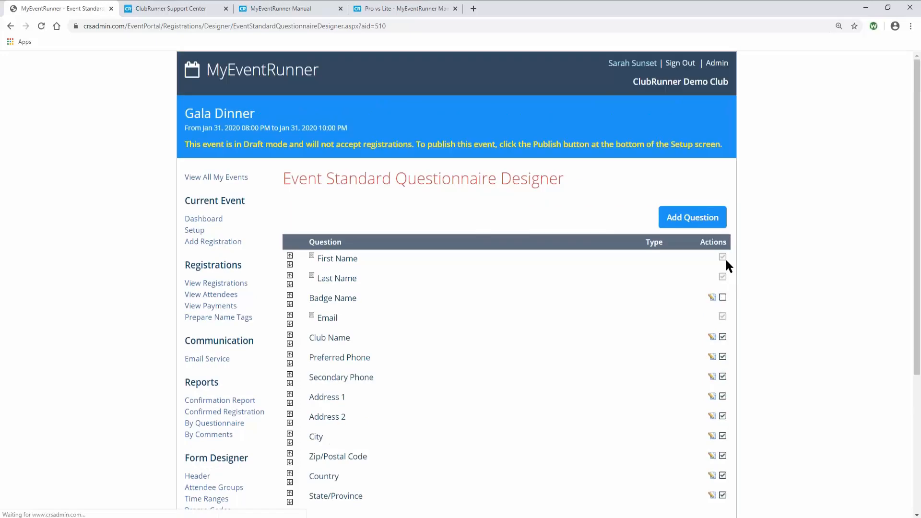
pyautogui.click(723, 337)
pyautogui.click(722, 356)
pyautogui.click(722, 377)
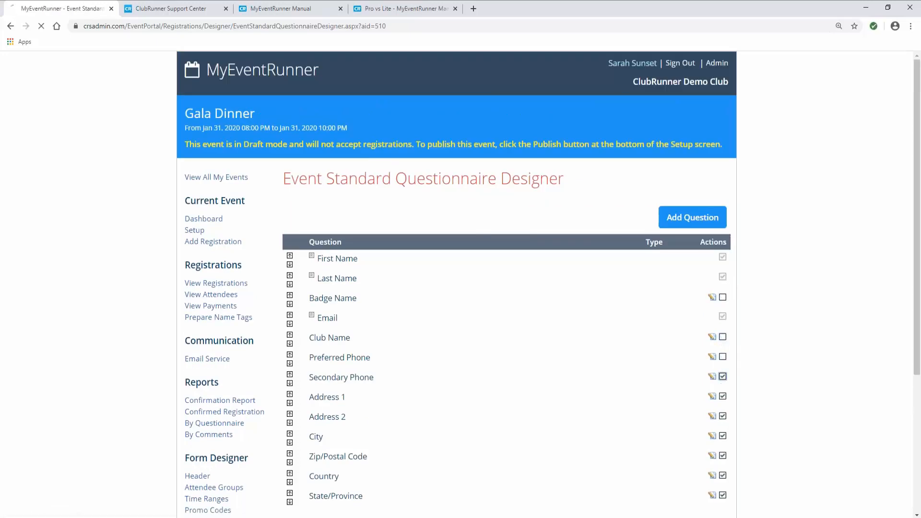
# - Turn off Address 1, Address 2, City, Zip/Postal Code, Country and State/Province
pyautogui.click(723, 396)
pyautogui.click(723, 416)
pyautogui.click(723, 435)
pyautogui.click(723, 455)
pyautogui.click(723, 476)
pyautogui.click(723, 495)
pyautogui.scroll(-2, 634, 403)
pyautogui.scroll(-3, 635, 403)
pyautogui.scroll(3, 629, 374)
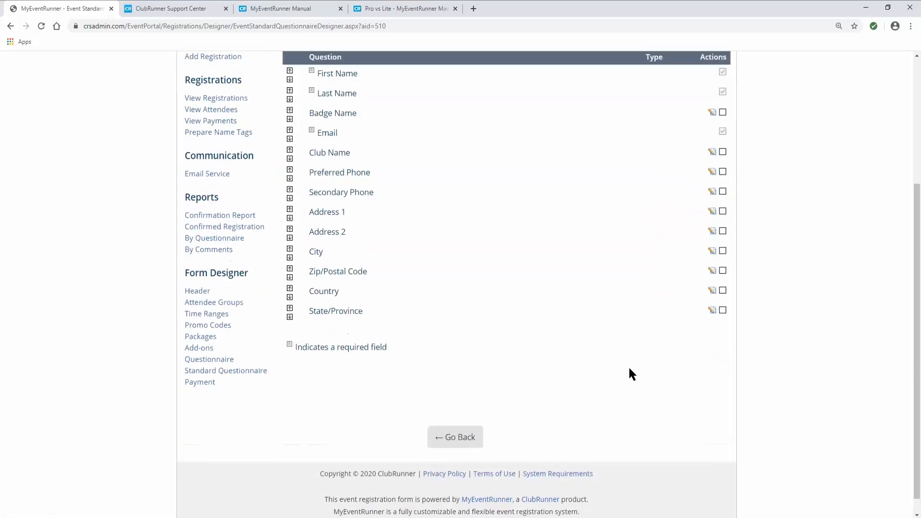
pyautogui.scroll(-1, 415, 396)
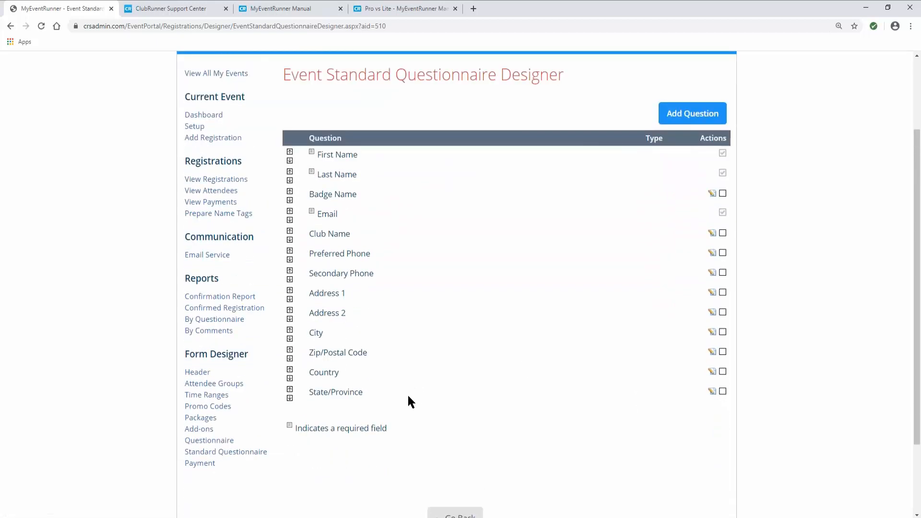
# - Add a custom Selectable question 'Please select a main meal' and start its first answer value
pyautogui.click(216, 443)
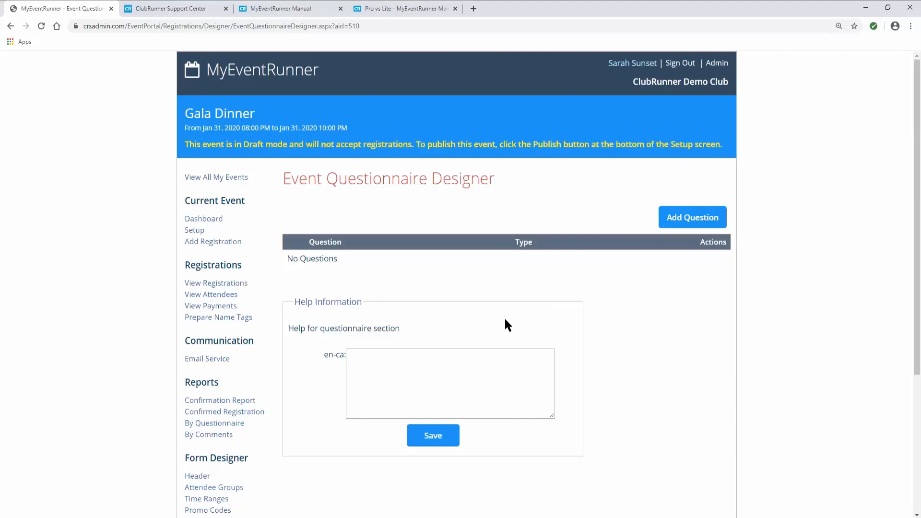
pyautogui.click(679, 221)
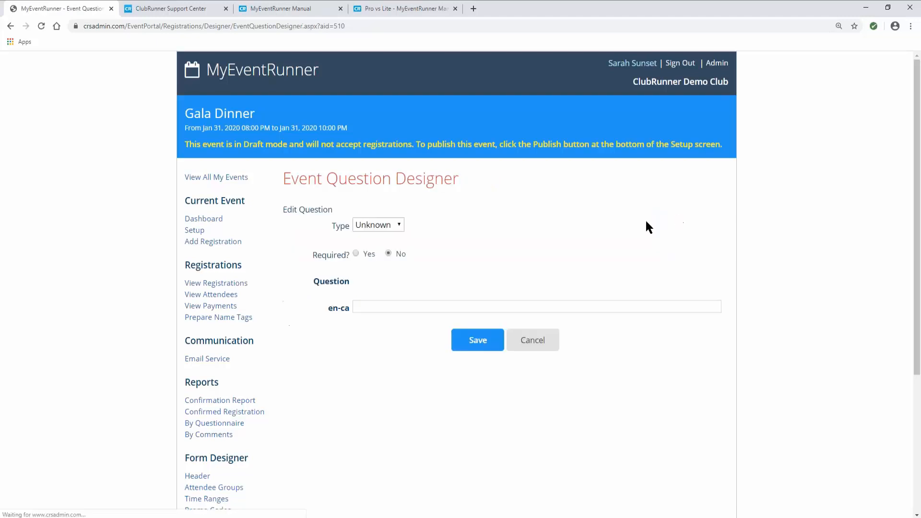
pyautogui.click(380, 225)
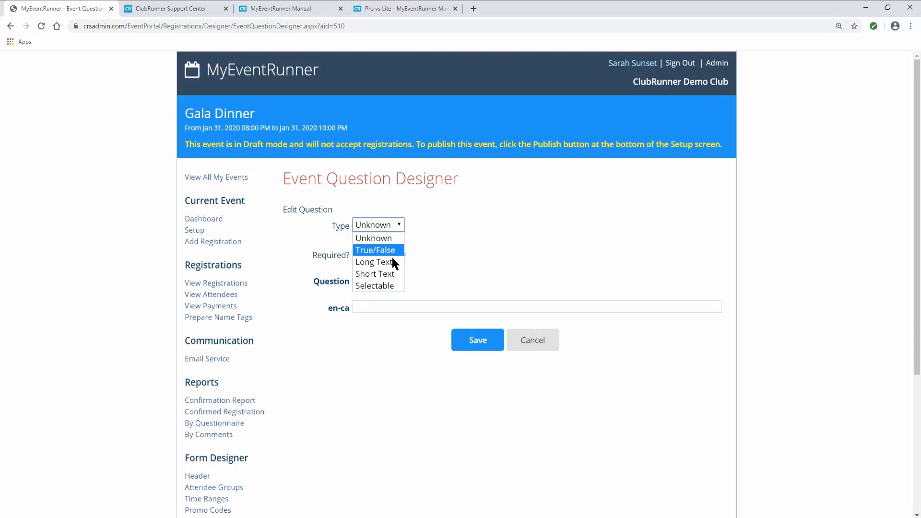
pyautogui.click(390, 287)
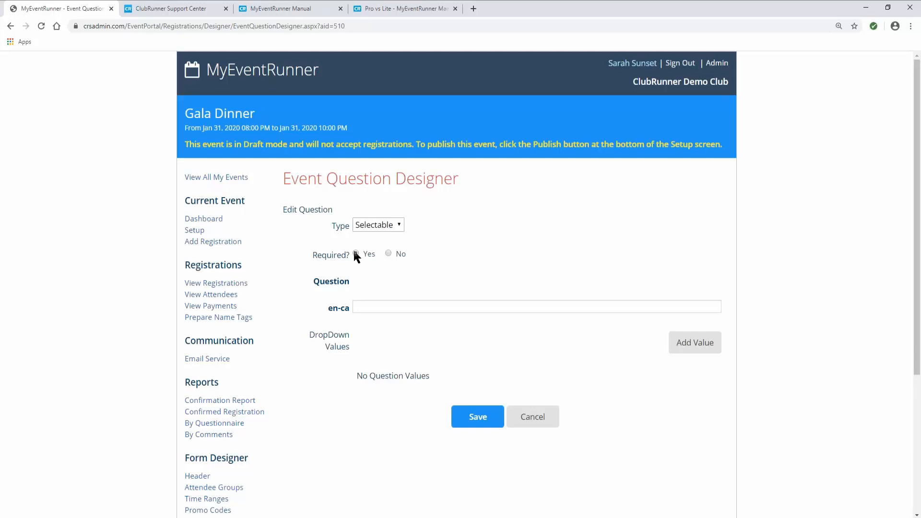
pyautogui.click(365, 307)
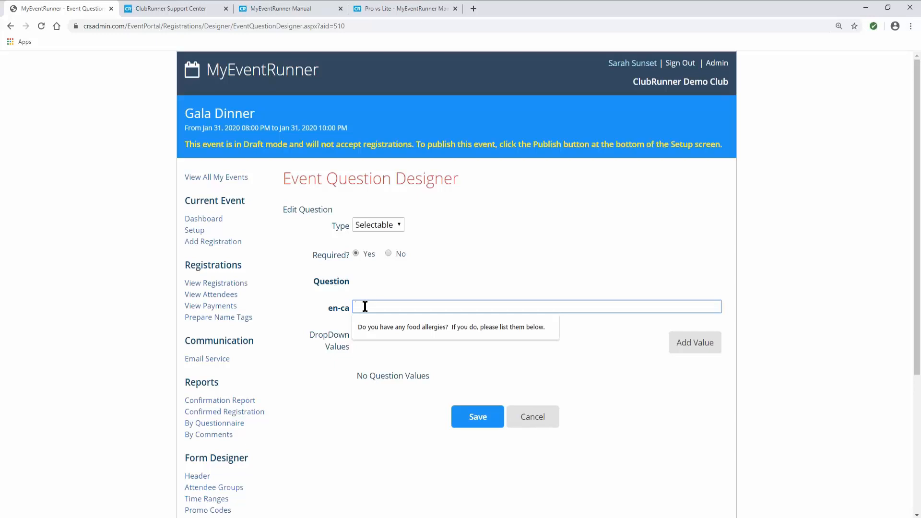
pyautogui.write('Please se')
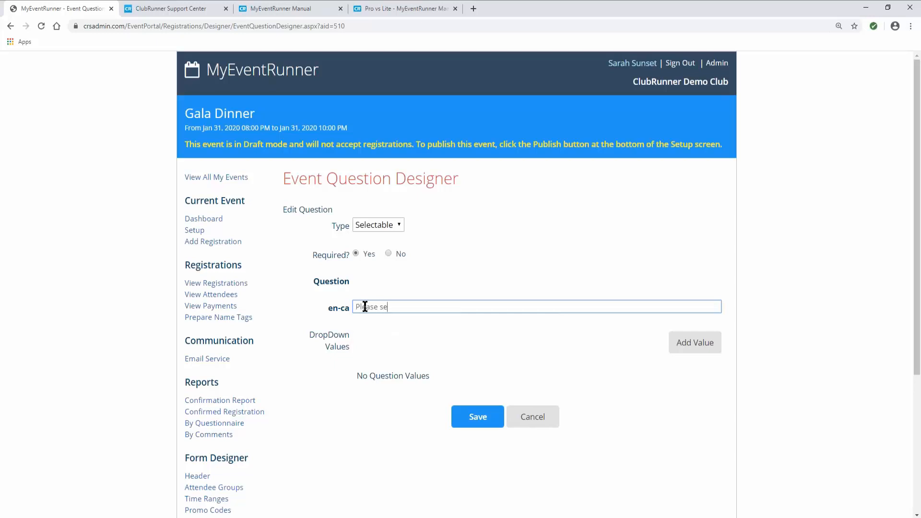
pyautogui.write('lect a main meal')
pyautogui.click(685, 353)
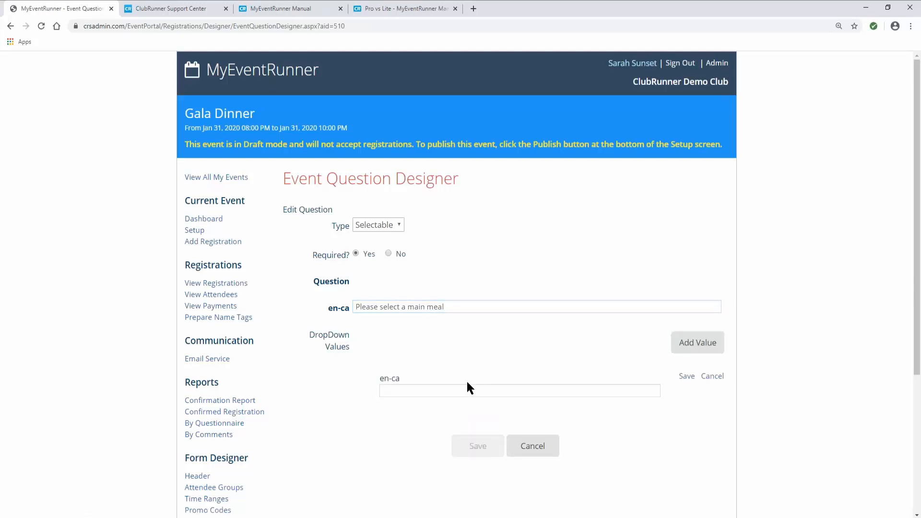
# - Add Chicken and Steak as answer choices for the main-meal question
pyautogui.click(428, 392)
pyautogui.write('Chicken')
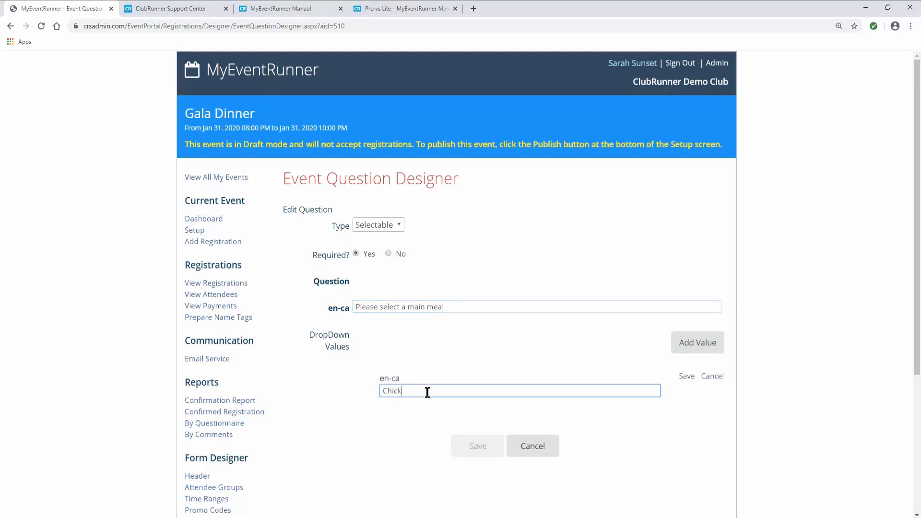
pyautogui.click(687, 377)
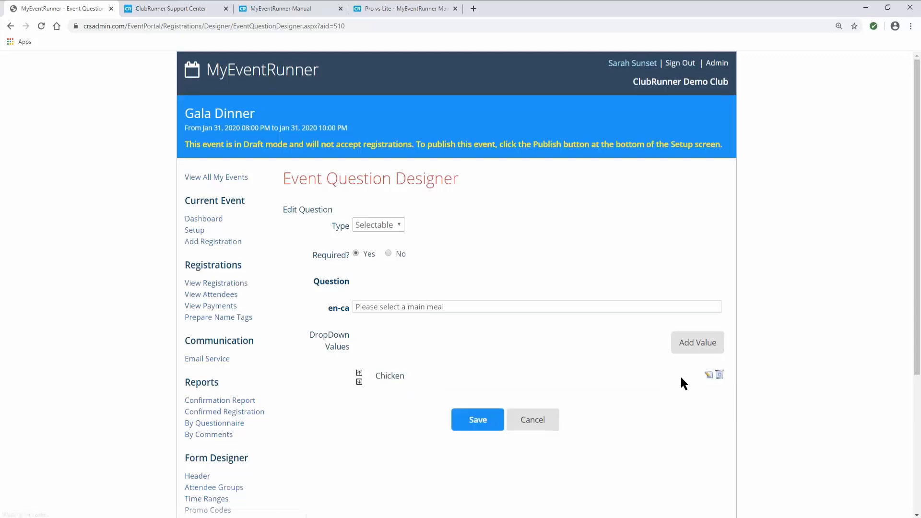
pyautogui.click(695, 353)
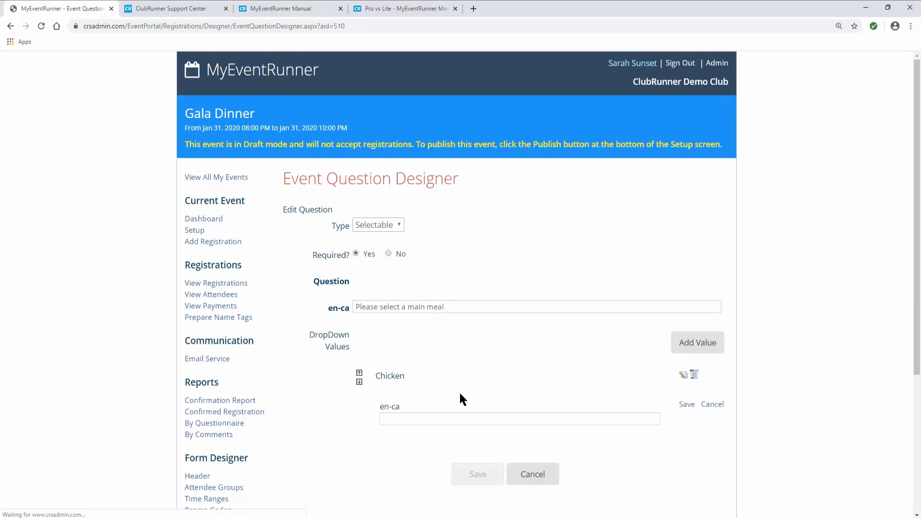
pyautogui.click(408, 418)
pyautogui.write('Steak')
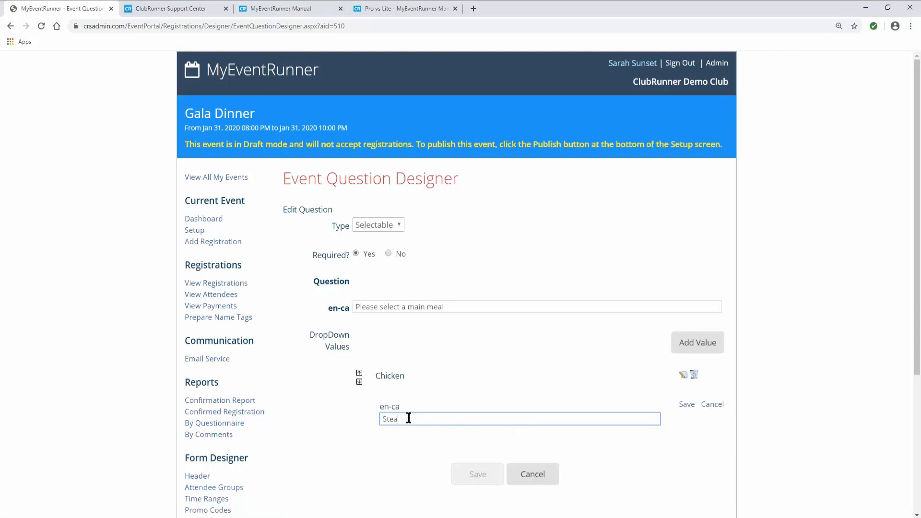
pyautogui.click(688, 405)
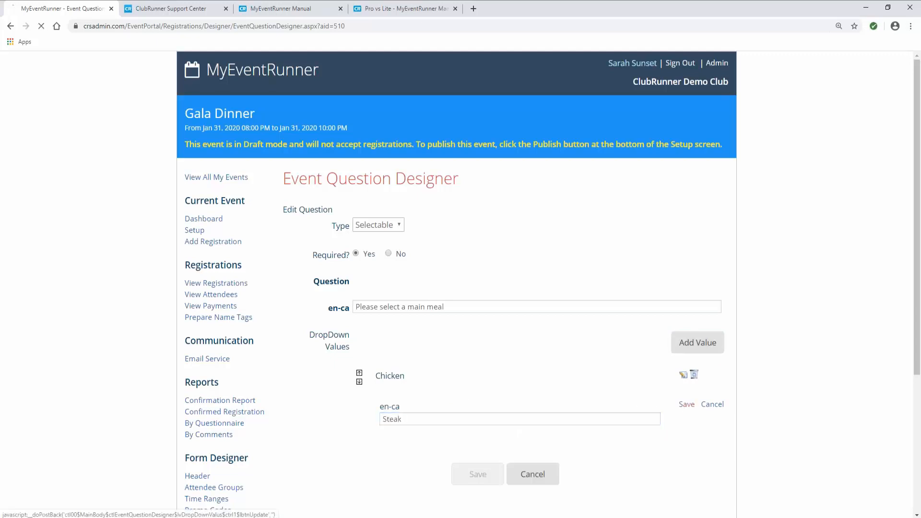
# - Add Vegetarian as a third choice, fixing its spelling, and save the question
pyautogui.click(692, 355)
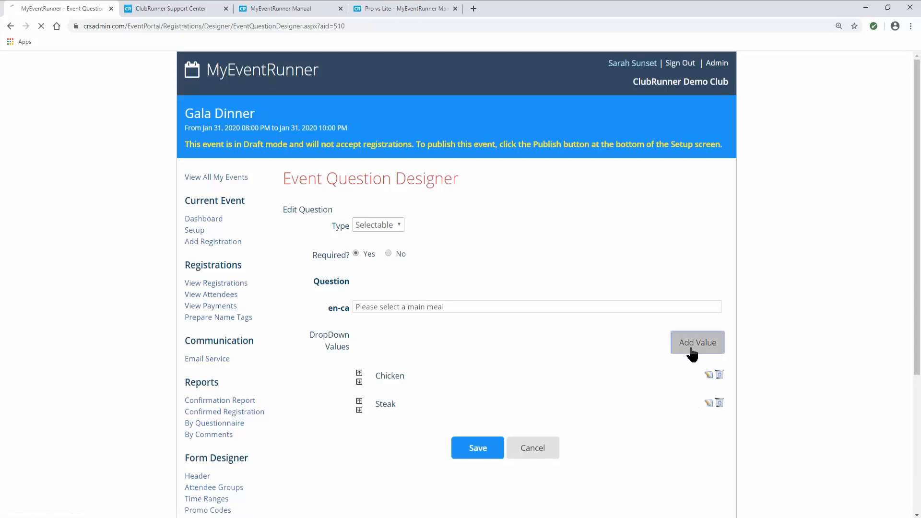
pyautogui.click(413, 446)
pyautogui.write('Vegitarian')
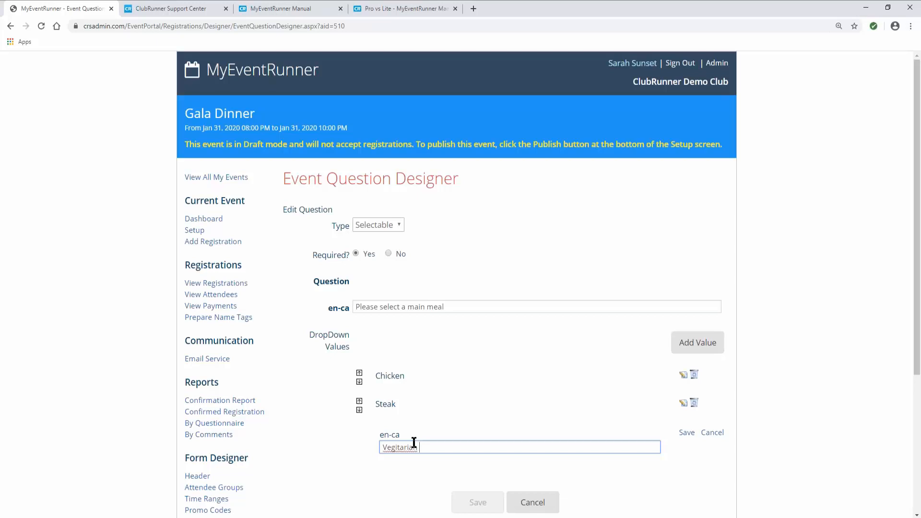
pyautogui.rightClick(410, 446)
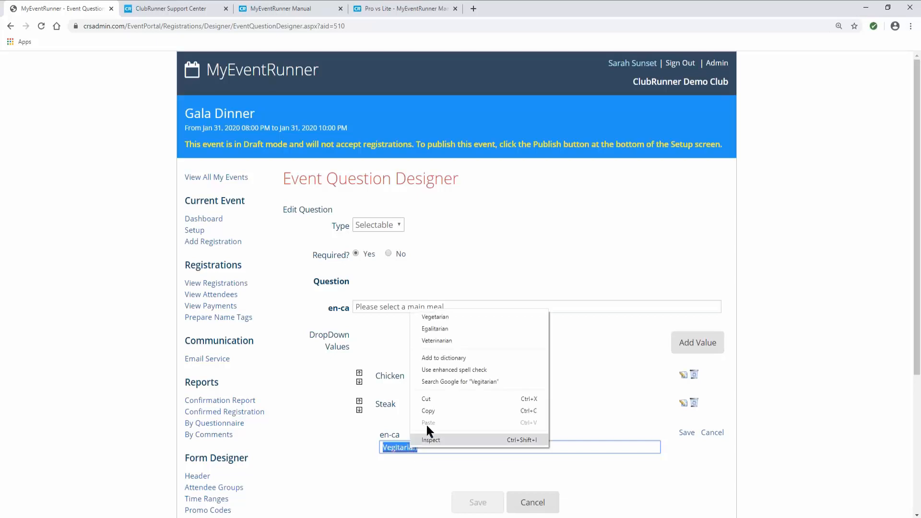
pyautogui.click(450, 317)
pyautogui.click(686, 433)
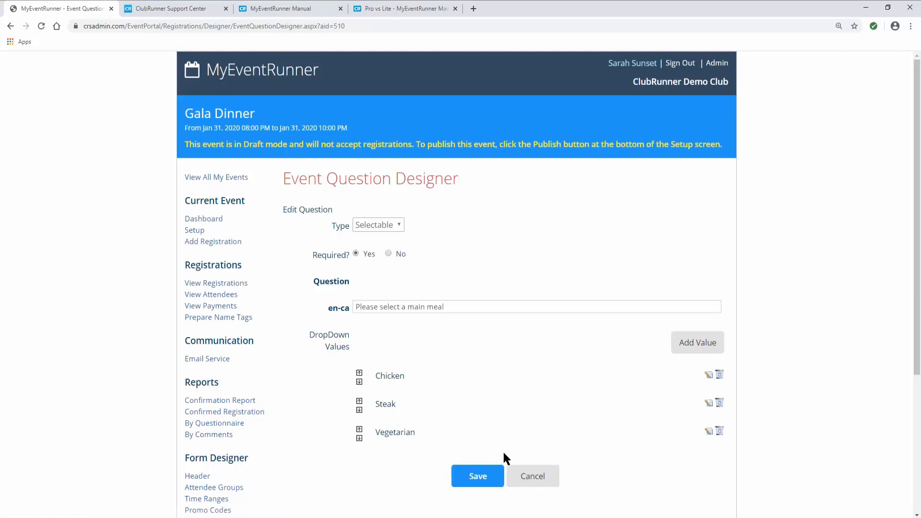
pyautogui.click(477, 479)
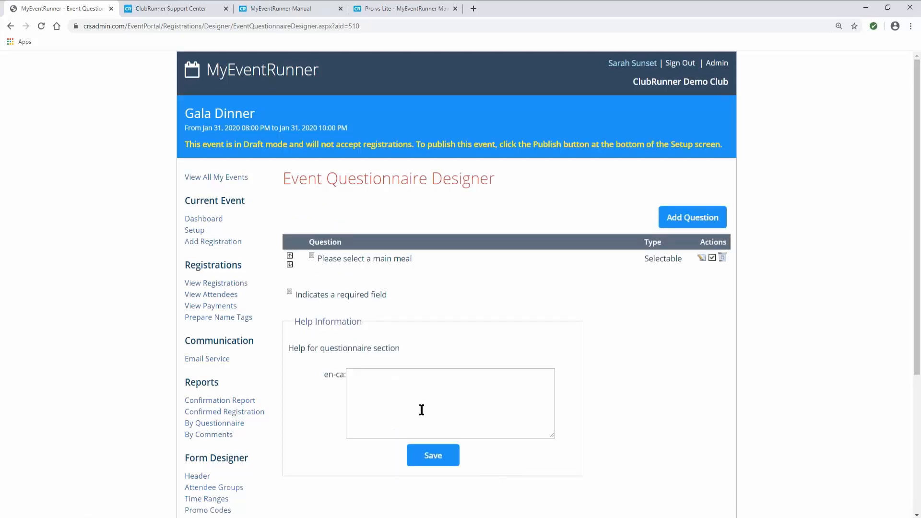
# - From the event Setup page, preview the Public URL, which shows registrations unavailable
pyautogui.scroll(-2, 421, 409)
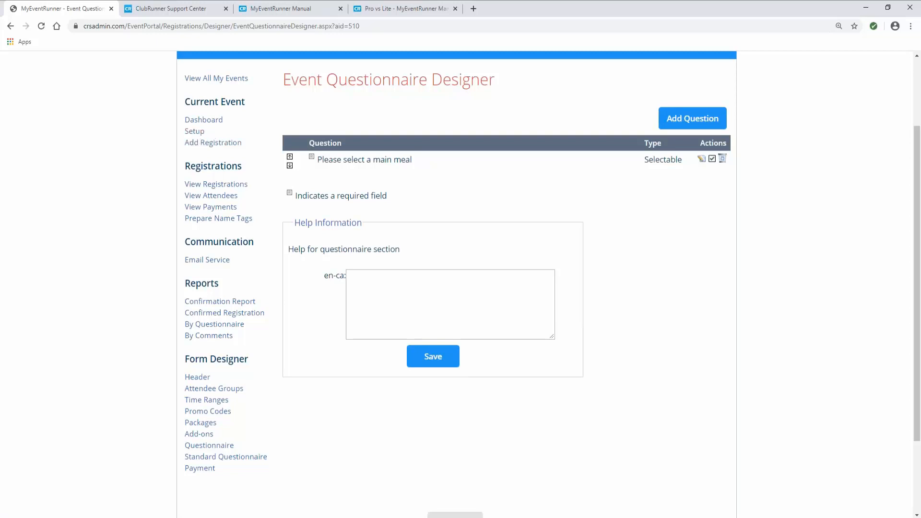
pyautogui.click(197, 138)
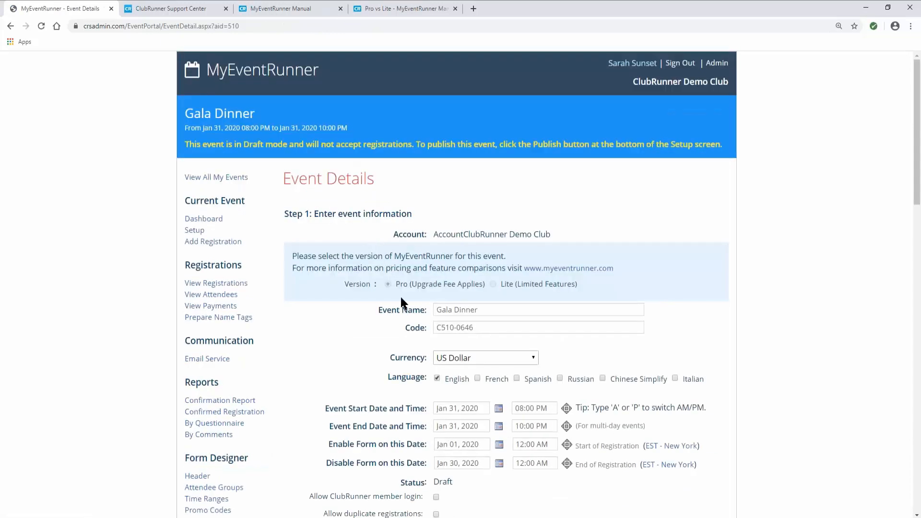
pyautogui.scroll(-7, 401, 299)
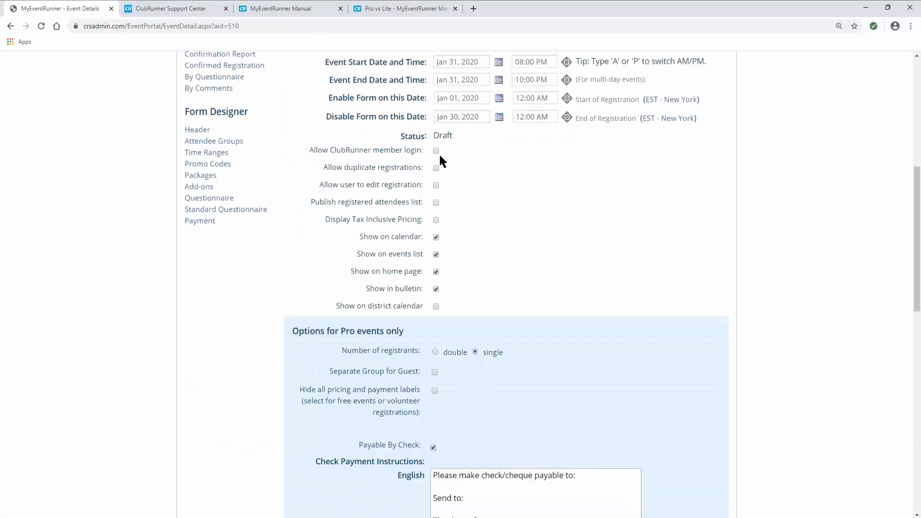
pyautogui.scroll(-11, 350, 396)
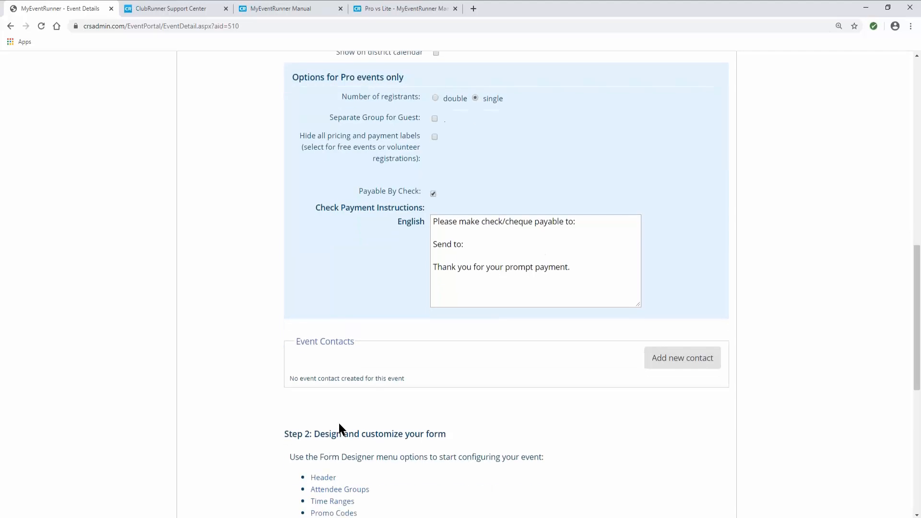
pyautogui.middleClick(312, 368)
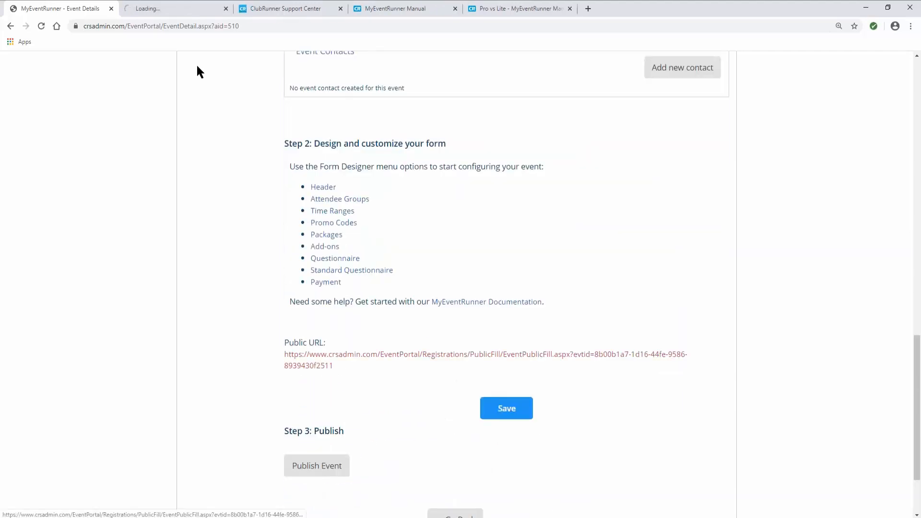
pyautogui.click(181, 8)
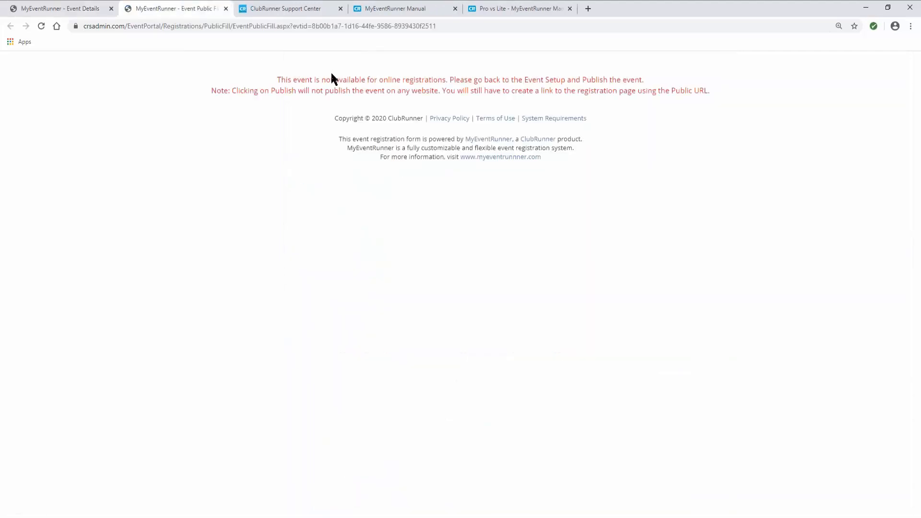
pyautogui.middleClick(189, 6)
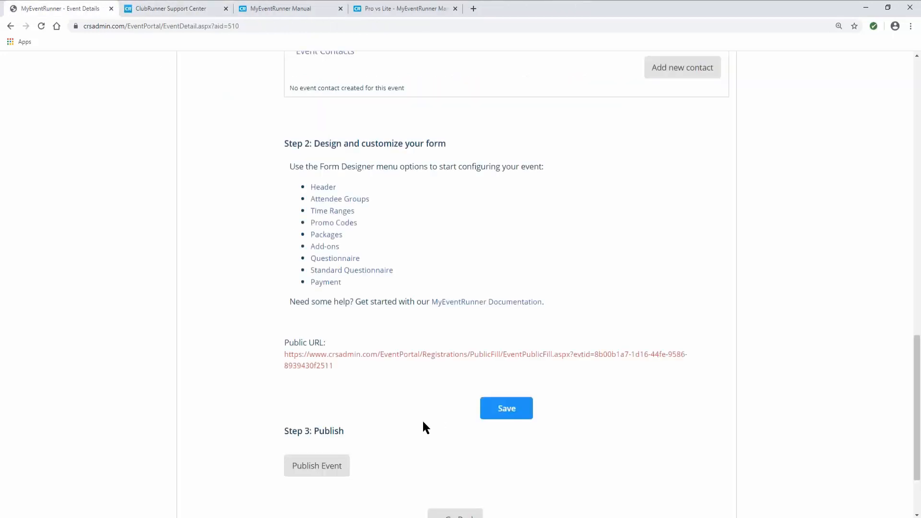
pyautogui.scroll(-2, 422, 419)
# - Publish the Gala Dinner, confirm with OK, and check that Status reads Publish
pyautogui.click(317, 366)
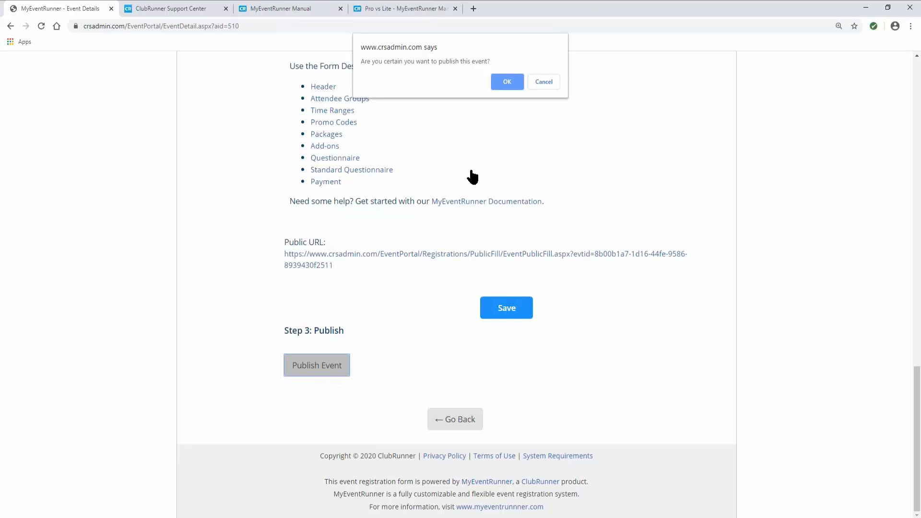
pyautogui.click(507, 82)
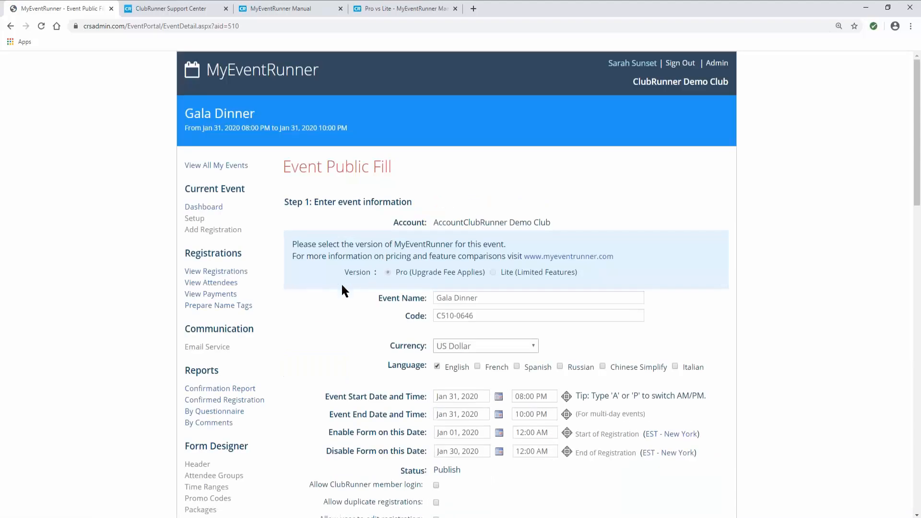
pyautogui.scroll(-8, 341, 285)
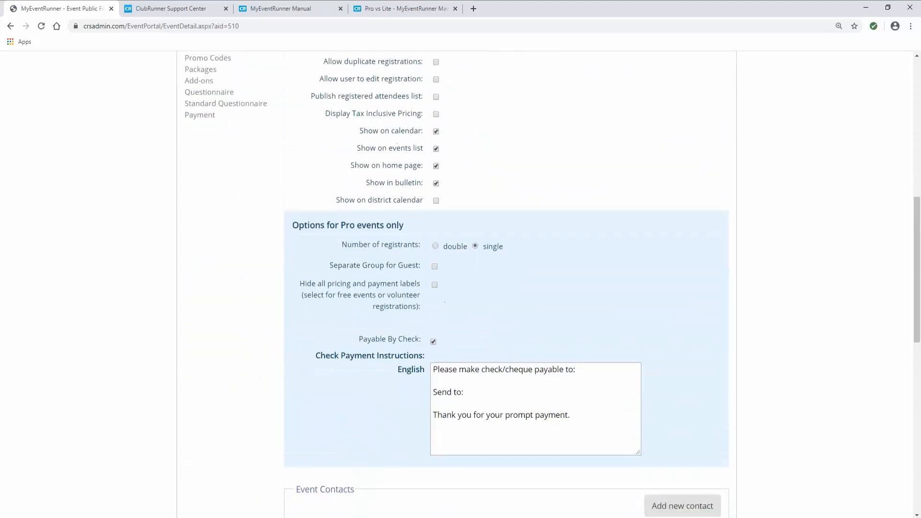
pyautogui.scroll(-10, 506, 284)
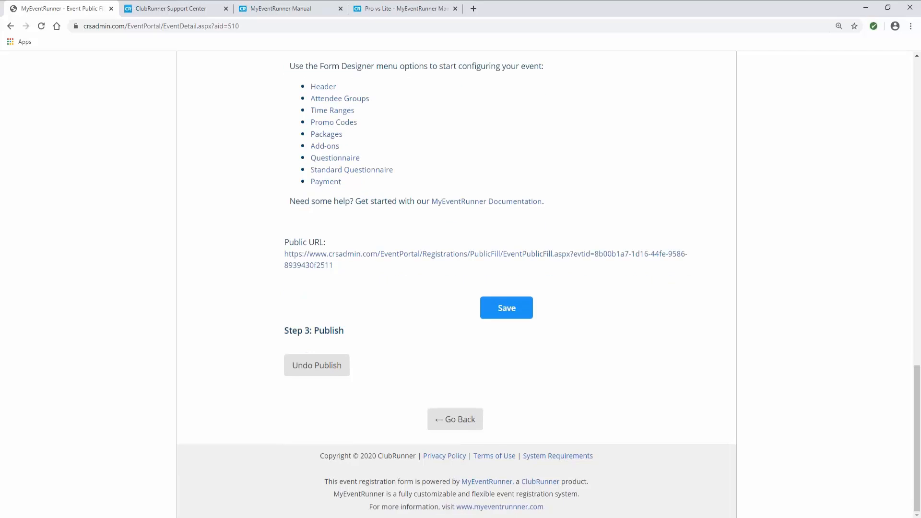
pyautogui.scroll(13, 397, 304)
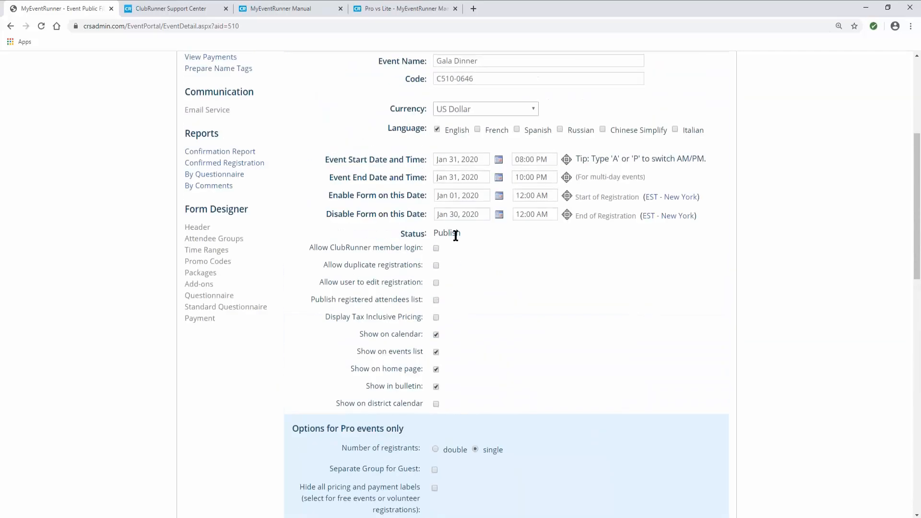
pyautogui.scroll(-12, 448, 296)
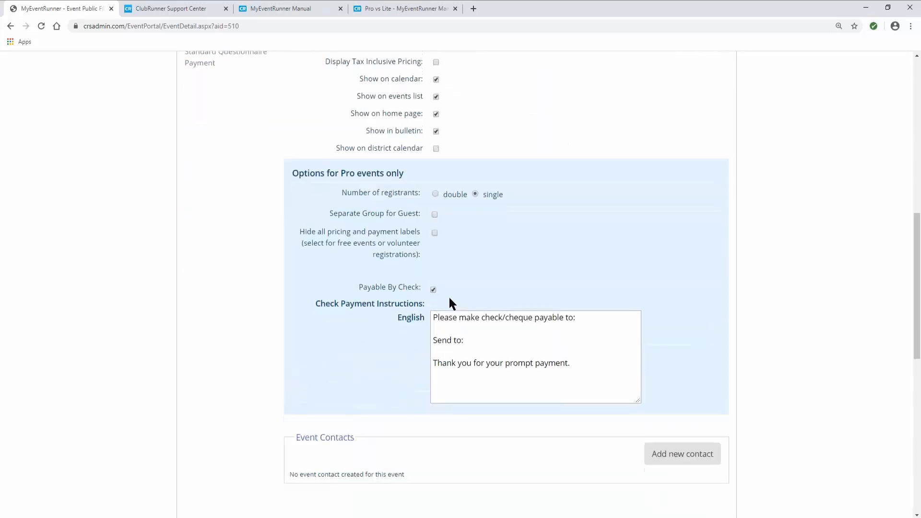
# - Open the Public URL and review the live Contact Information form and Group choices
pyautogui.click(317, 363)
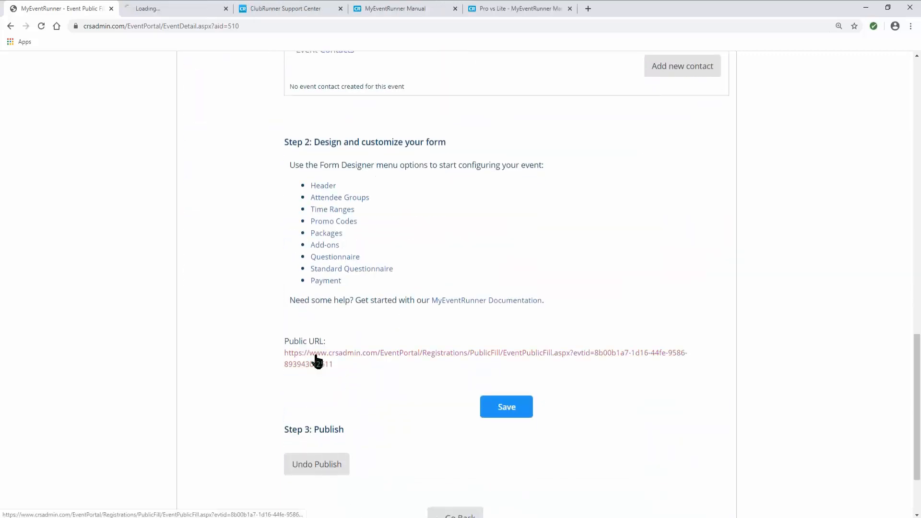
pyautogui.click(173, 7)
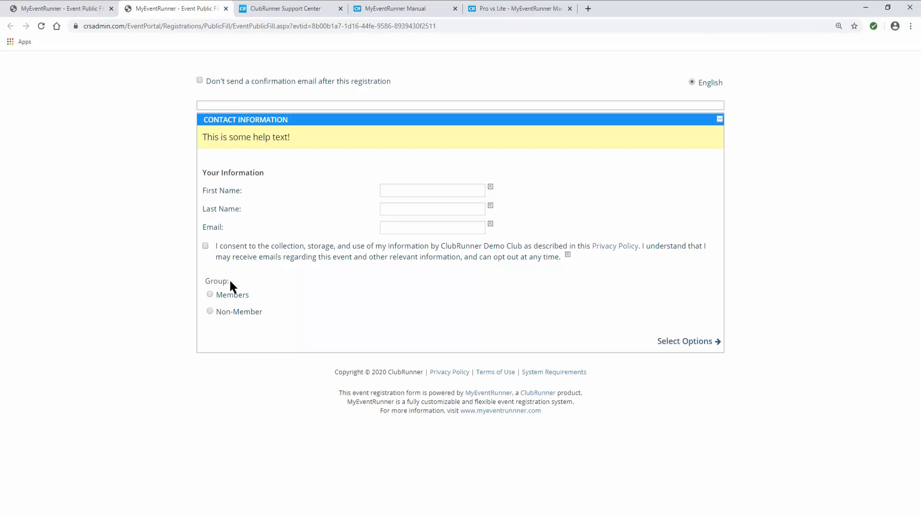
pyautogui.moveTo(230, 282); pyautogui.dragTo(201, 282)
pyautogui.click(201, 282)
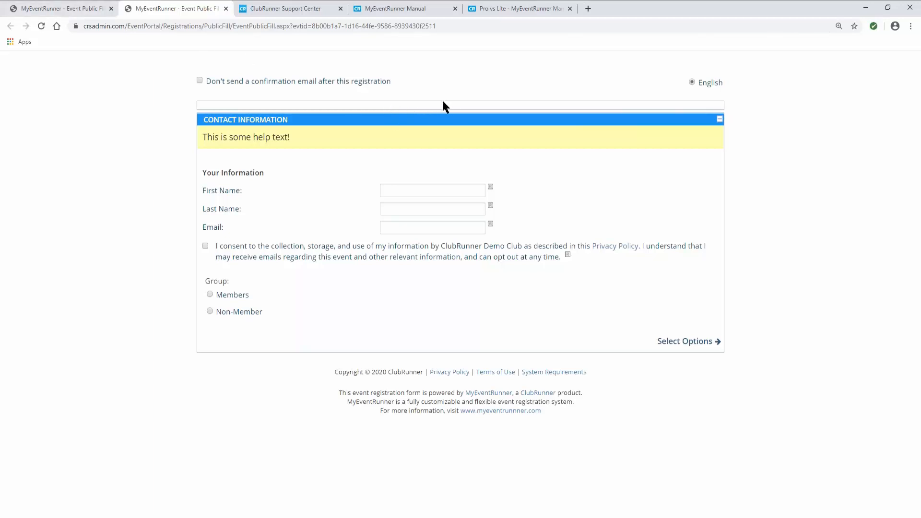
# - Return to the event setup page and open the Gala Dinner header designer
pyautogui.click(79, 9)
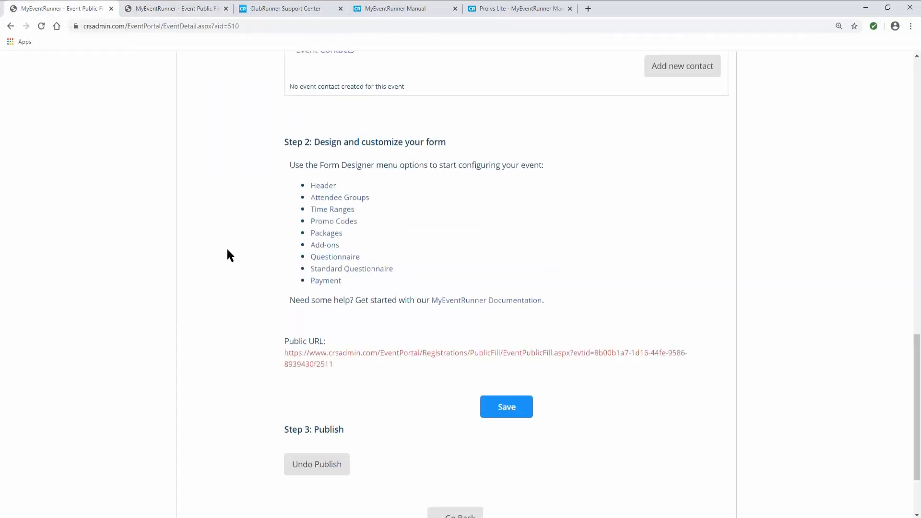
pyautogui.scroll(12, 226, 247)
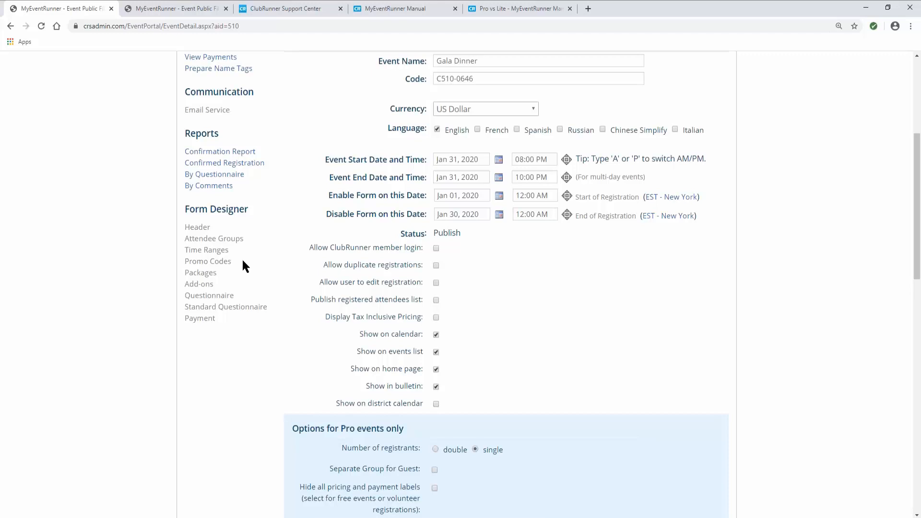
pyautogui.scroll(-12, 243, 261)
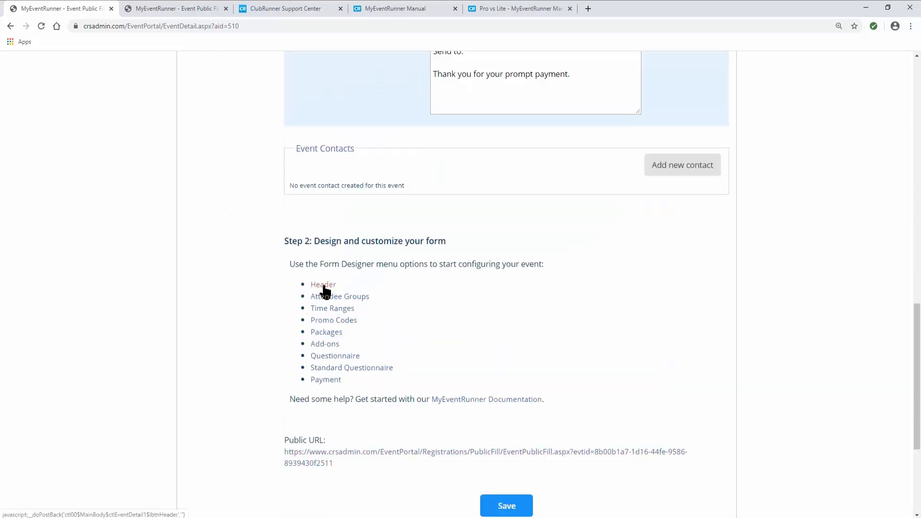
pyautogui.click(323, 286)
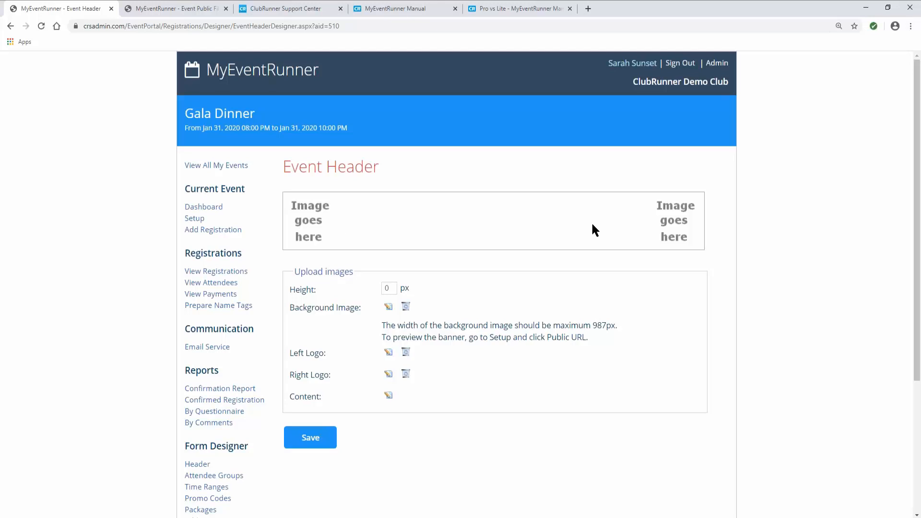
# - Preview the Background and Left Logo image choices without picking any, then open the Content editor
pyautogui.click(388, 307)
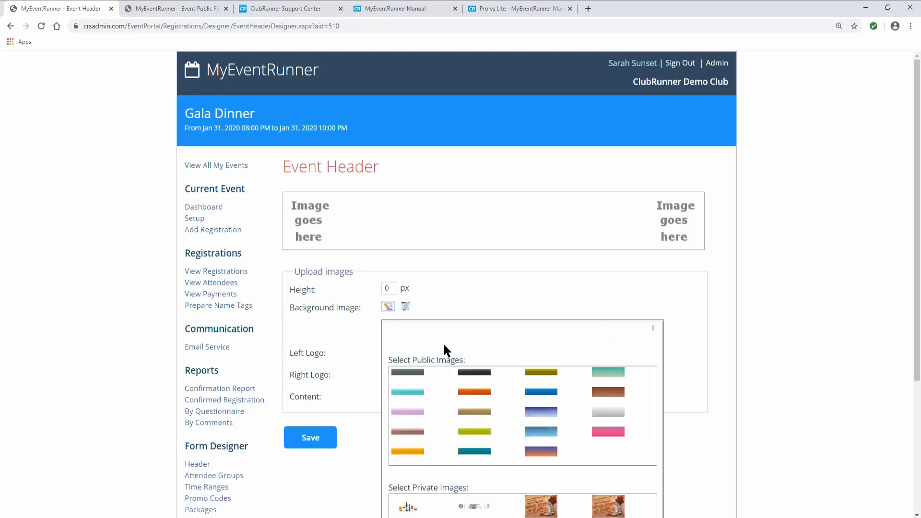
pyautogui.scroll(-2, 456, 355)
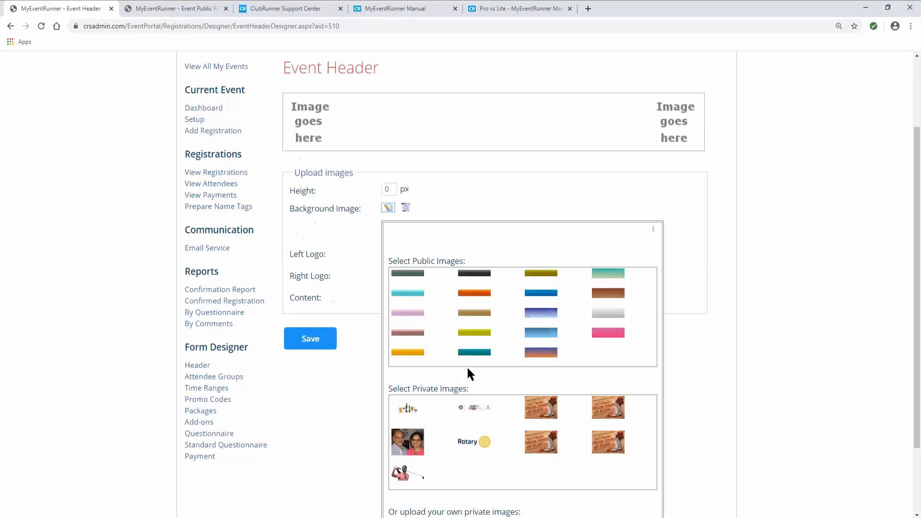
pyautogui.click(654, 229)
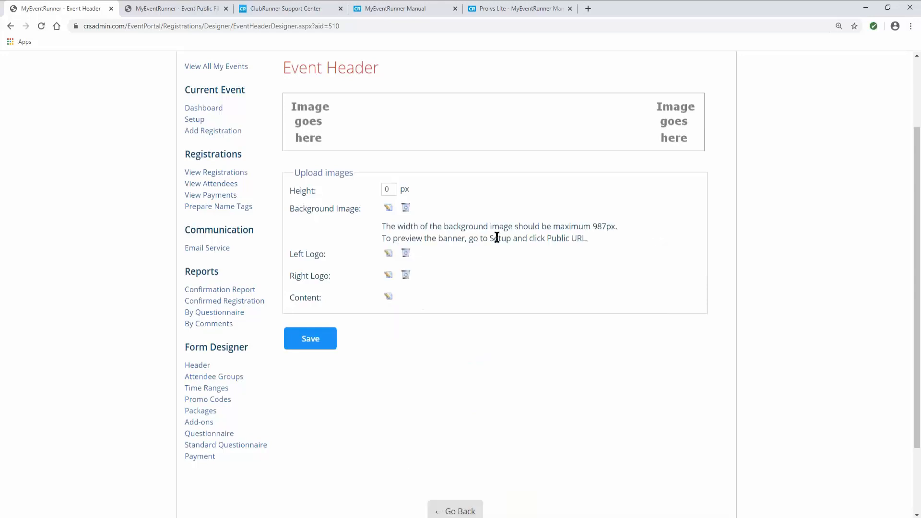
pyautogui.click(389, 255)
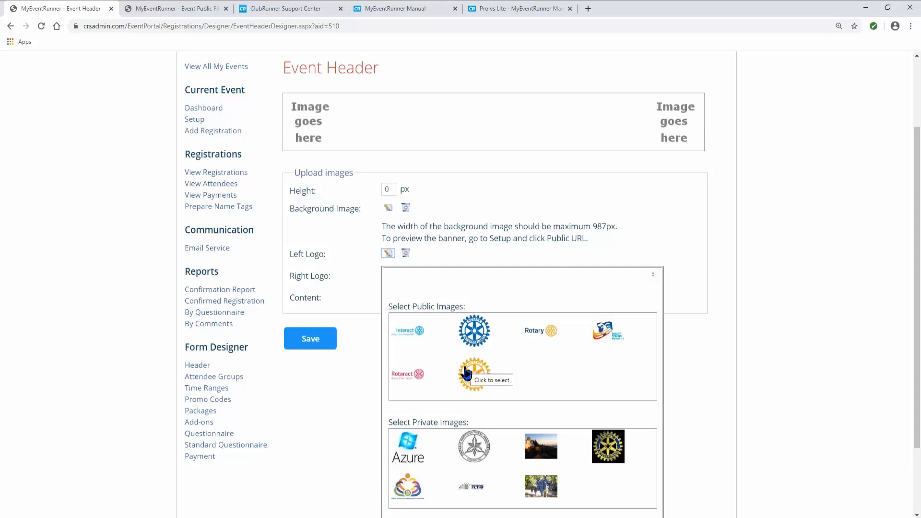
pyautogui.click(654, 280)
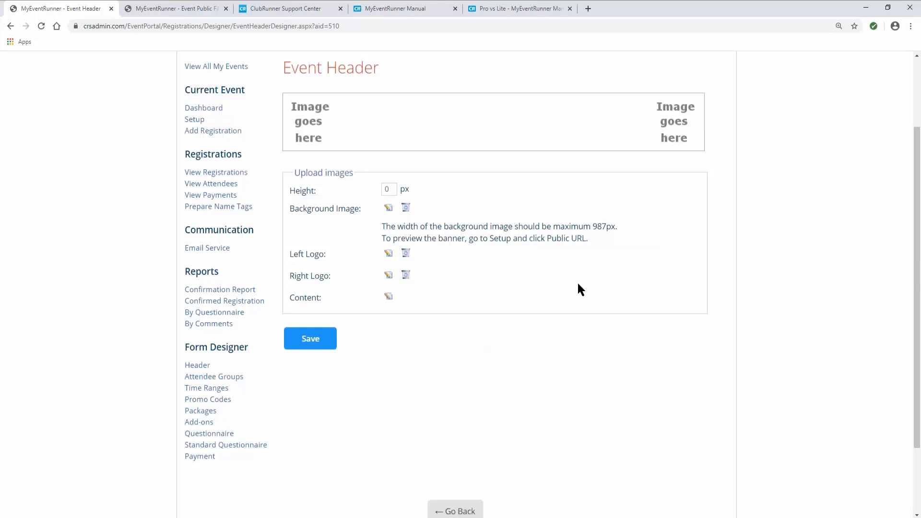
pyautogui.click(389, 297)
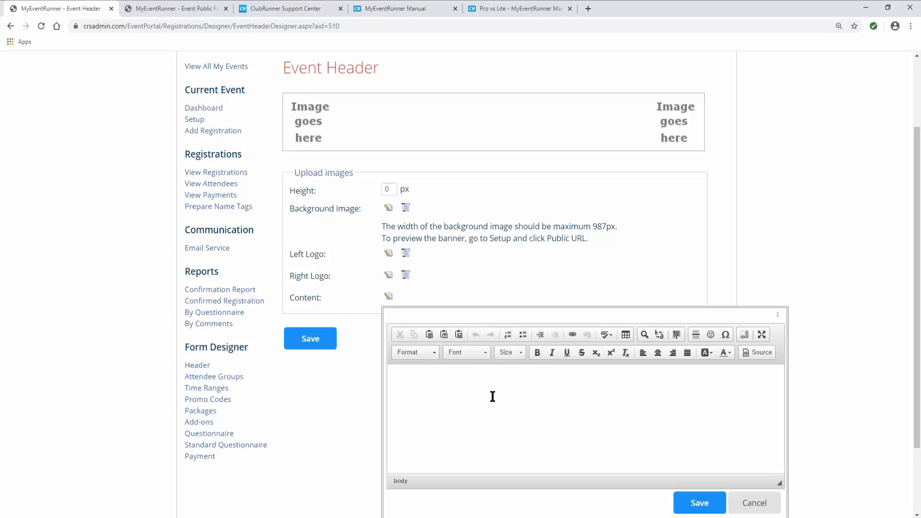
# - Enter the title 'Dinner Gala 2020!' and format it as a bold Heading 1
pyautogui.write('Dinner Gala 2020!')
pyautogui.moveTo(454, 381); pyautogui.dragTo(397, 383)
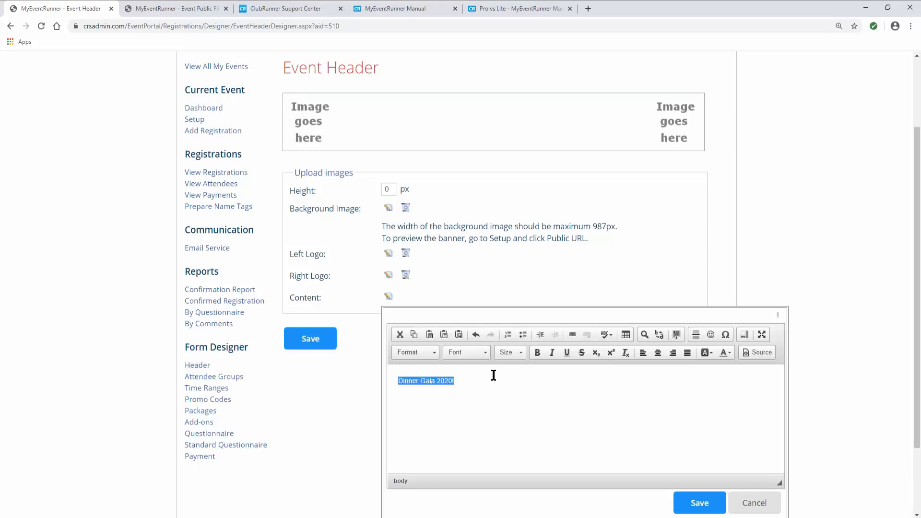
pyautogui.click(430, 351)
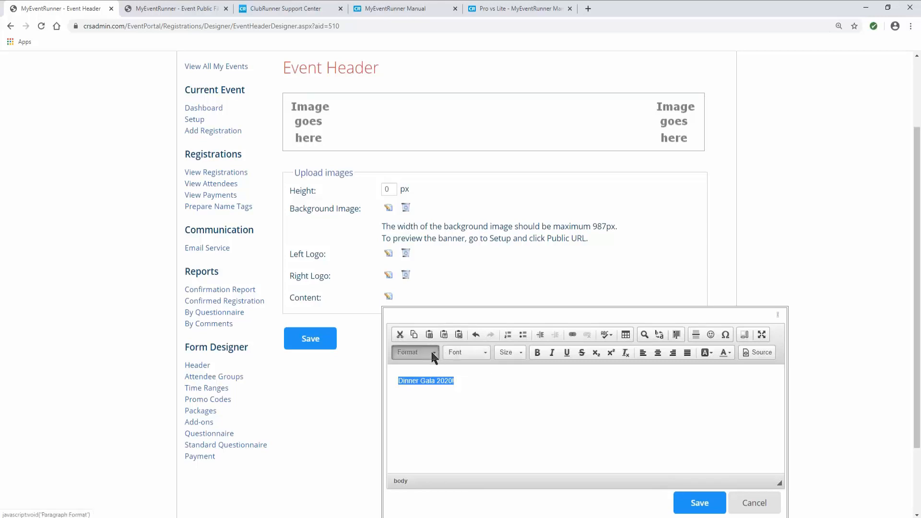
pyautogui.click(435, 395)
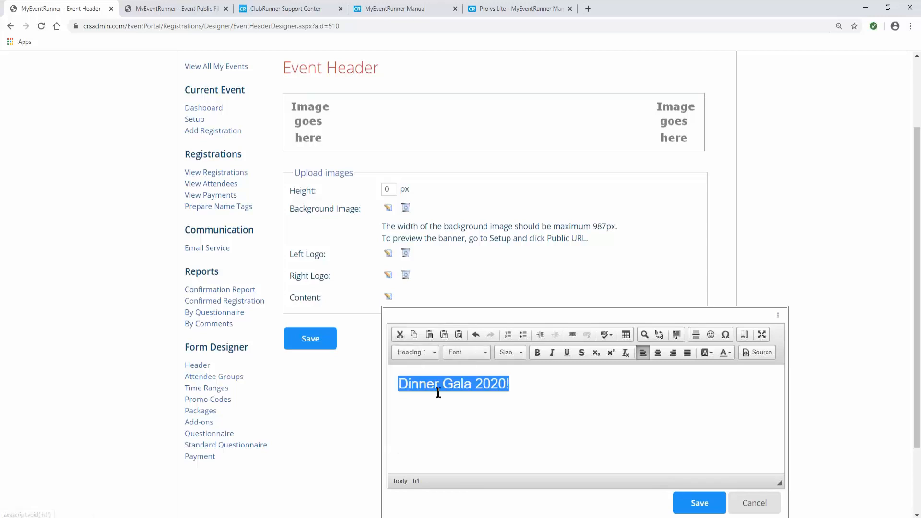
pyautogui.click(535, 353)
pyautogui.click(472, 352)
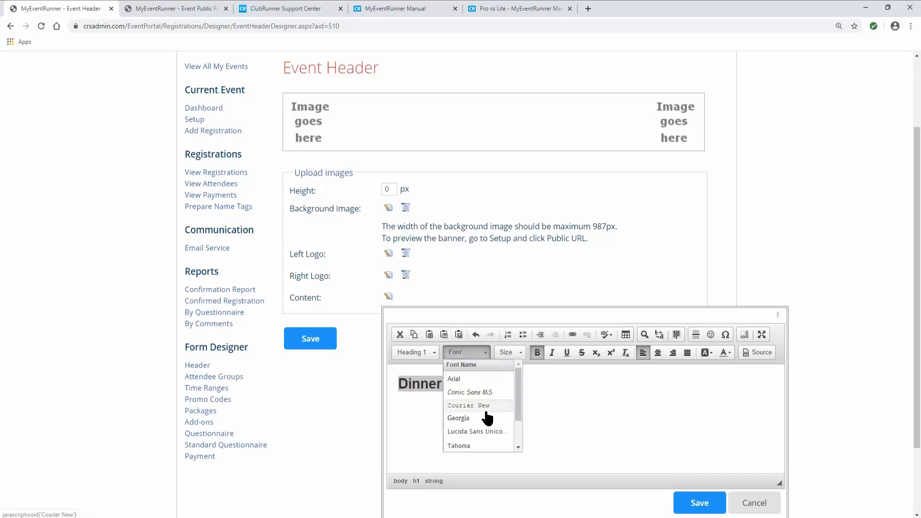
pyautogui.scroll(-1, 486, 407)
pyautogui.scroll(1, 485, 408)
pyautogui.click(529, 380)
# - Set the title to size 48, centre it, and save the header content
pyautogui.moveTo(518, 383); pyautogui.dragTo(399, 383)
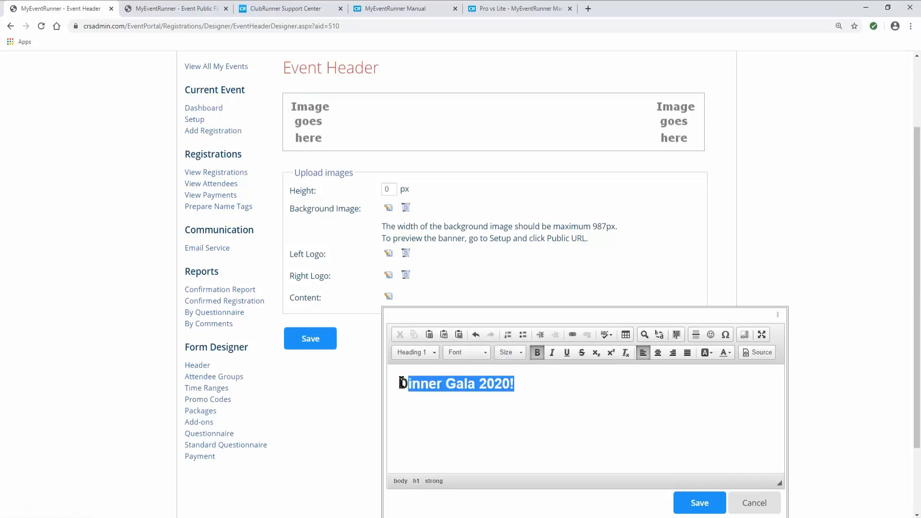
pyautogui.click(508, 353)
pyautogui.scroll(-5, 523, 411)
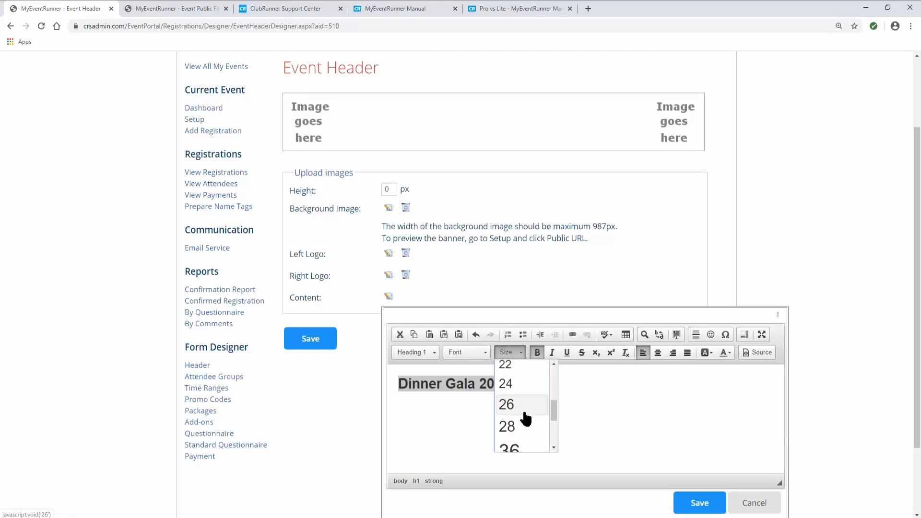
pyautogui.scroll(-2, 523, 429)
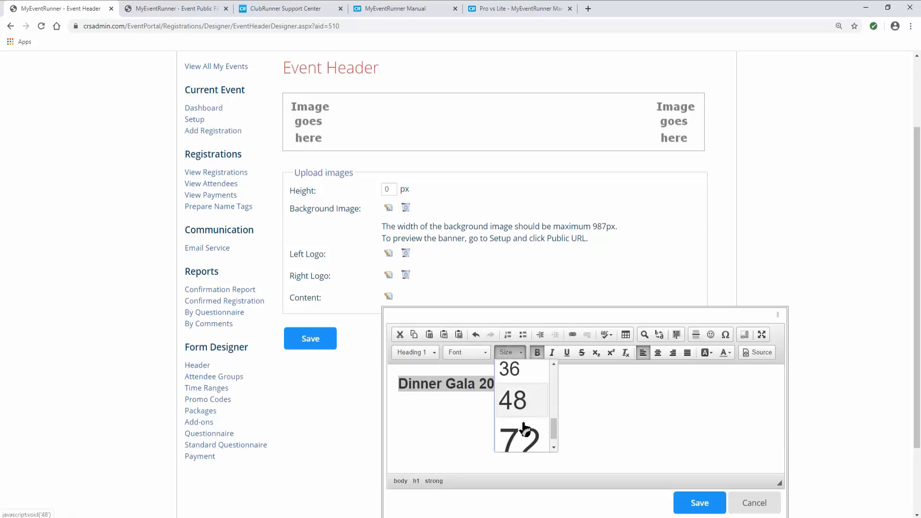
pyautogui.click(522, 386)
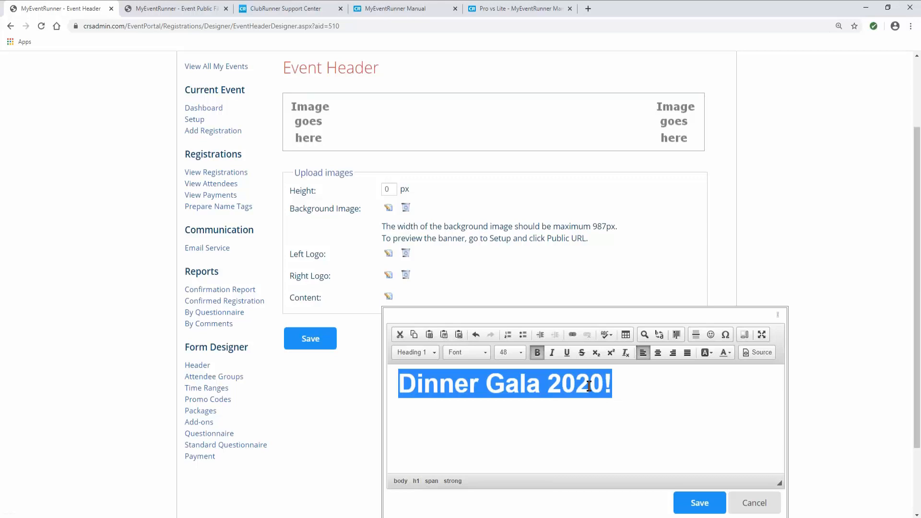
pyautogui.click(661, 358)
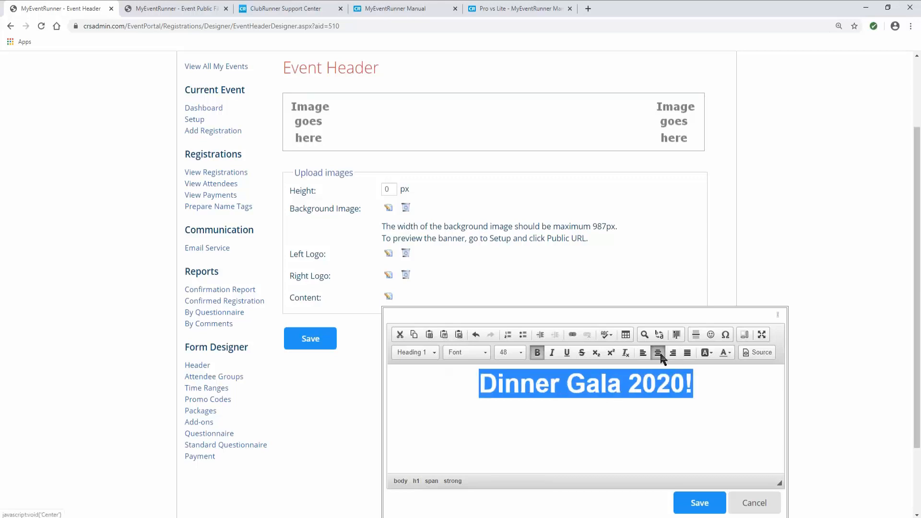
pyautogui.click(480, 386)
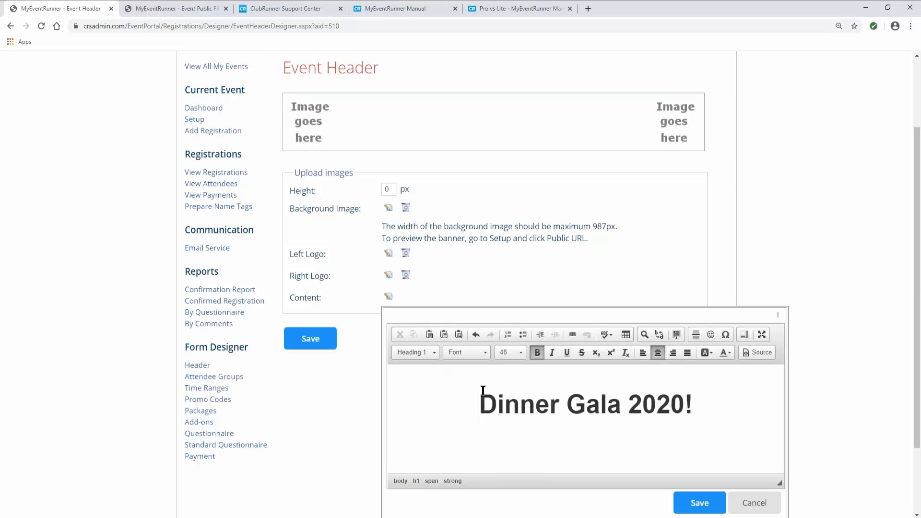
pyautogui.scroll(-1, 667, 441)
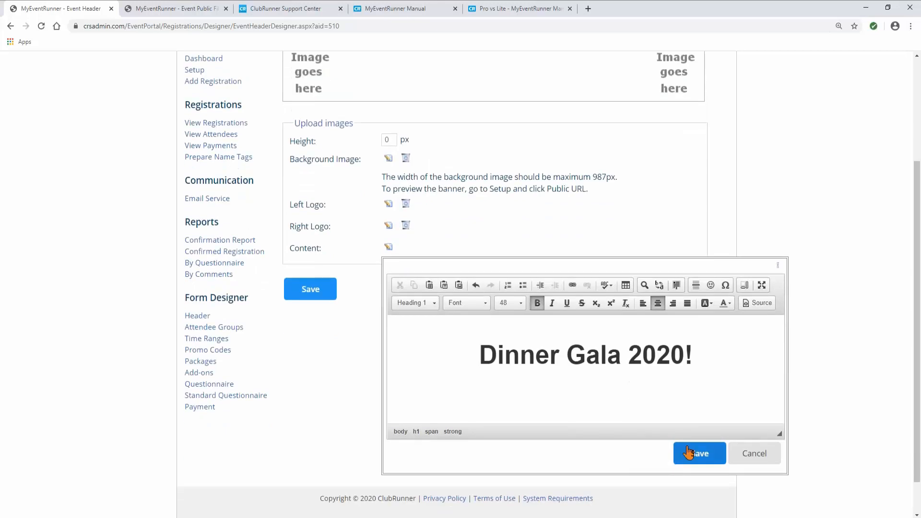
pyautogui.click(688, 452)
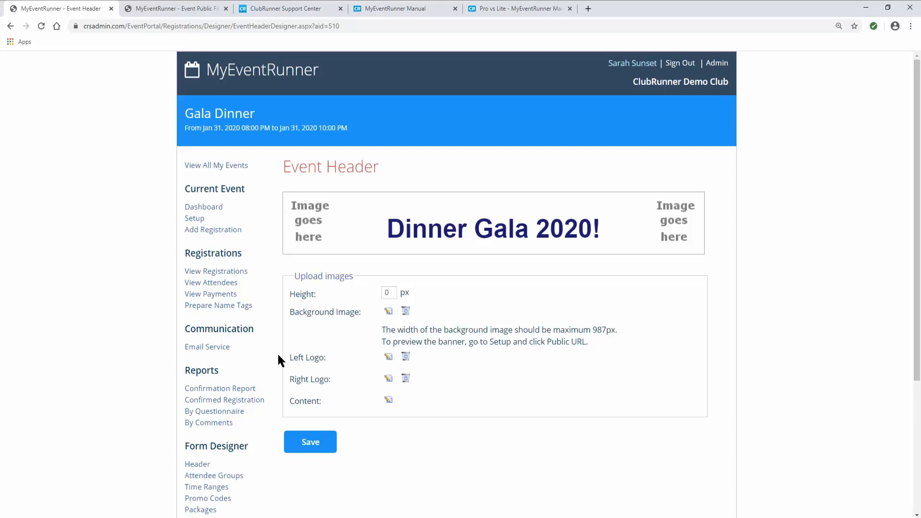
pyautogui.click(320, 438)
pyautogui.click(177, 8)
pyautogui.click(169, 26)
pyautogui.press('Return')
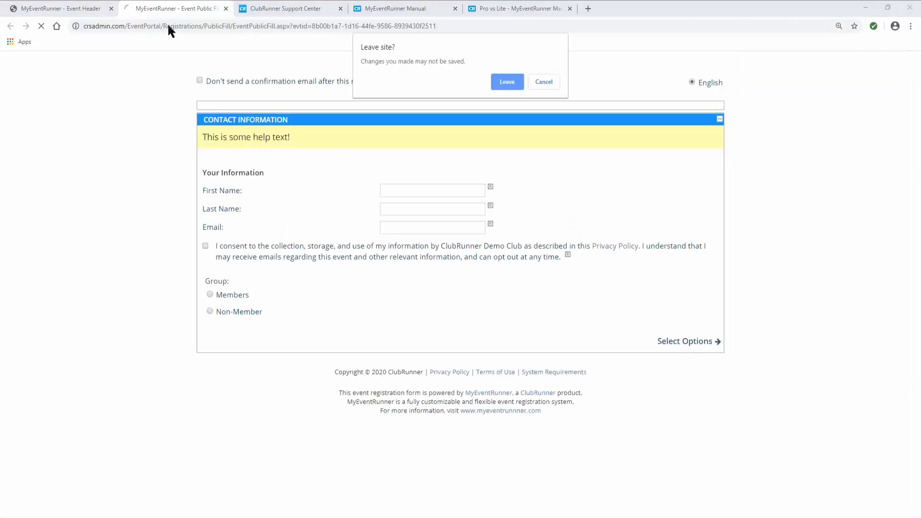
pyautogui.click(504, 83)
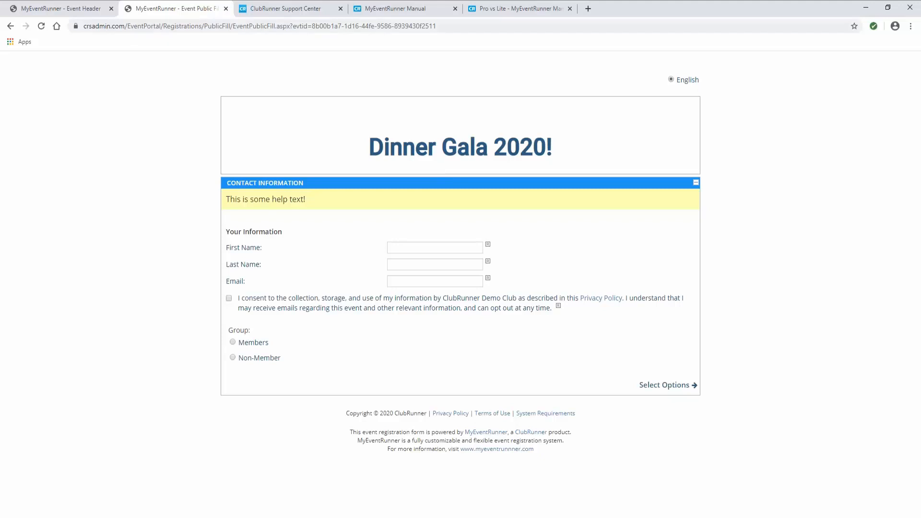
pyautogui.click(75, 8)
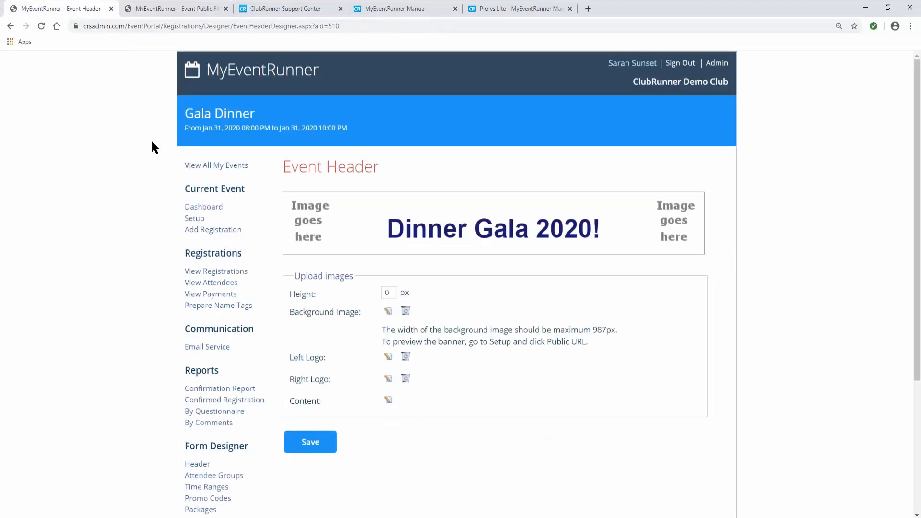
# - Open the event's payment settings and select USD on the Sage Payment Solutions account
pyautogui.scroll(-4, 153, 151)
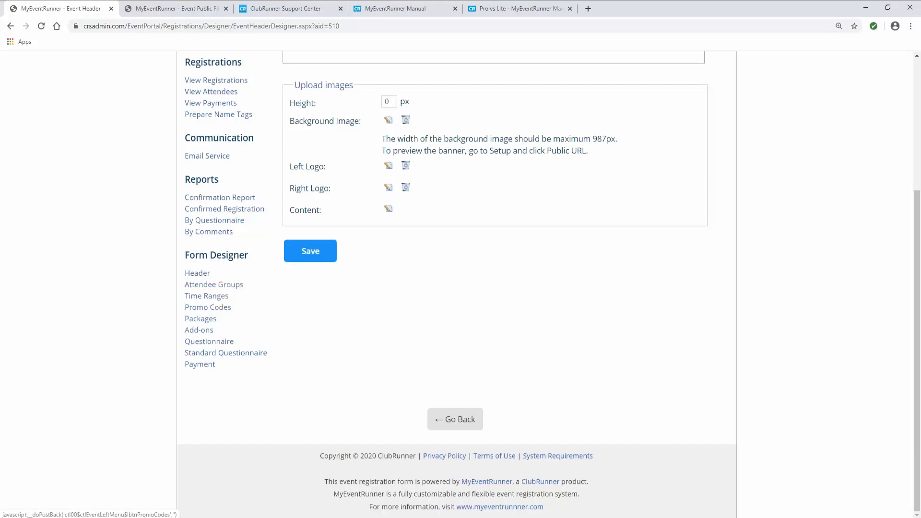
pyautogui.click(207, 366)
pyautogui.click(198, 367)
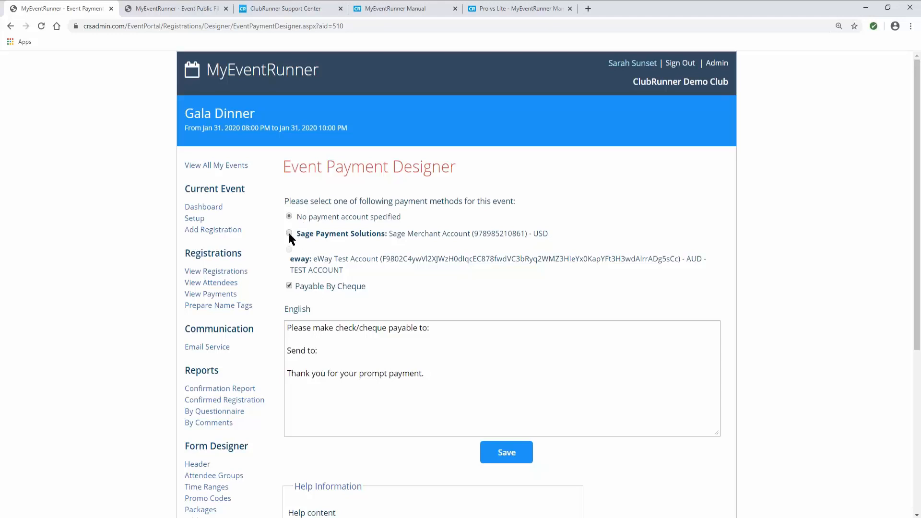
pyautogui.doubleClick(545, 232)
# - Save the payment settings with cheque payment enabled and close the old public form tab
pyautogui.scroll(-1, 389, 317)
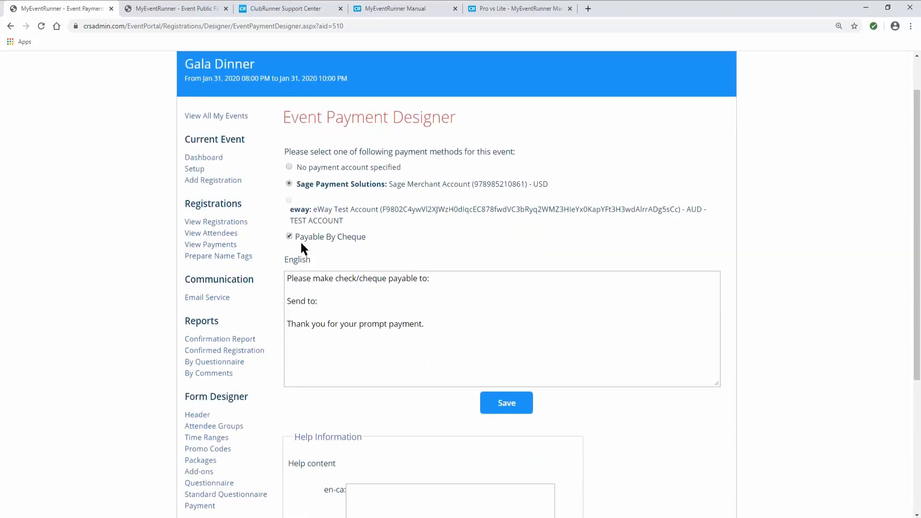
pyautogui.scroll(-2, 464, 332)
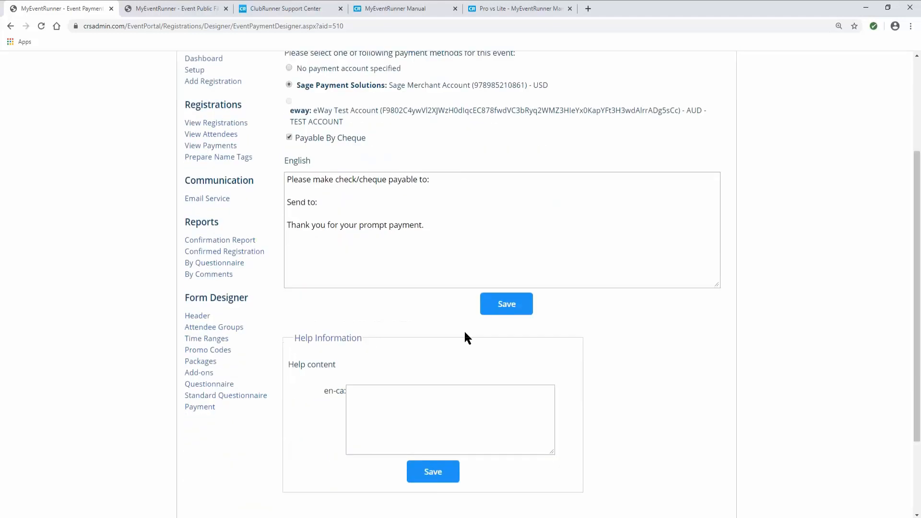
pyautogui.click(498, 313)
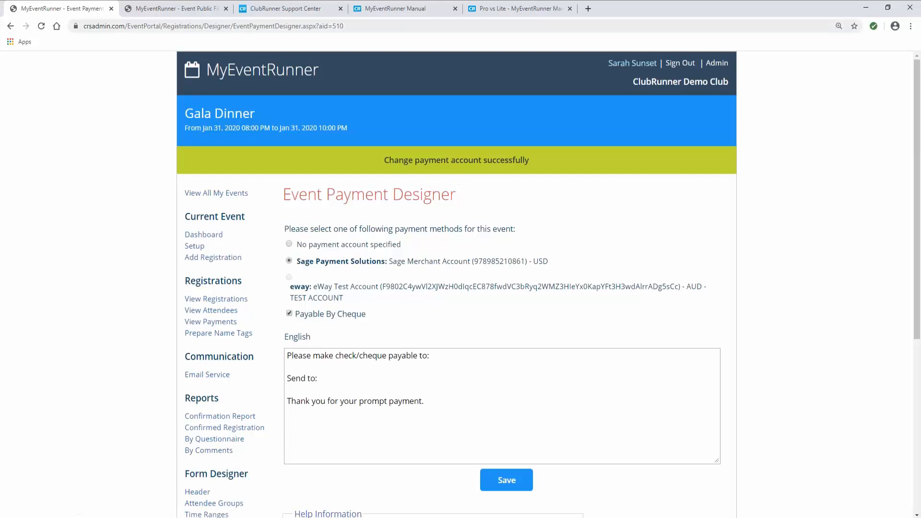
pyautogui.middleClick(169, 8)
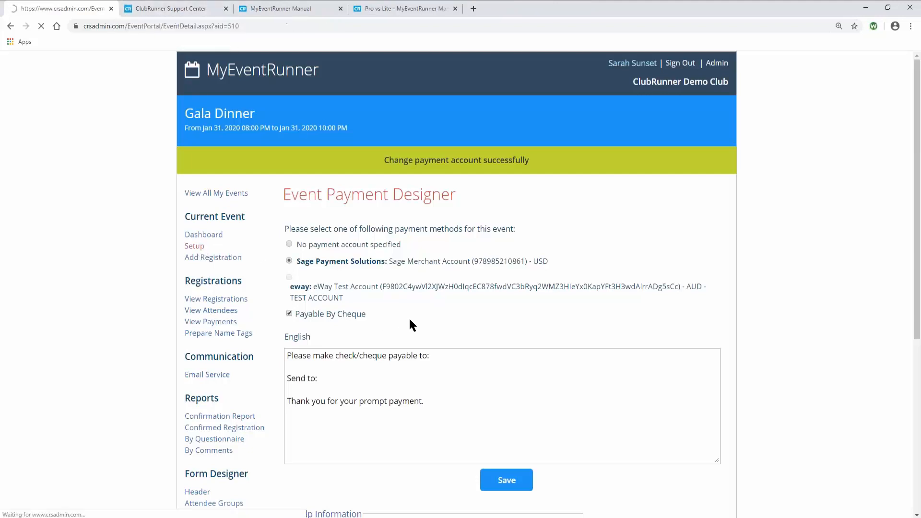
# - Open the public registration form from the event's Public URL link
pyautogui.scroll(-10, 409, 317)
pyautogui.scroll(-8, 402, 357)
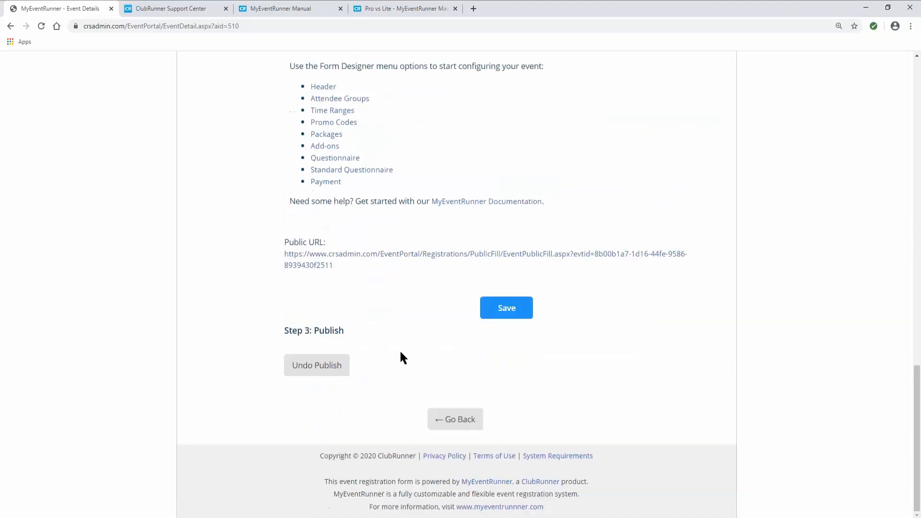
pyautogui.click(320, 261)
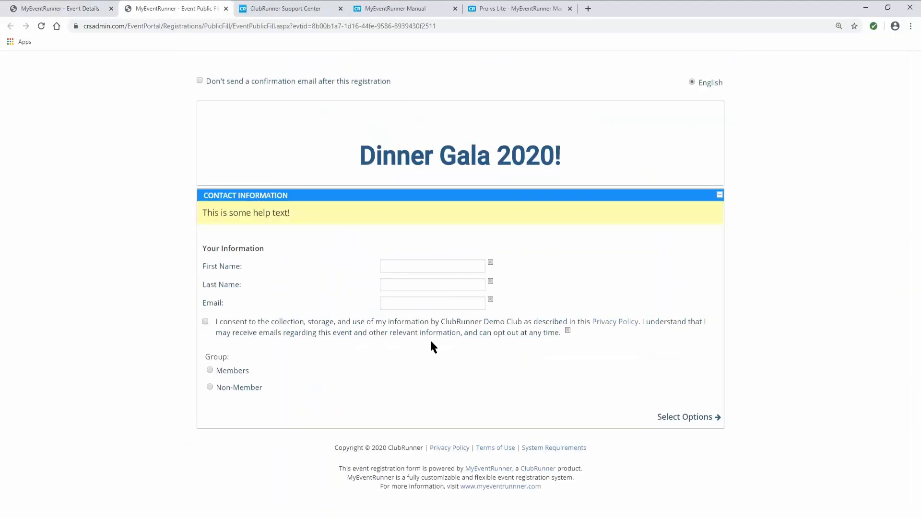
# - Enter the member's name and e-mail address and agree to the consent statement
pyautogui.click(396, 264)
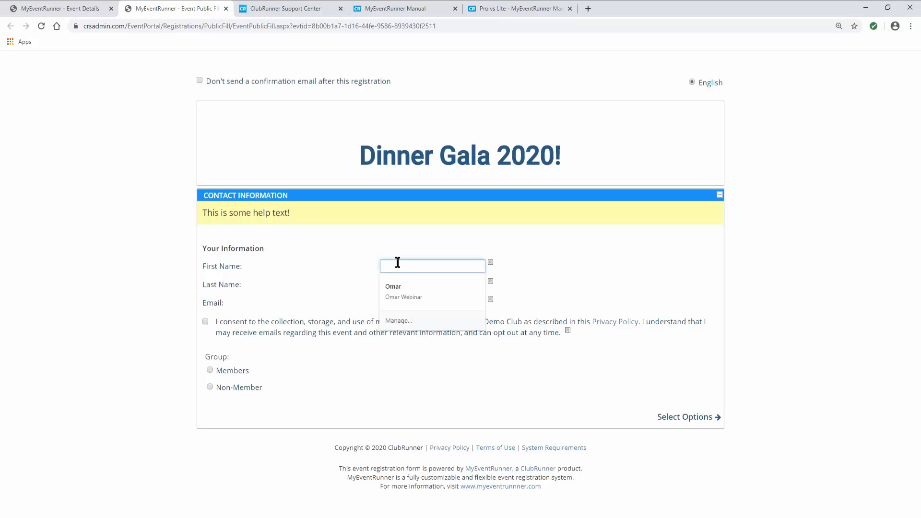
pyautogui.write('Shawn')
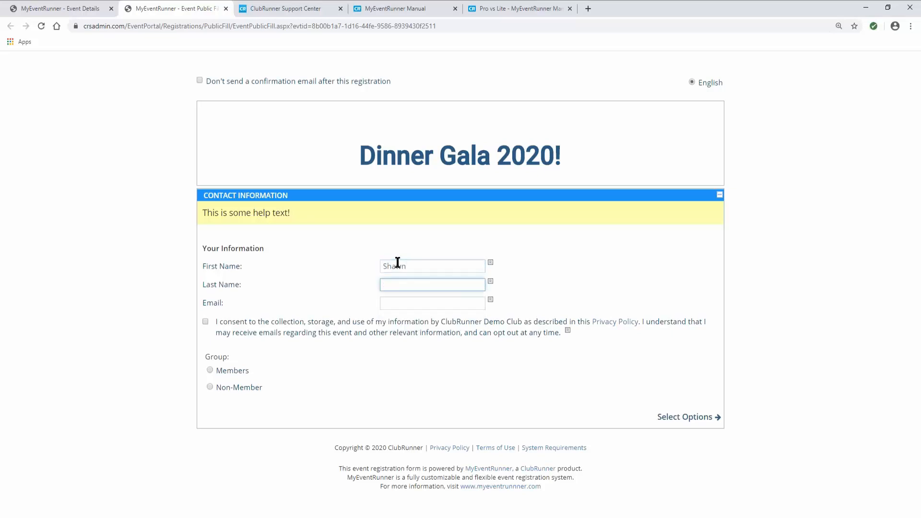
pyautogui.write('ClubRunner')
pyautogui.click(402, 300)
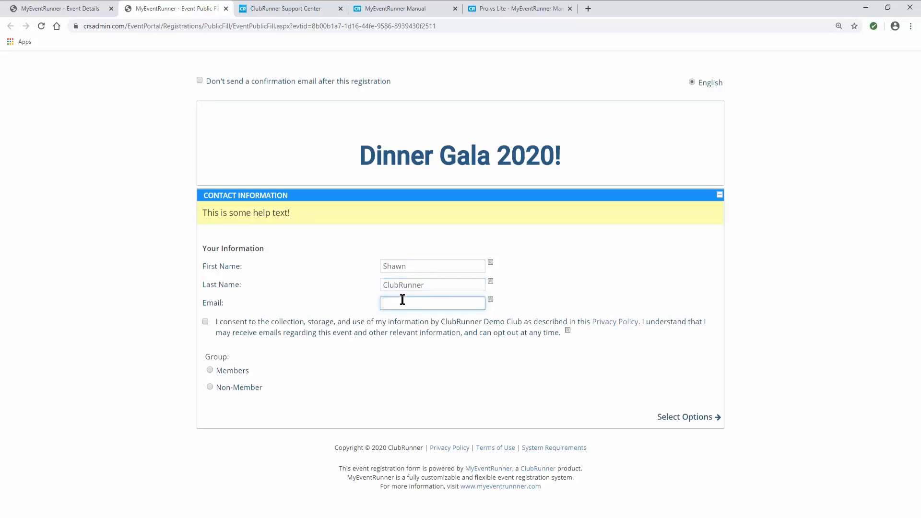
pyautogui.click(205, 322)
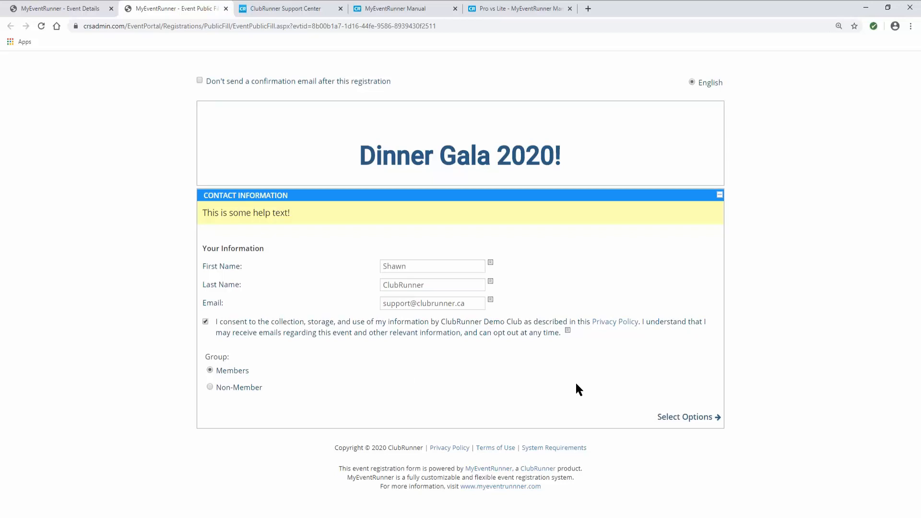
# - Go to the event options and choose the $75.00 Individual package
pyautogui.click(684, 417)
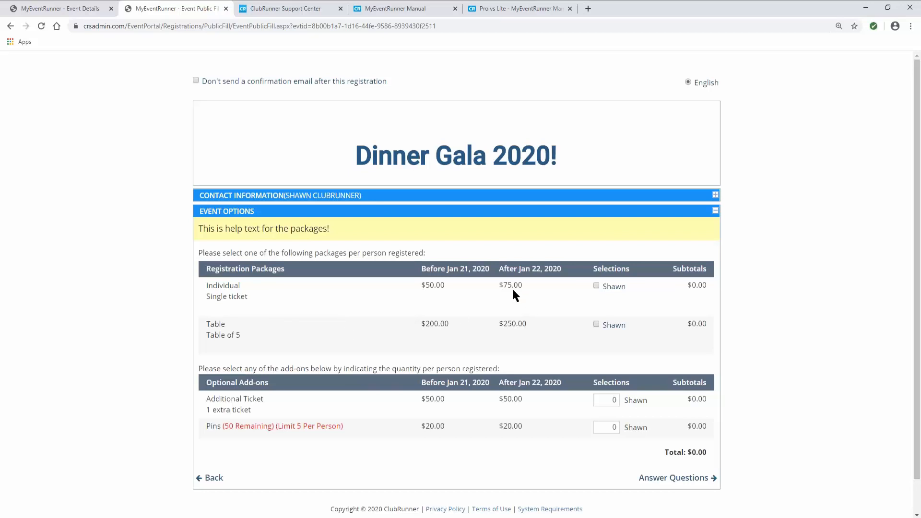
pyautogui.moveTo(506, 287); pyautogui.dragTo(522, 294)
pyautogui.moveTo(522, 285); pyautogui.dragTo(505, 286)
pyautogui.click(505, 290)
pyautogui.click(213, 477)
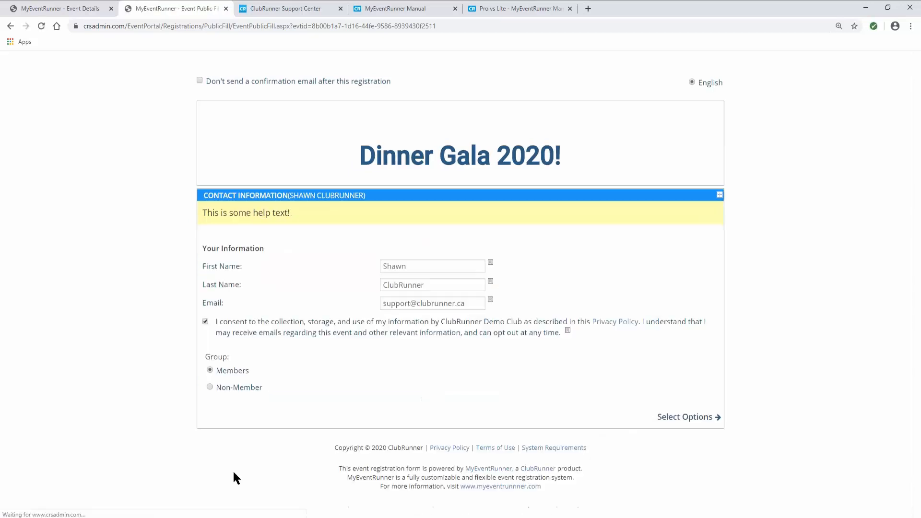
pyautogui.click(666, 417)
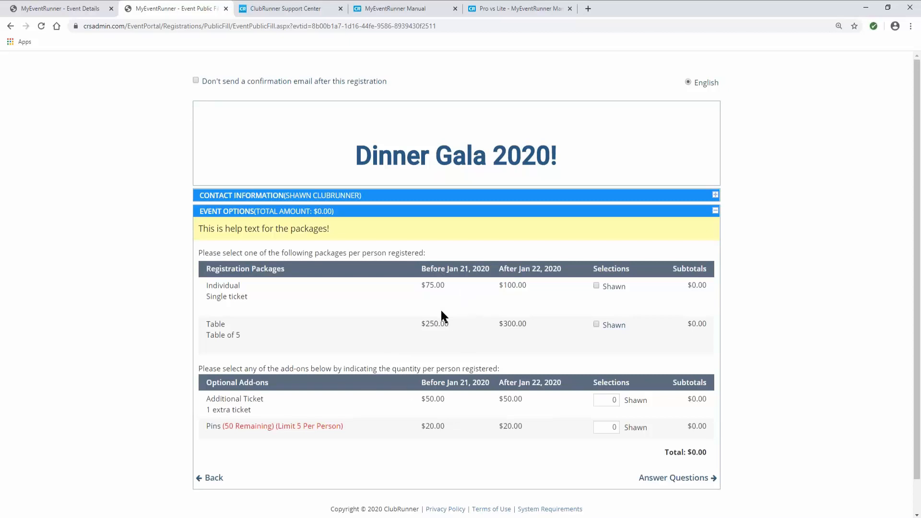
pyautogui.click(596, 286)
# - Set Additional Ticket to 1, making the total $125.00
pyautogui.moveTo(607, 401); pyautogui.dragTo(624, 401)
pyautogui.write('1')
pyautogui.click(738, 401)
pyautogui.moveTo(688, 400); pyautogui.dragTo(702, 398)
pyautogui.click(721, 402)
pyautogui.moveTo(687, 451); pyautogui.dragTo(721, 453)
pyautogui.click(732, 445)
# - Try 6 Pins, dismiss the over-limit warning, and settle on 2 Pins for $165.00
pyautogui.doubleClick(609, 427)
pyautogui.write('6')
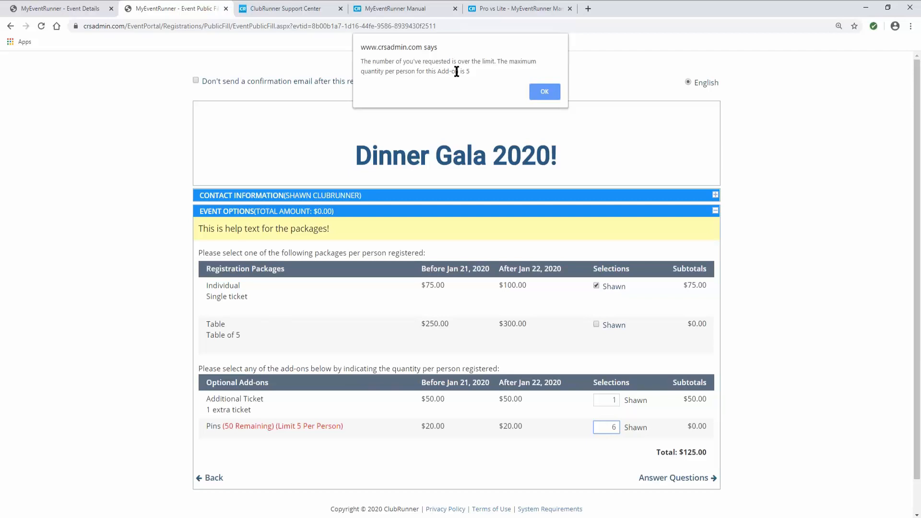
pyautogui.click(544, 91)
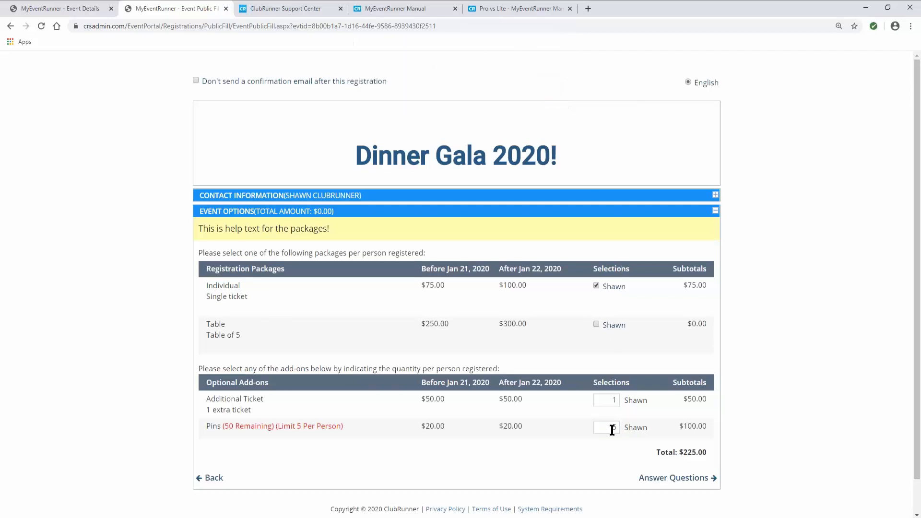
pyautogui.moveTo(612, 429); pyautogui.dragTo(631, 427)
pyautogui.click(595, 449)
# - Answer the required main meal question with Chicken and continue to payment selection
pyautogui.click(668, 480)
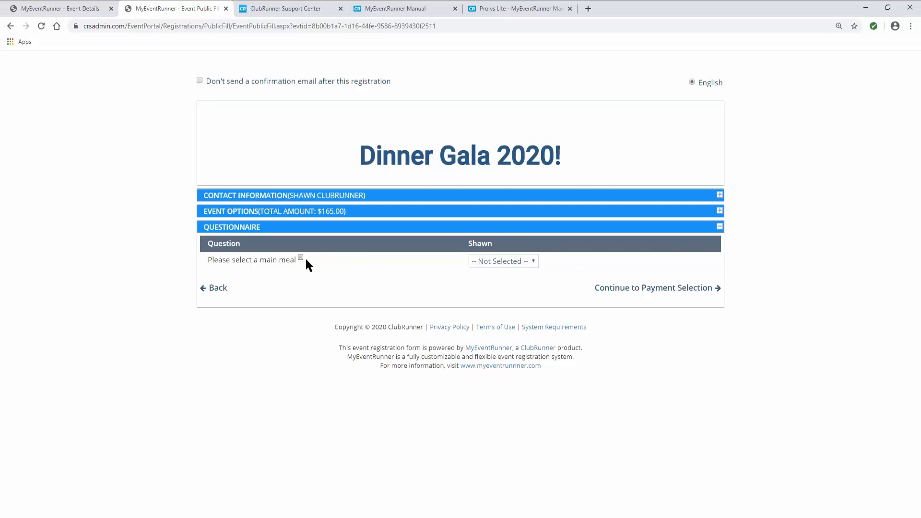
pyautogui.click(646, 295)
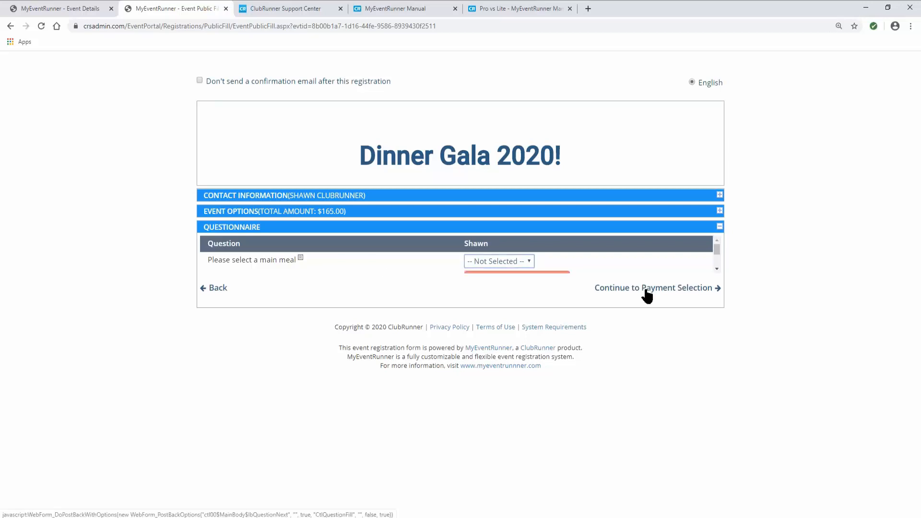
pyautogui.click(716, 270)
pyautogui.click(716, 269)
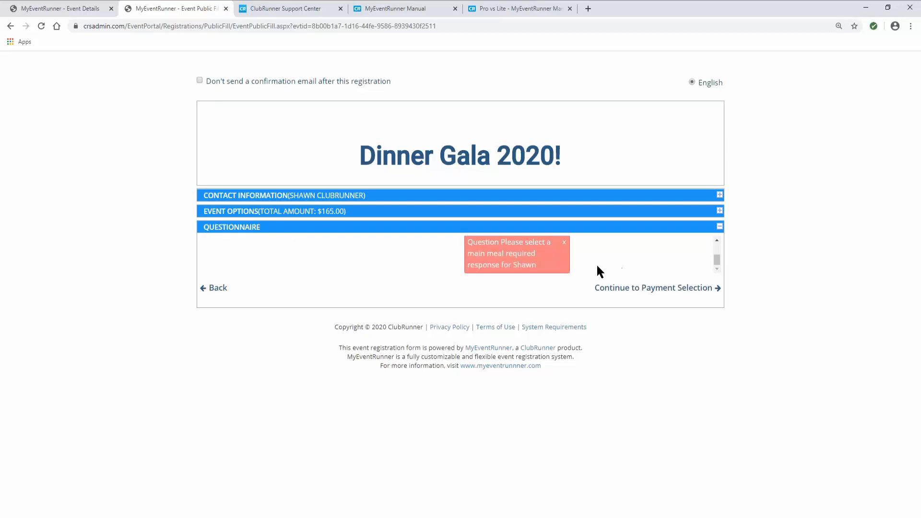
pyautogui.click(717, 240)
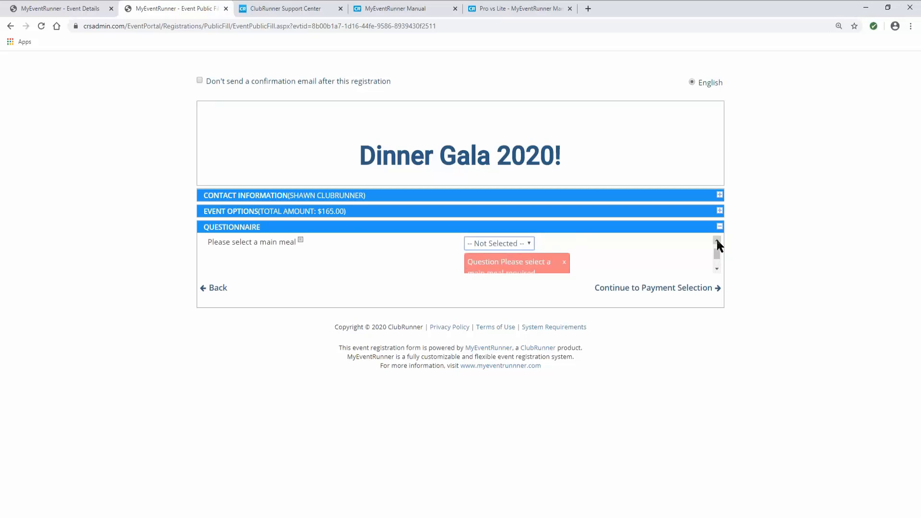
pyautogui.click(716, 239)
pyautogui.click(526, 265)
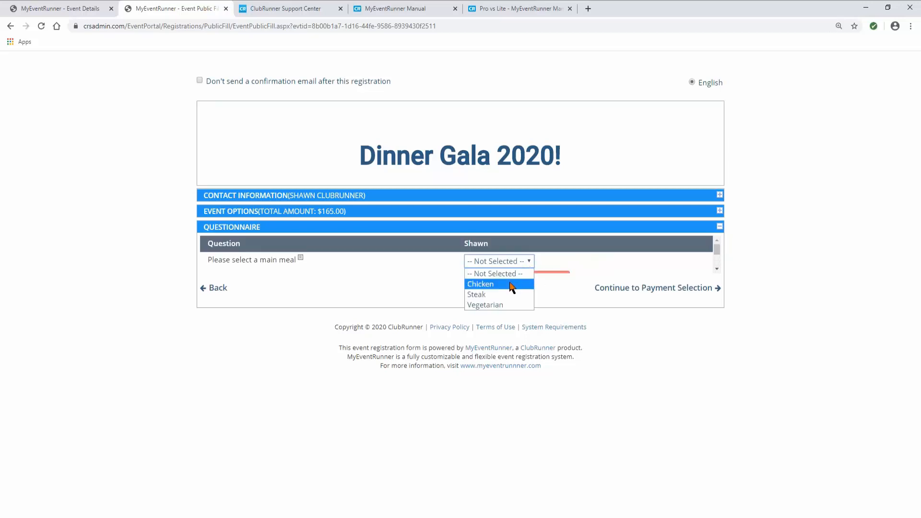
pyautogui.click(509, 283)
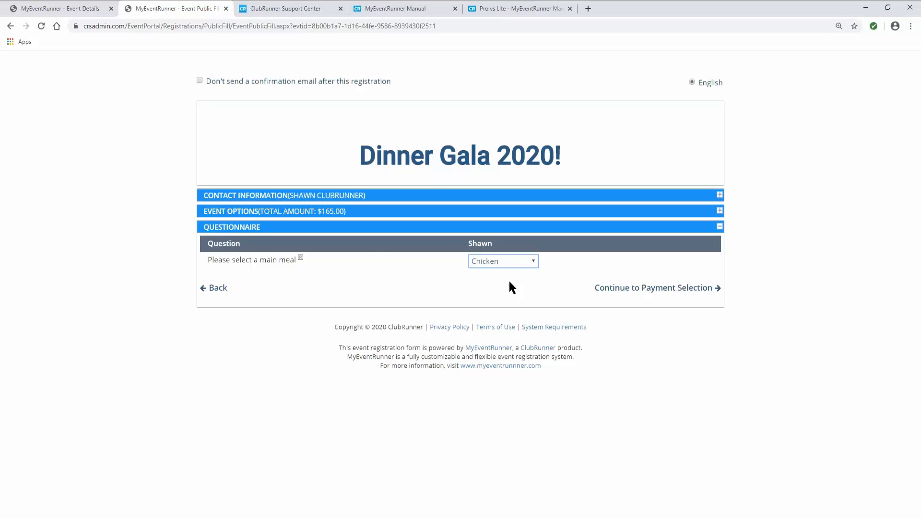
pyautogui.click(620, 290)
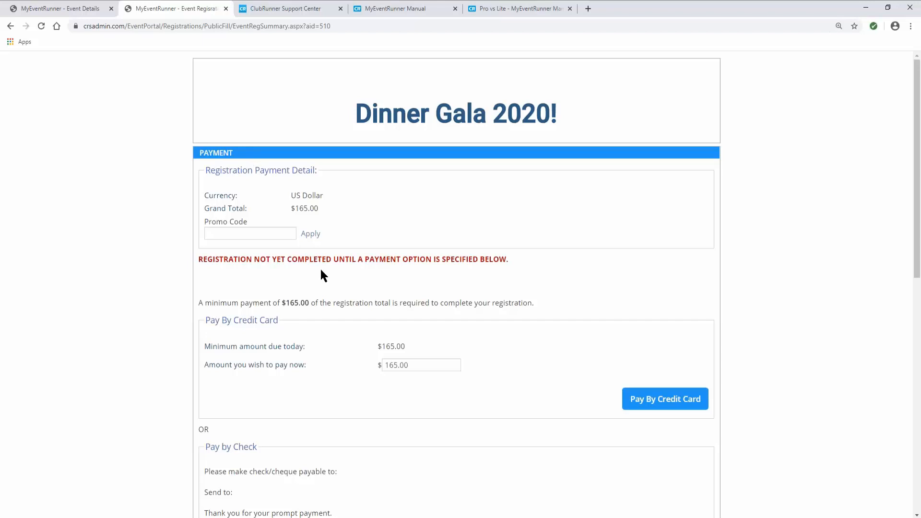
# - Apply promo code NEW and check the reduced $155.00 grand total and applied message
pyautogui.click(222, 234)
pyautogui.write('NEW')
pyautogui.click(307, 234)
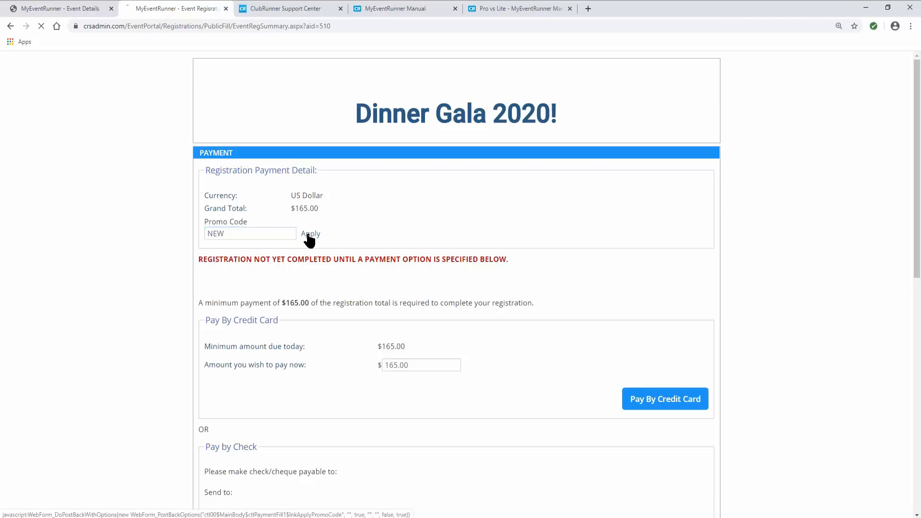
pyautogui.moveTo(301, 210); pyautogui.dragTo(310, 209)
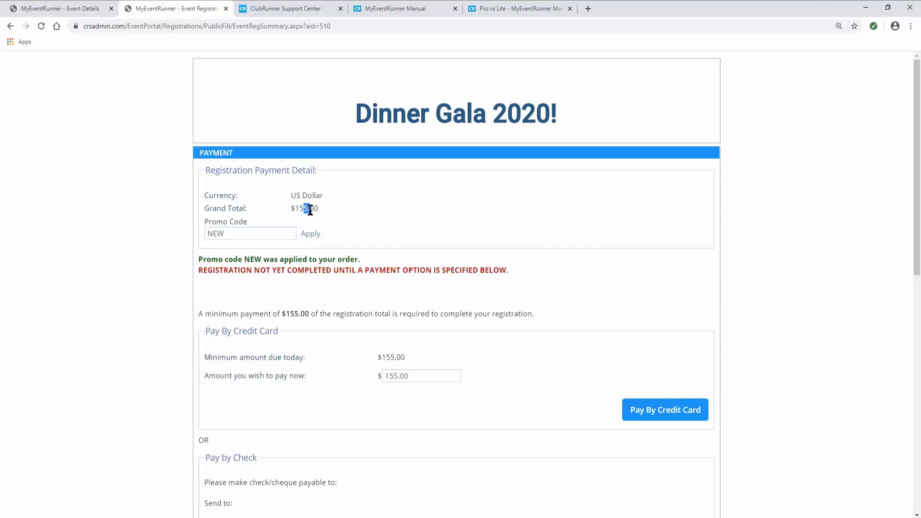
pyautogui.click(320, 207)
pyautogui.moveTo(202, 259); pyautogui.dragTo(364, 259)
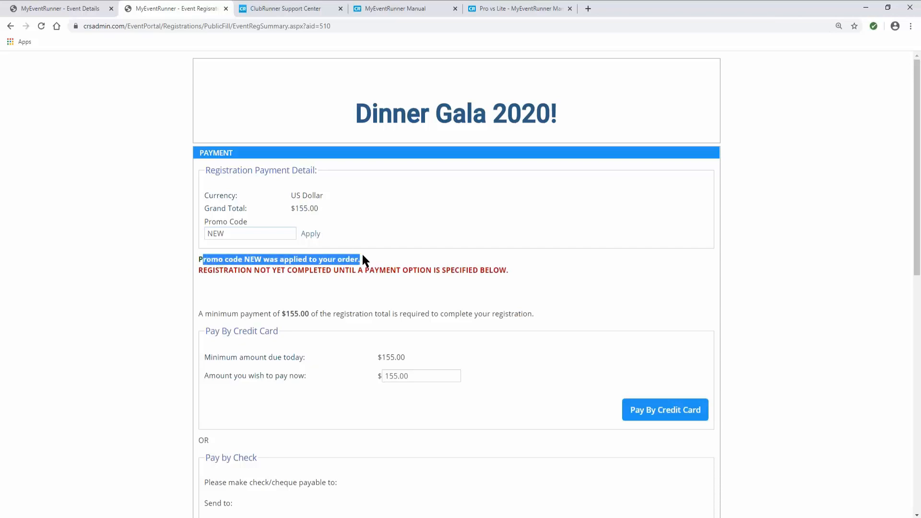
pyautogui.click(355, 261)
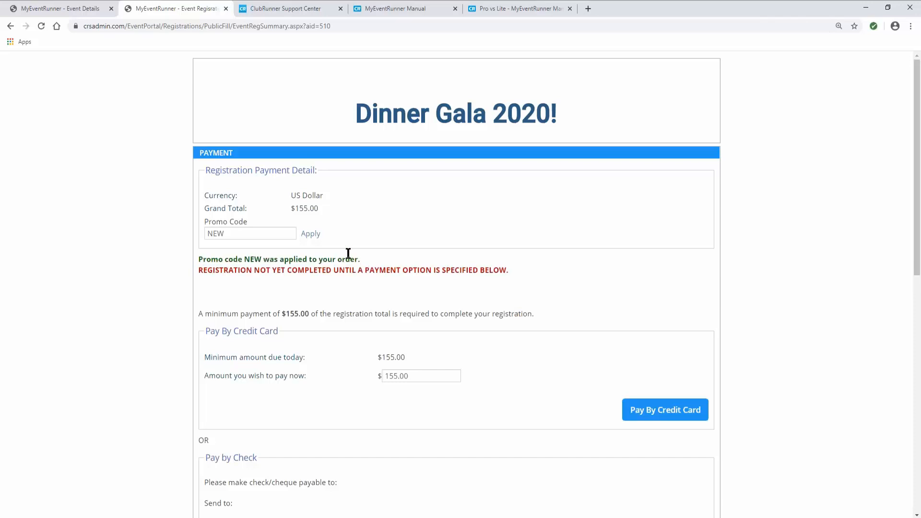
pyautogui.scroll(-3, 311, 292)
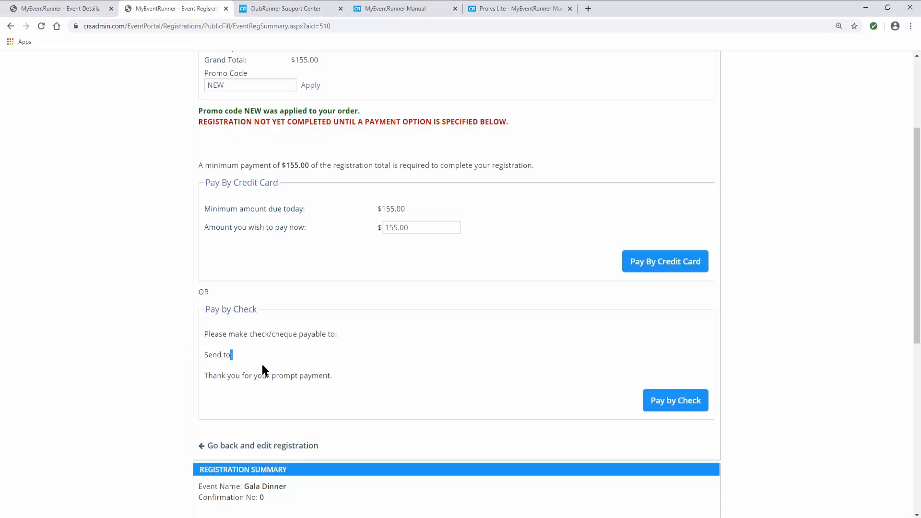
pyautogui.click(265, 372)
# - Back out of the credit card form and select Pay by Check for the $155.00 registration
pyautogui.click(638, 270)
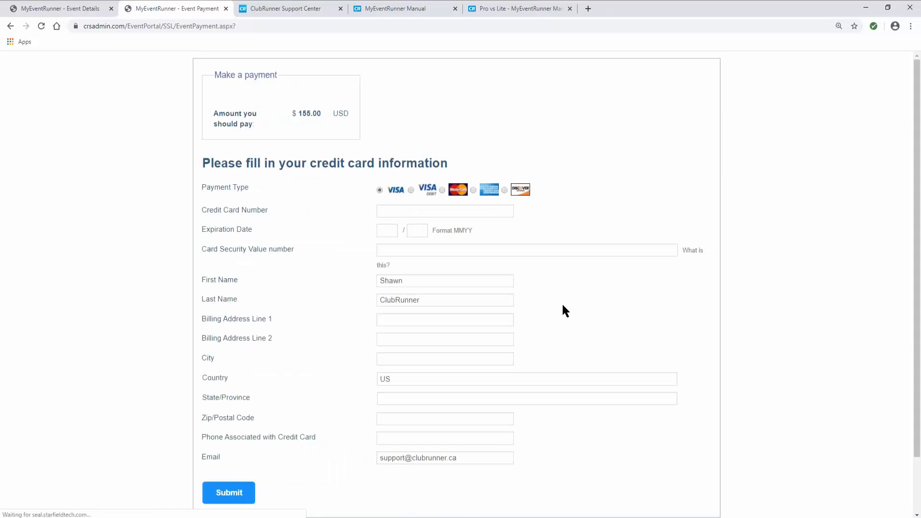
pyautogui.scroll(-2, 404, 277)
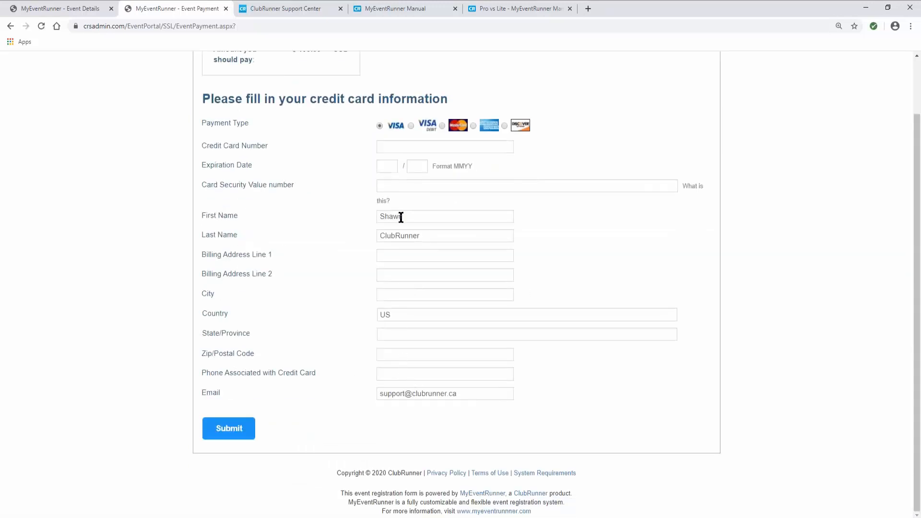
pyautogui.scroll(2, 357, 196)
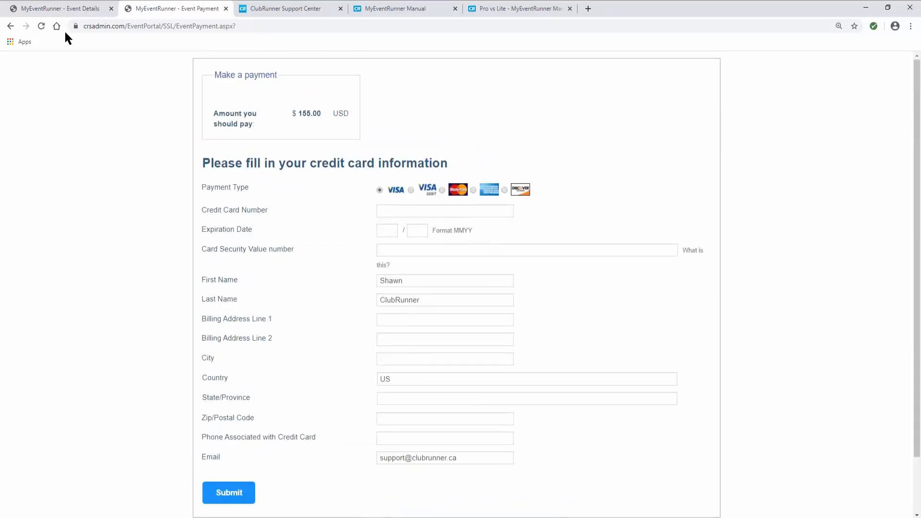
pyautogui.click(10, 26)
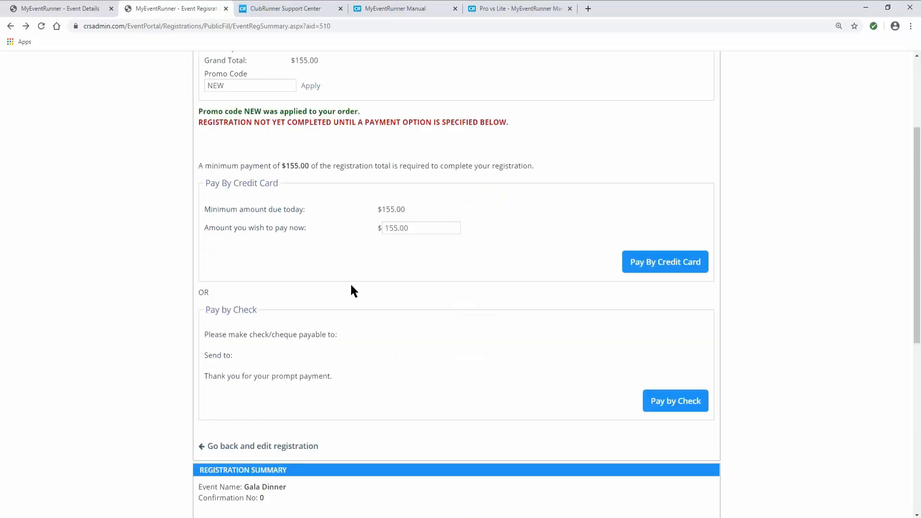
pyautogui.click(668, 408)
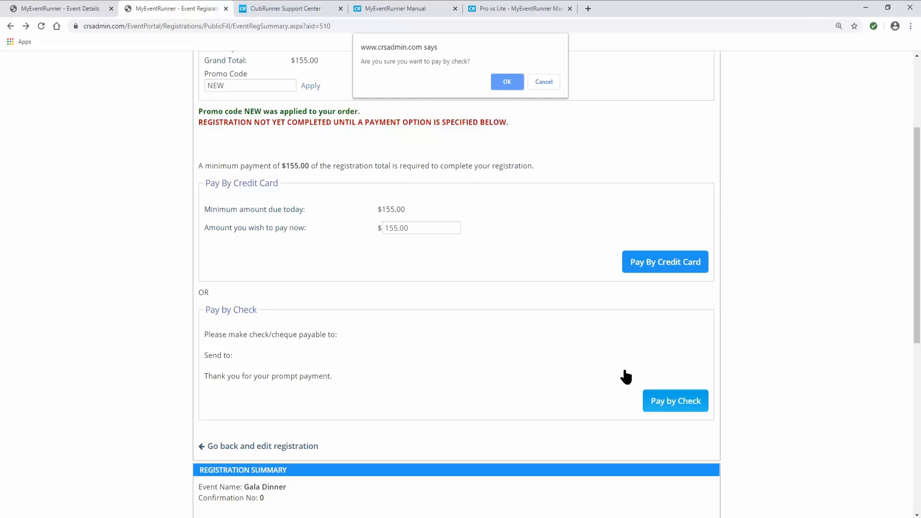
# - Confirm the cheque payment and review the saved registration summary
pyautogui.click(508, 81)
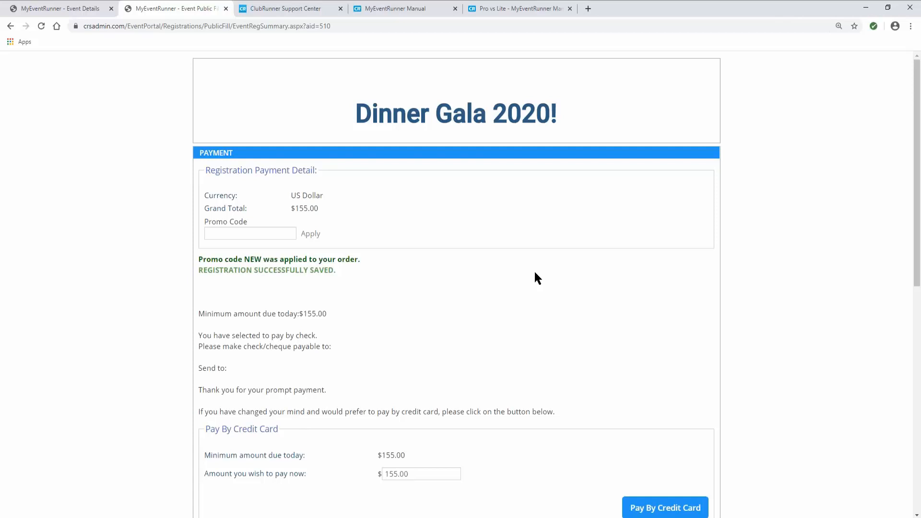
pyautogui.scroll(-3, 534, 272)
pyautogui.scroll(-4, 535, 272)
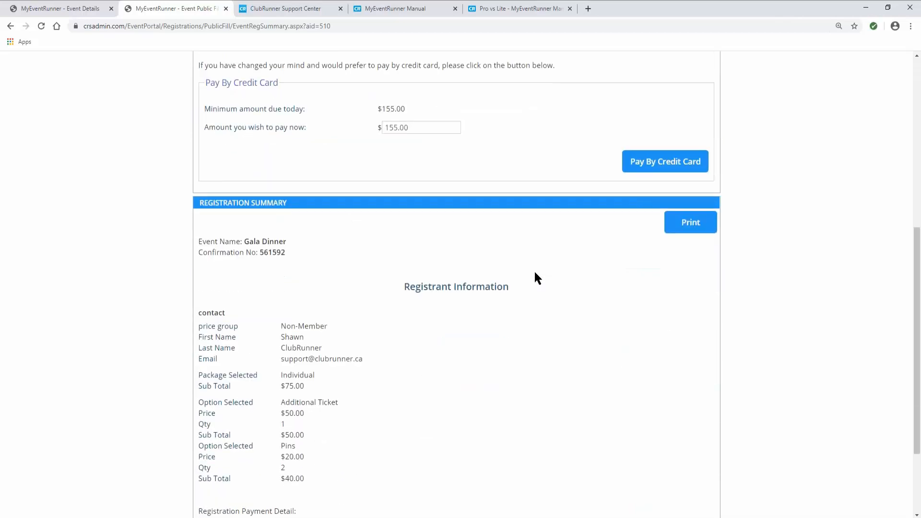
pyautogui.scroll(-2, 534, 273)
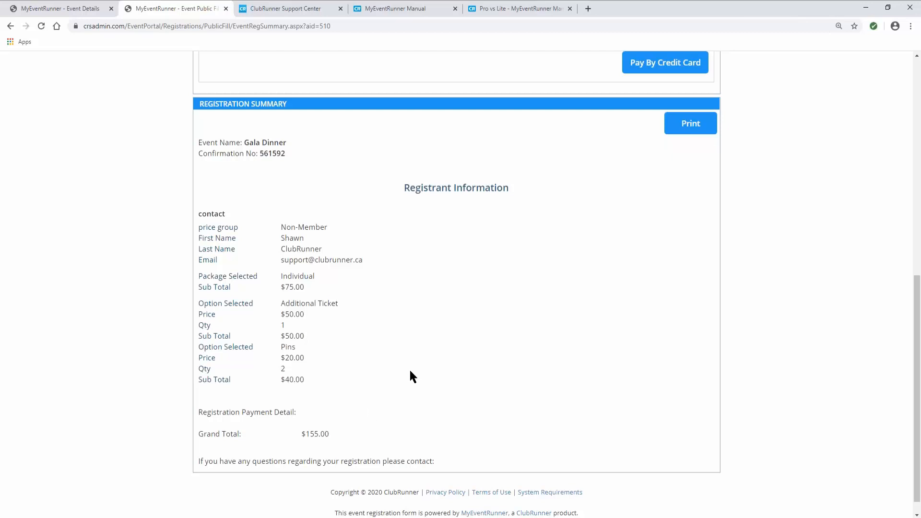
pyautogui.scroll(1, 410, 372)
pyautogui.scroll(1, 410, 368)
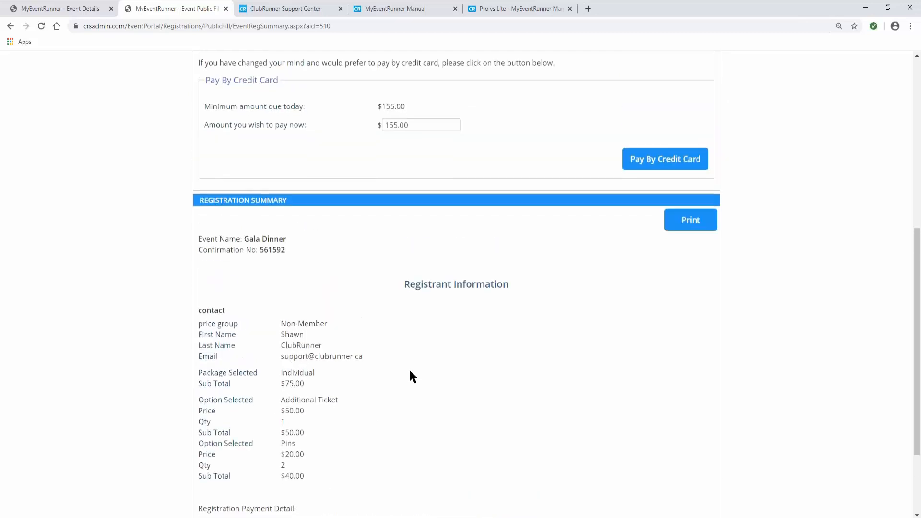
pyautogui.moveTo(293, 358); pyautogui.dragTo(351, 358)
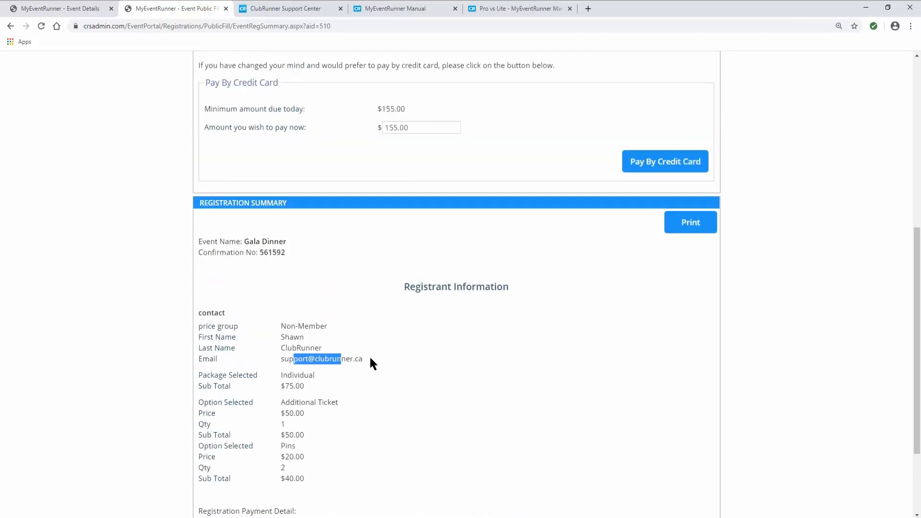
pyautogui.click(369, 355)
pyautogui.scroll(2, 395, 379)
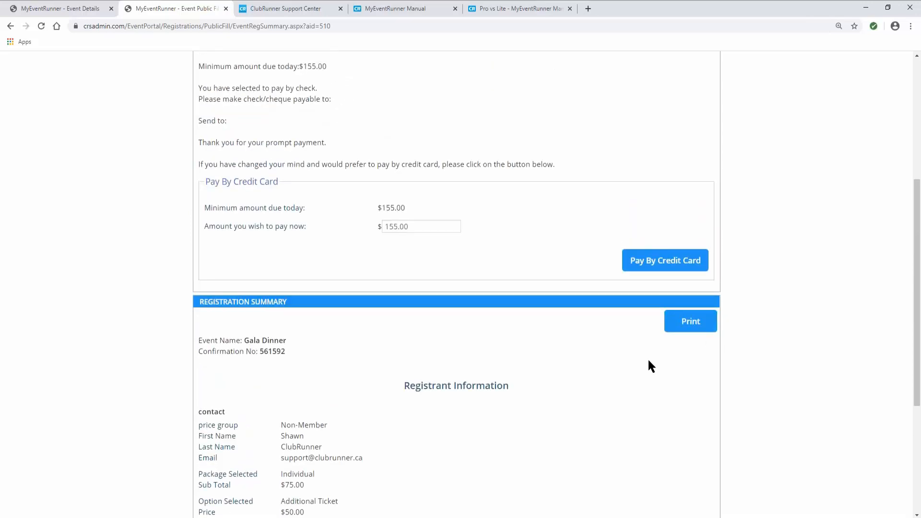
pyautogui.scroll(-4, 630, 367)
pyautogui.scroll(9, 630, 367)
pyautogui.scroll(1, 631, 370)
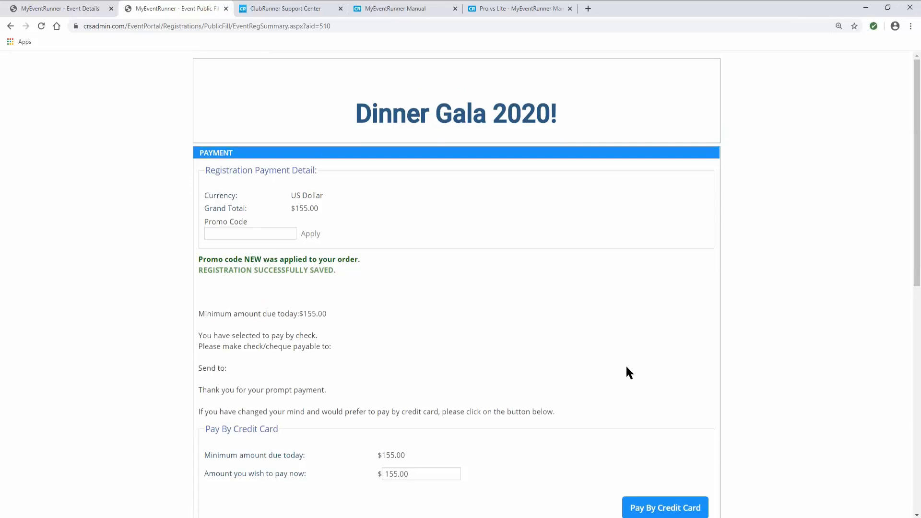
# - Open View Registrations for Gala Dinner and check the 155.00 total and 0.00 payments
pyautogui.click(68, 7)
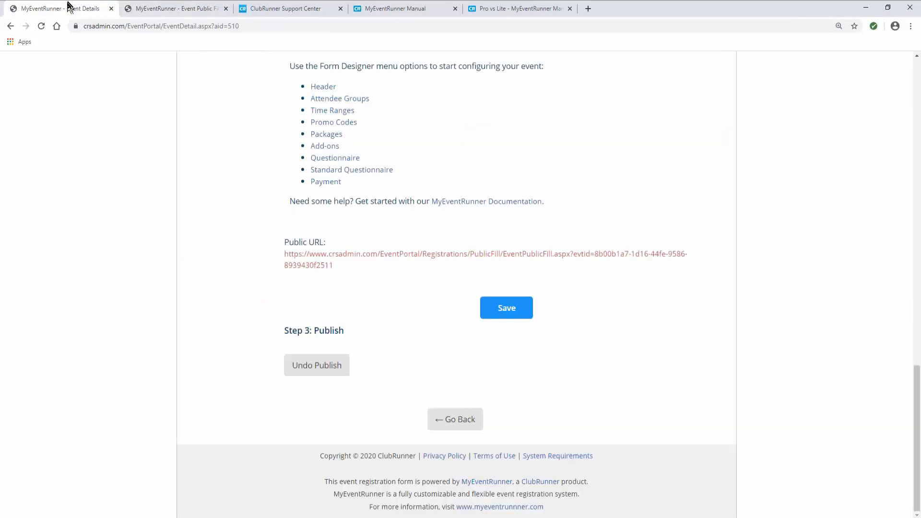
pyautogui.scroll(15, 218, 137)
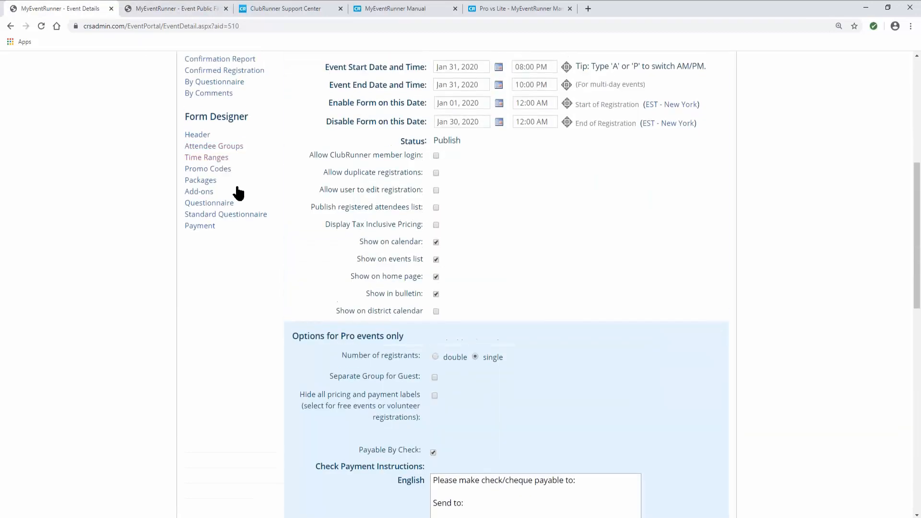
pyautogui.scroll(2, 250, 199)
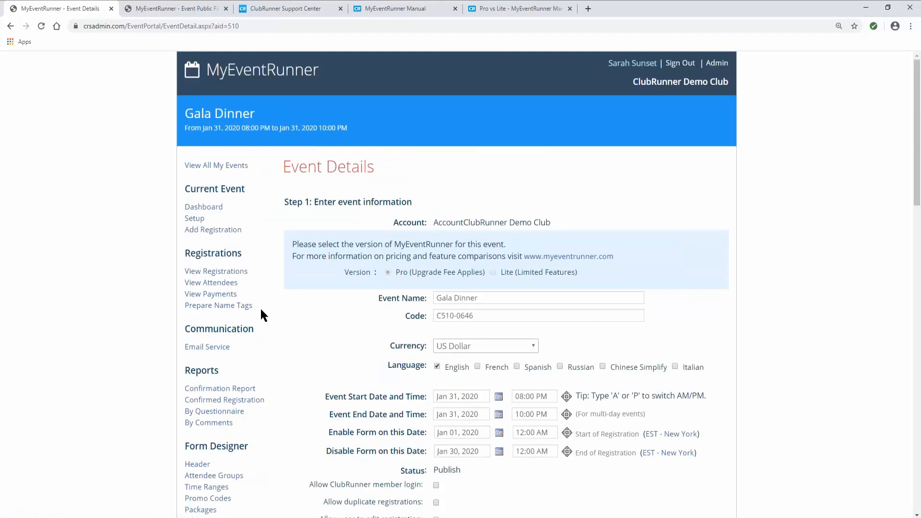
pyautogui.scroll(-1, 267, 329)
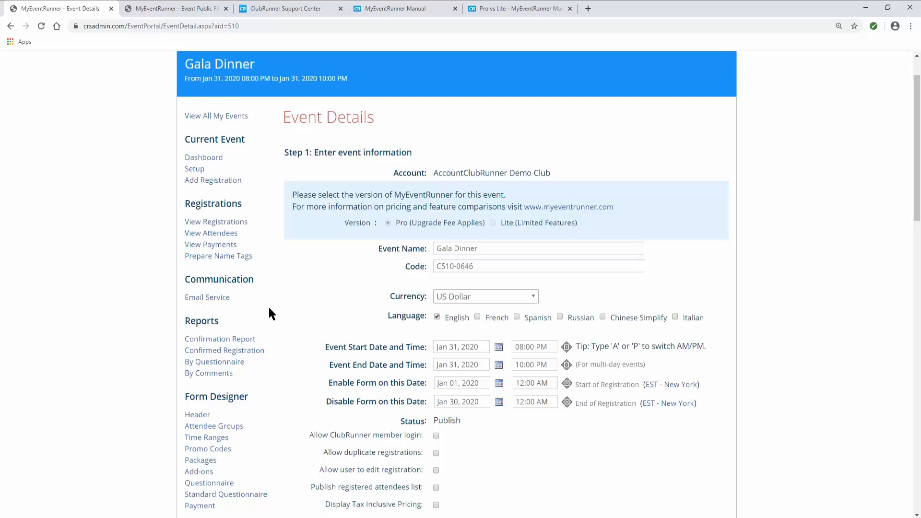
pyautogui.click(227, 224)
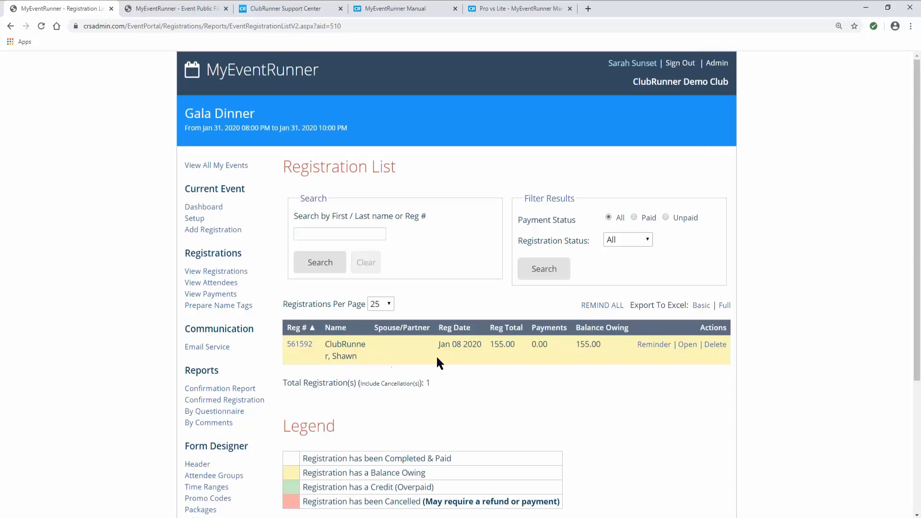
pyautogui.doubleClick(510, 343)
pyautogui.doubleClick(539, 344)
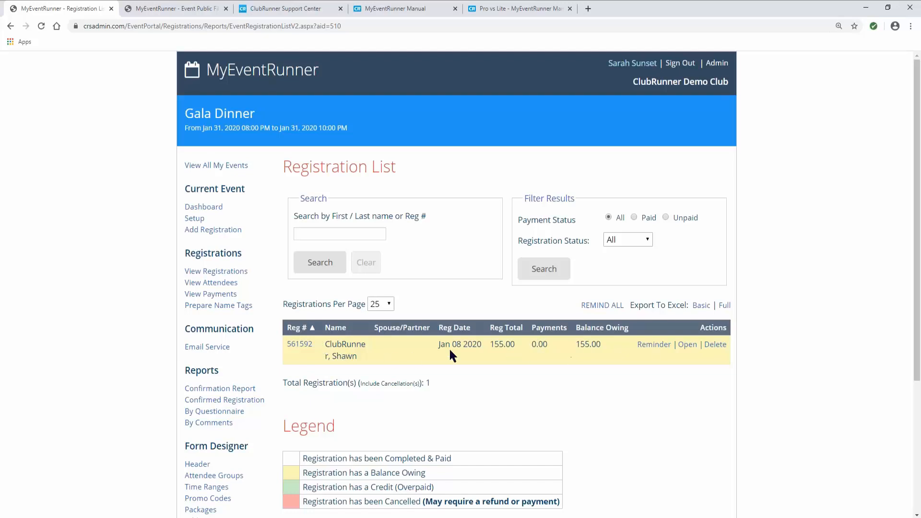
# - Open the registration's details and scroll to Payment History, showing no payments and a 155.00 balance
pyautogui.click(688, 349)
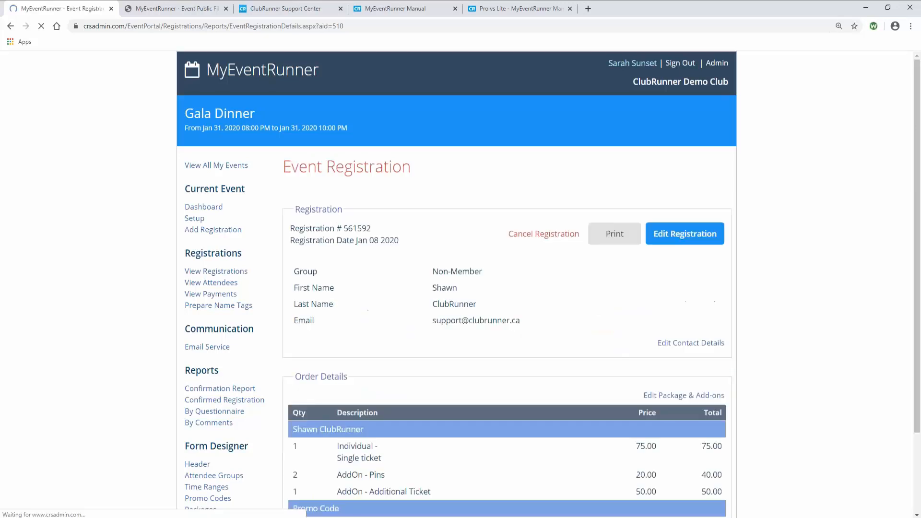
pyautogui.scroll(-2, 456, 284)
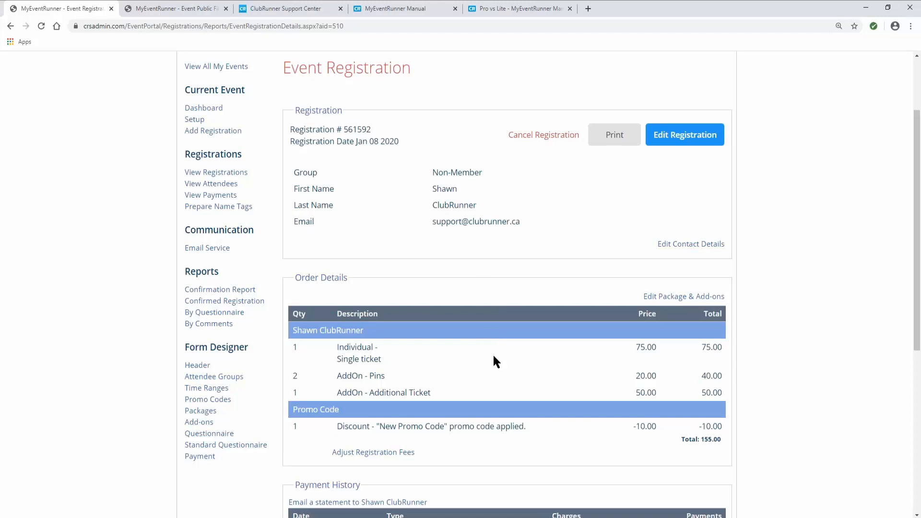
pyautogui.scroll(-1, 442, 417)
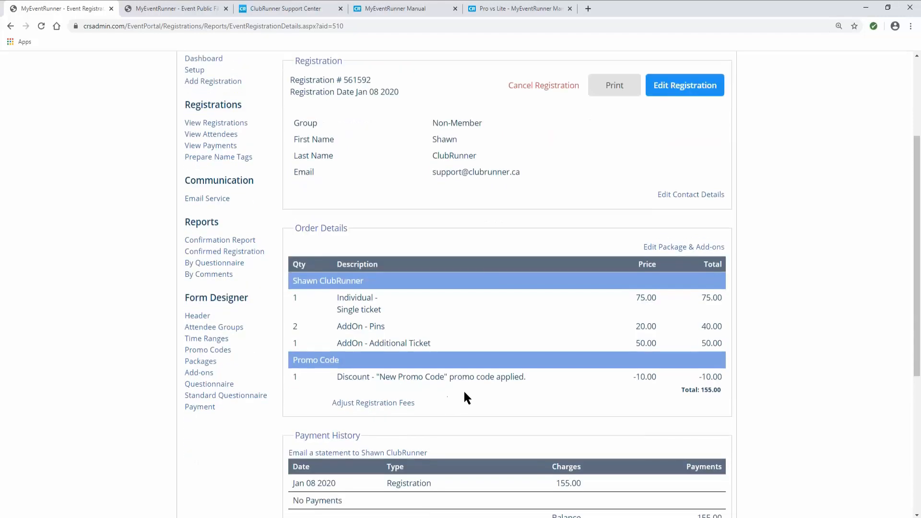
pyautogui.scroll(-2, 466, 396)
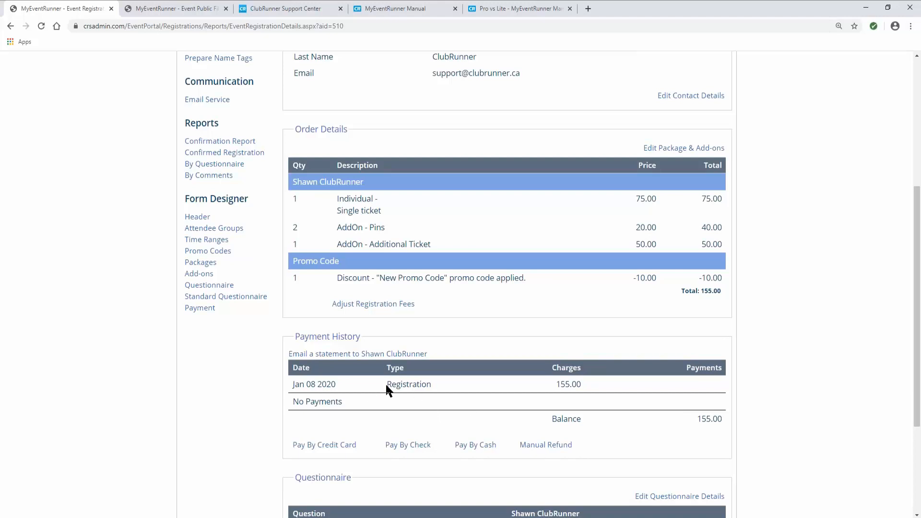
# - Record a 155.00 check payment with reference number 123
pyautogui.click(403, 448)
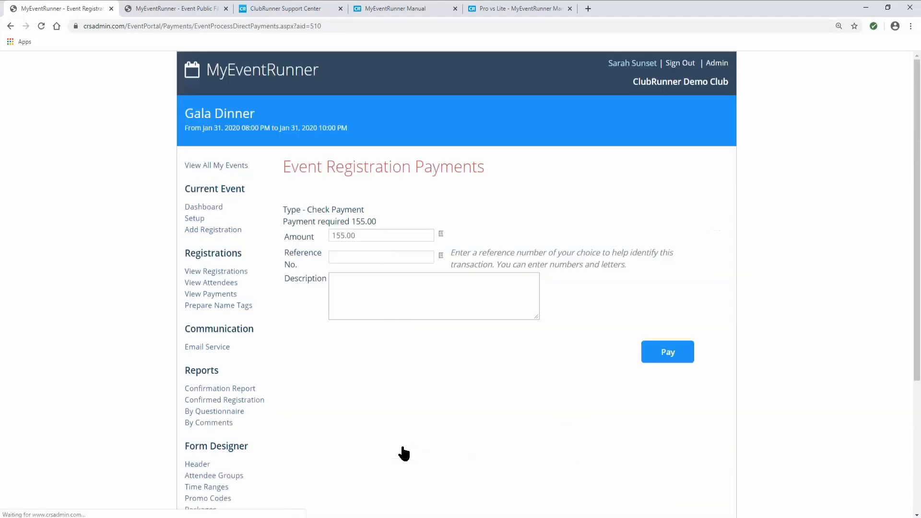
pyautogui.click(346, 255)
pyautogui.write('123')
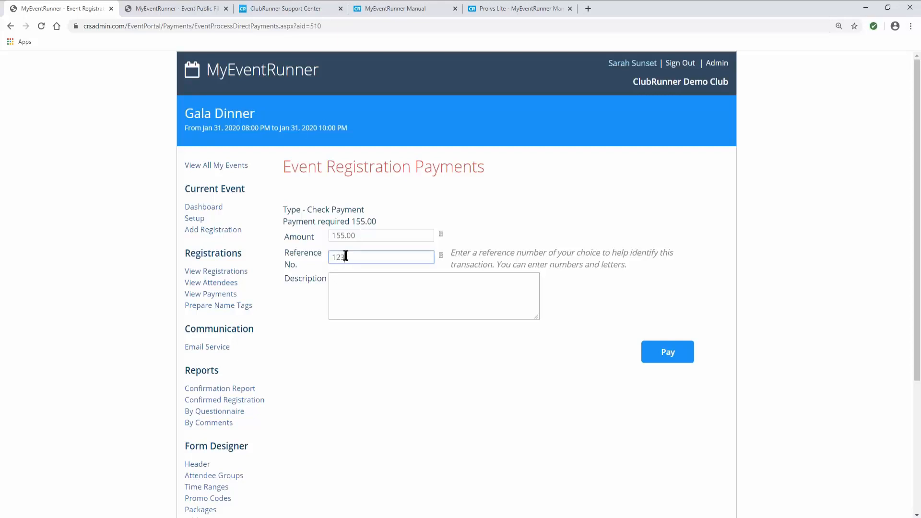
pyautogui.click(355, 290)
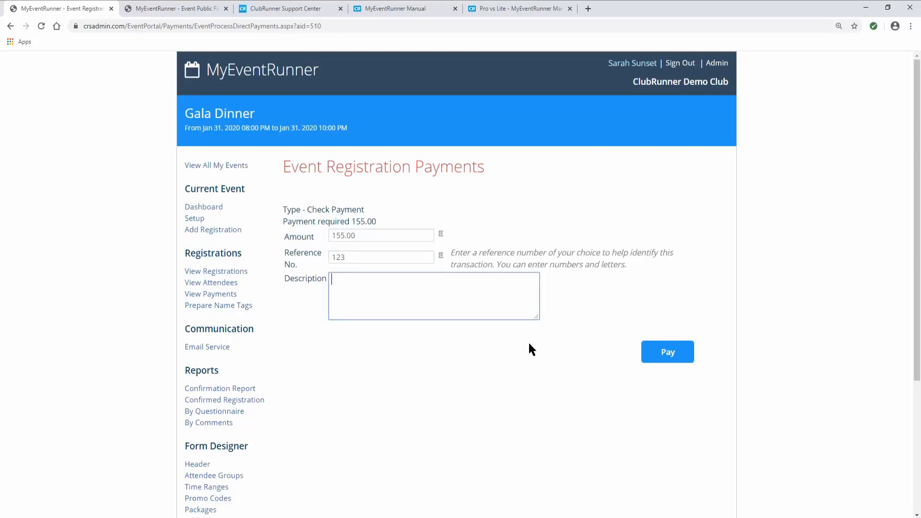
pyautogui.click(658, 356)
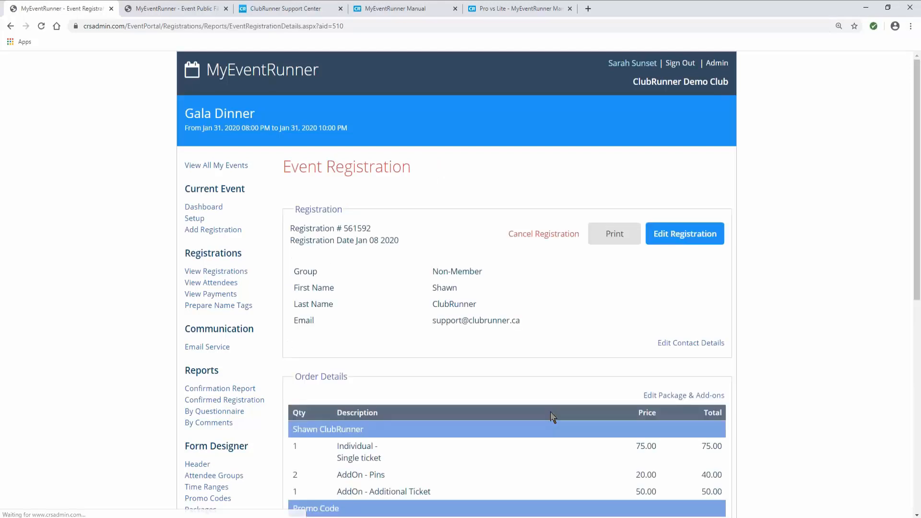
# - Review the payment history showing a 0.00 balance, then return to the registration list
pyautogui.scroll(-2, 550, 415)
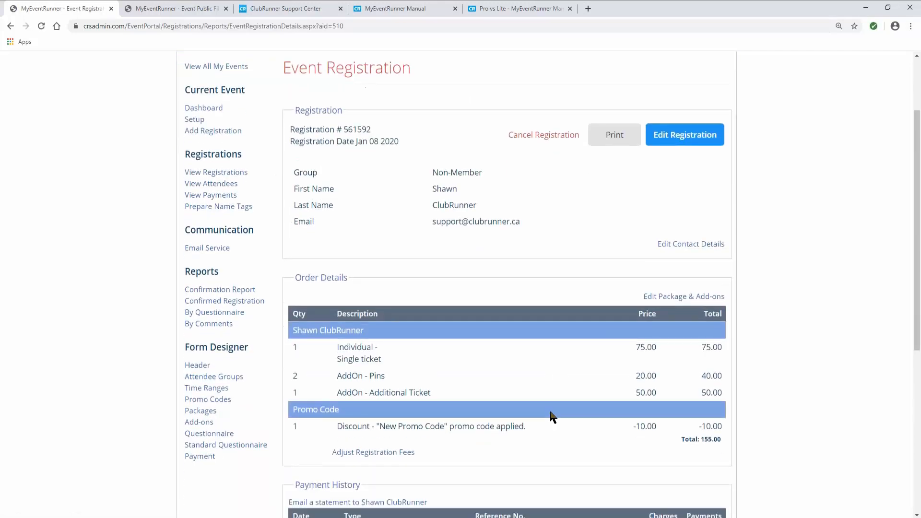
pyautogui.scroll(-3, 552, 418)
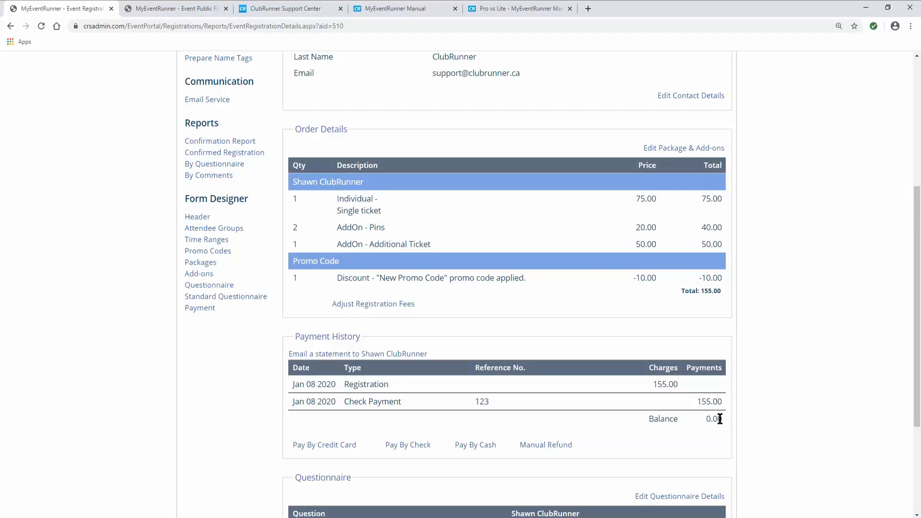
pyautogui.scroll(5, 717, 383)
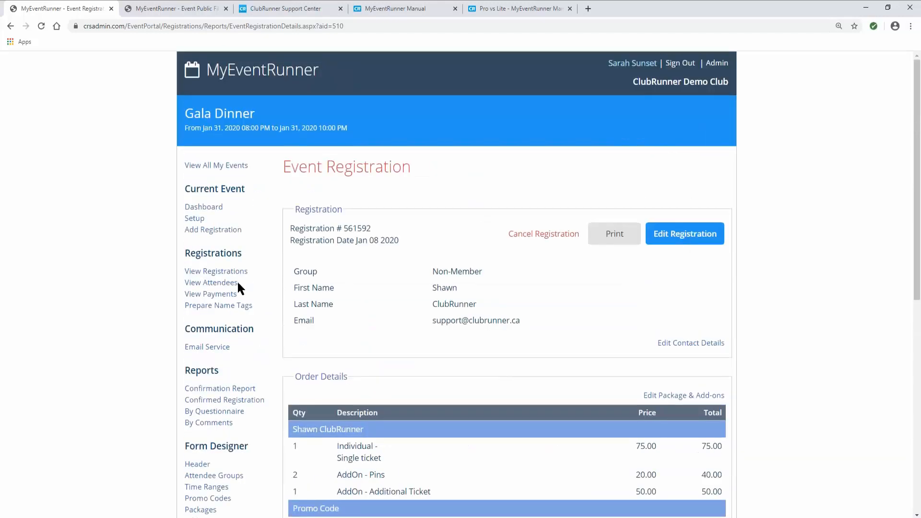
pyautogui.click(229, 274)
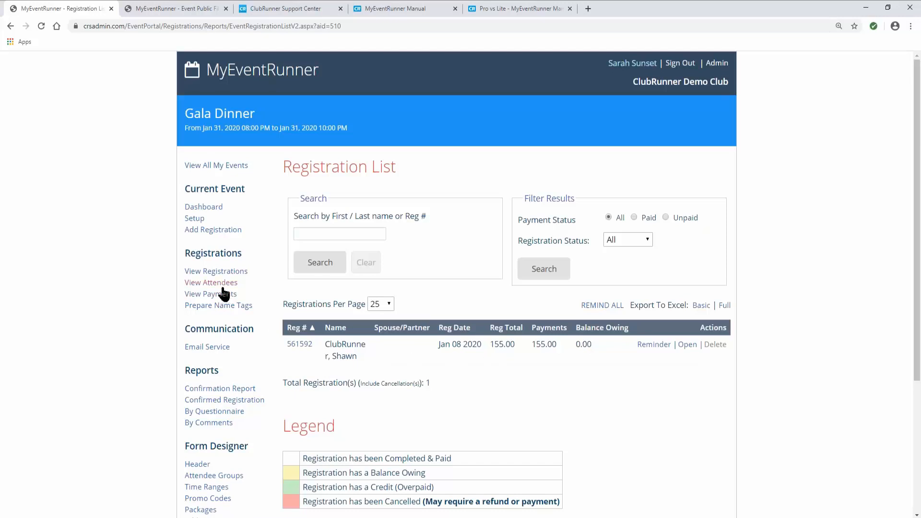
# - View the Gala Dinner attendees report, then the payments report listing the 155.00 check with reference 123
pyautogui.click(192, 286)
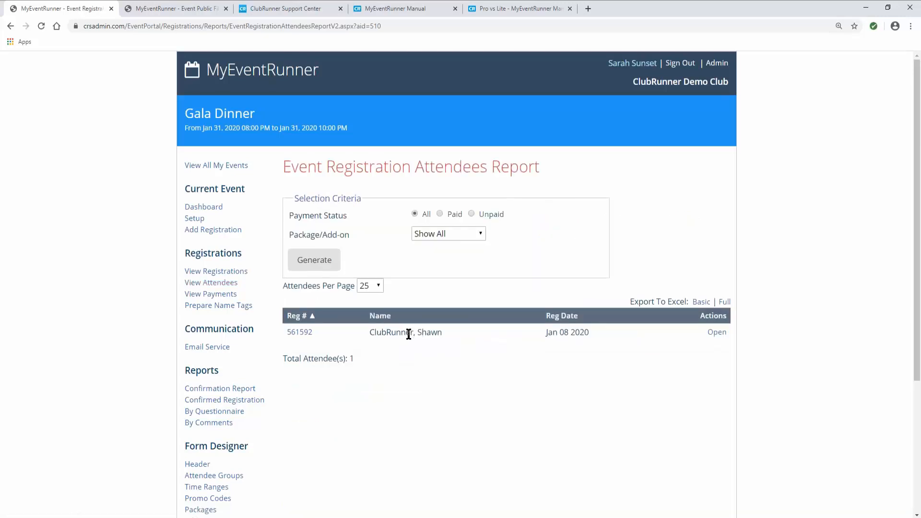
pyautogui.click(205, 294)
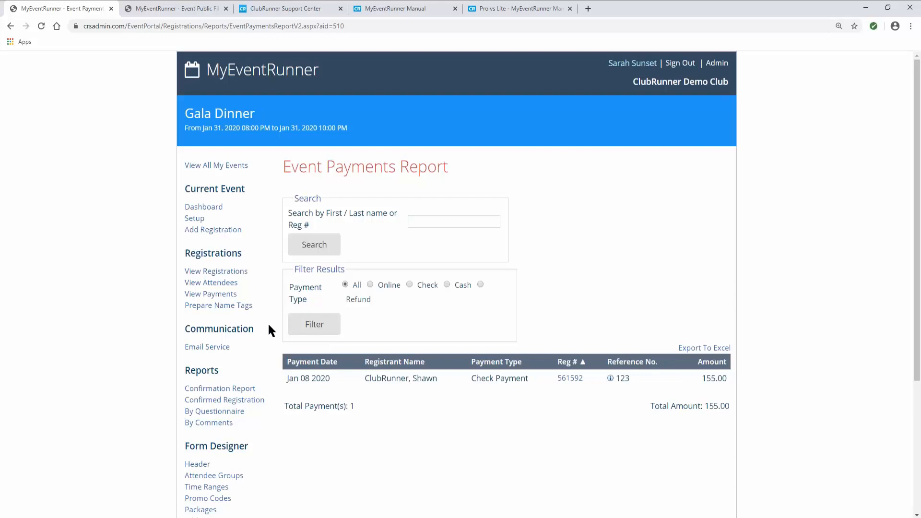
# - Generate Gala Dinner name tags for paid registrations using the Badge Type 05390 template
pyautogui.click(197, 307)
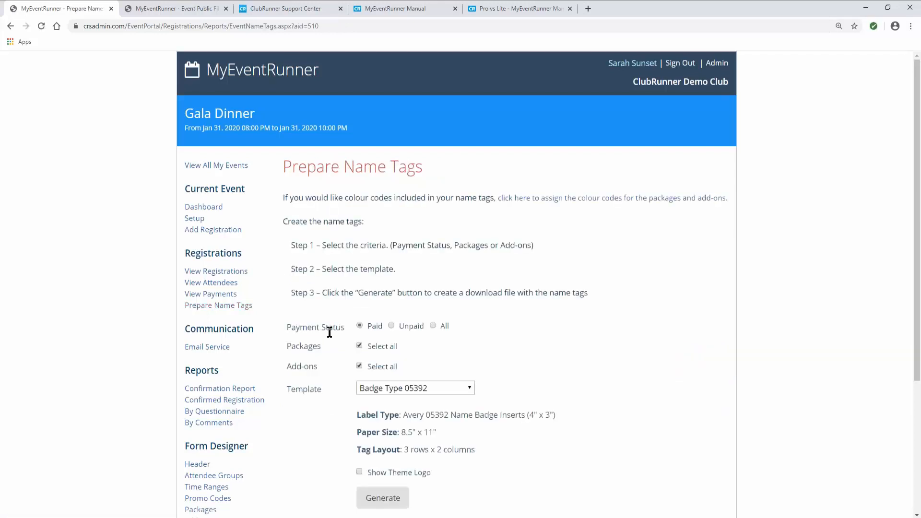
pyautogui.scroll(-1, 349, 360)
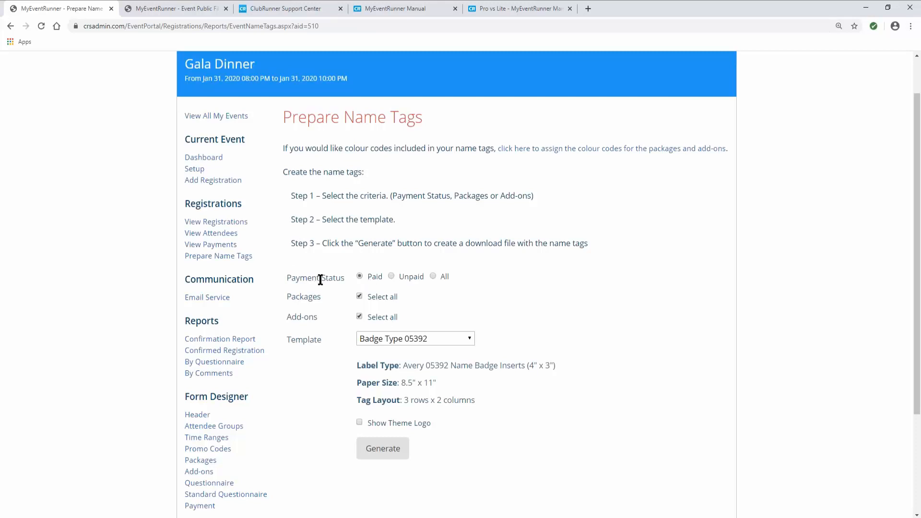
pyautogui.click(397, 338)
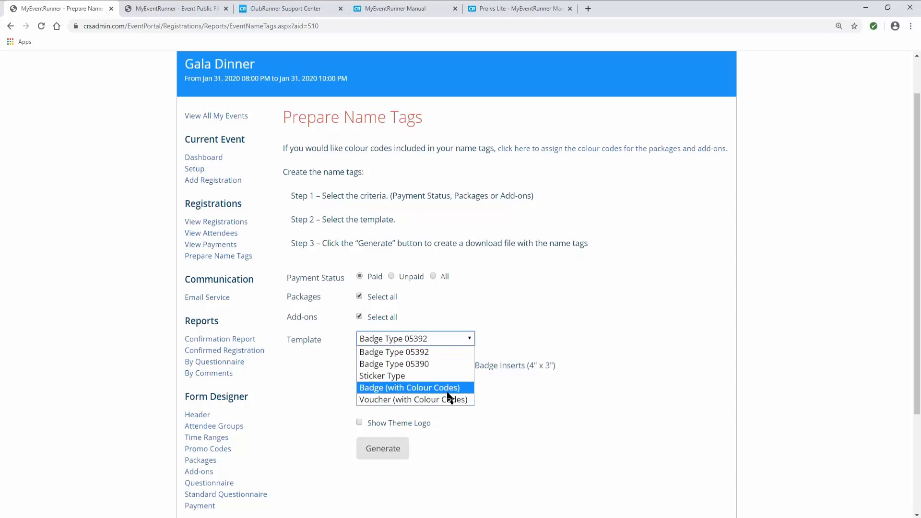
pyautogui.click(441, 365)
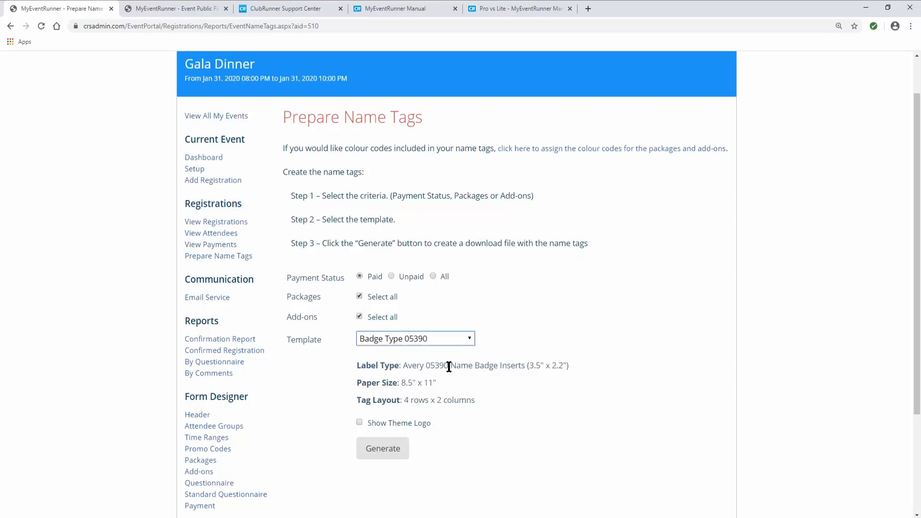
pyautogui.moveTo(407, 366); pyautogui.dragTo(567, 368)
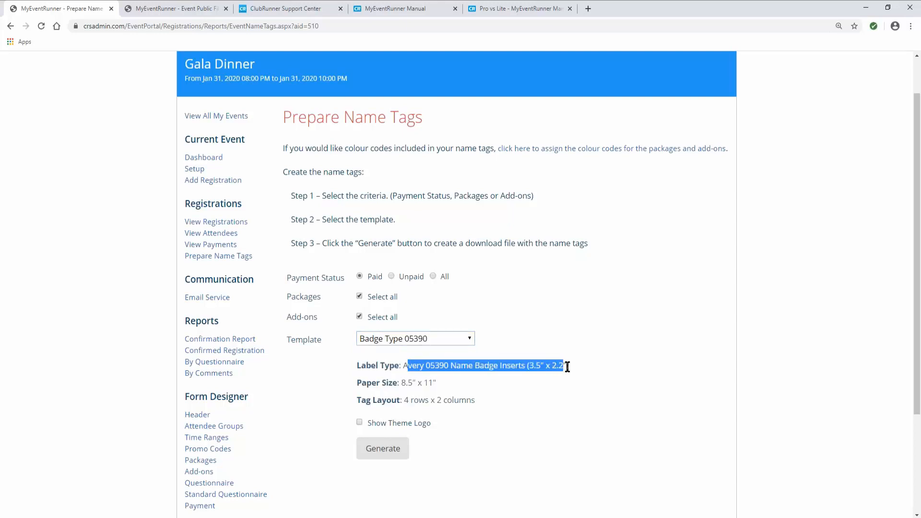
pyautogui.click(566, 368)
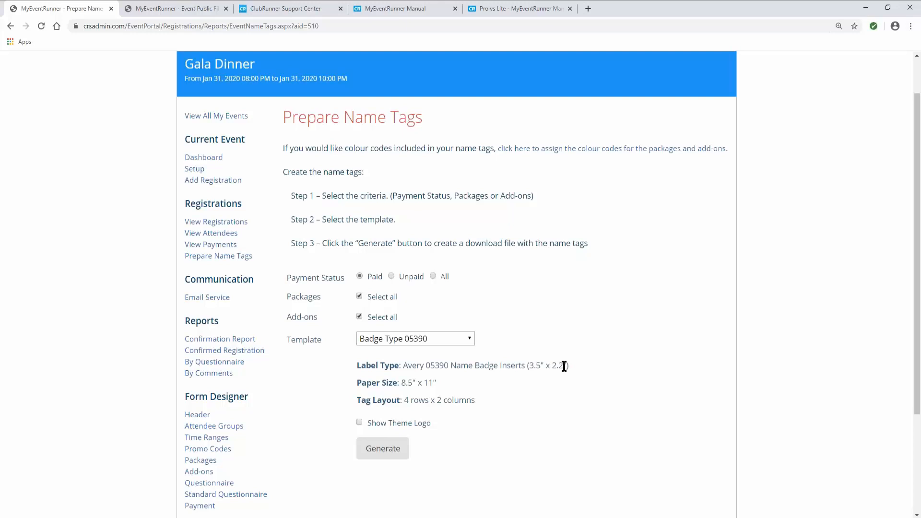
pyautogui.doubleClick(436, 367)
pyautogui.click(464, 360)
pyautogui.click(381, 451)
pyautogui.scroll(1, 296, 394)
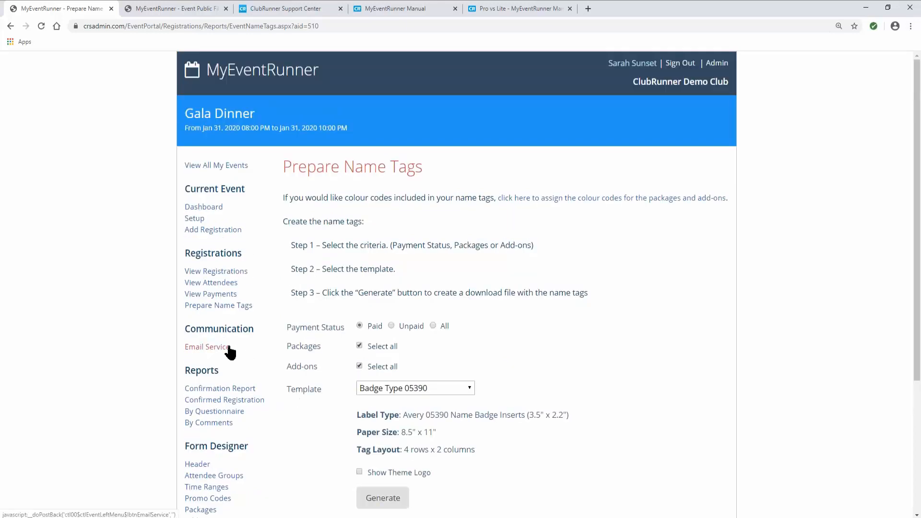
# - Open the event Email Service, attempt a new message, and go back to the empty email list
pyautogui.click(201, 347)
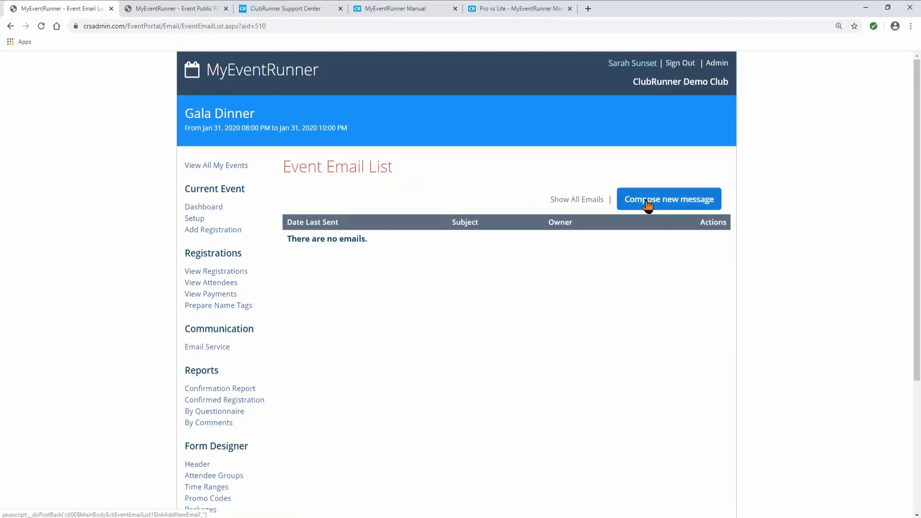
pyautogui.click(648, 205)
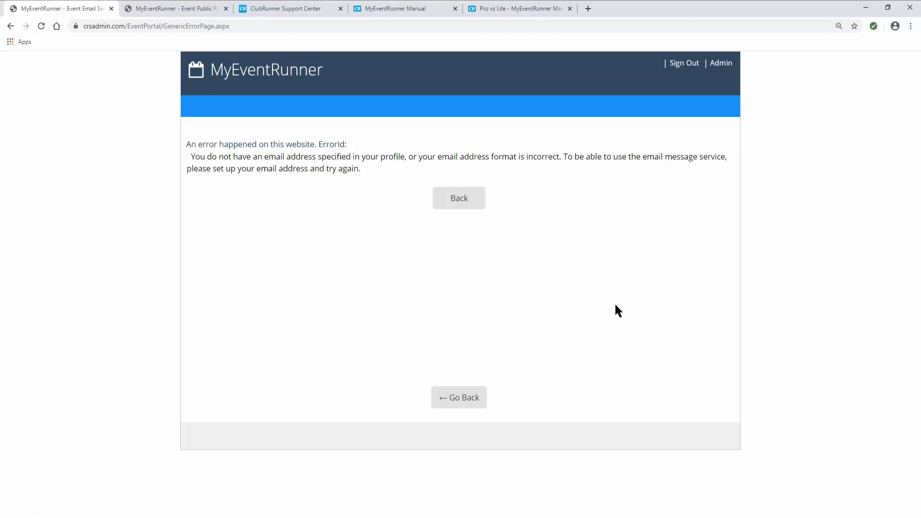
pyautogui.click(458, 203)
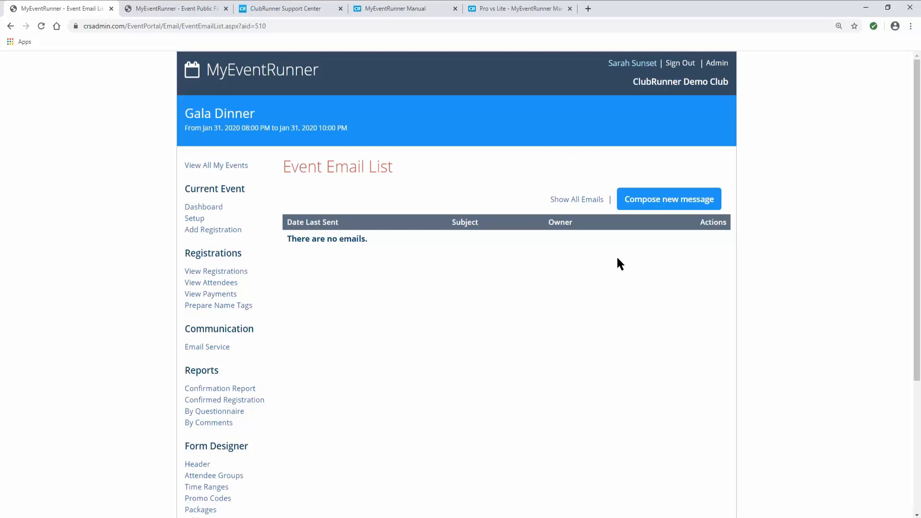
pyautogui.scroll(-1, 637, 282)
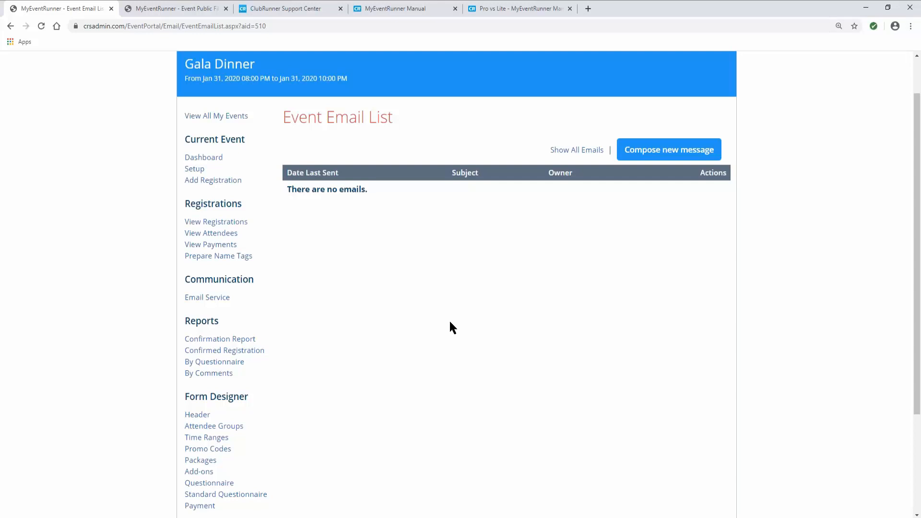
pyautogui.scroll(-1, 450, 325)
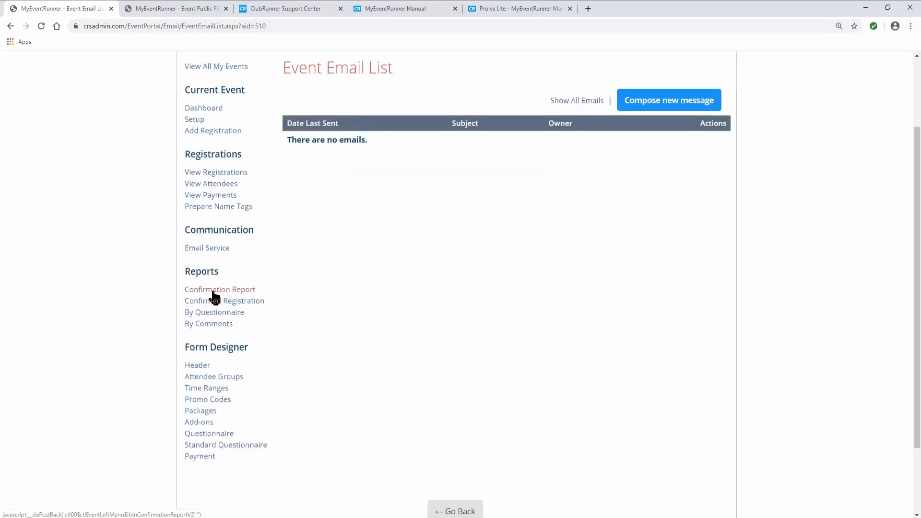
# - Review the Confirmation Report, then the Confirmed Registration Report with one registration totalling 155.00
pyautogui.click(214, 292)
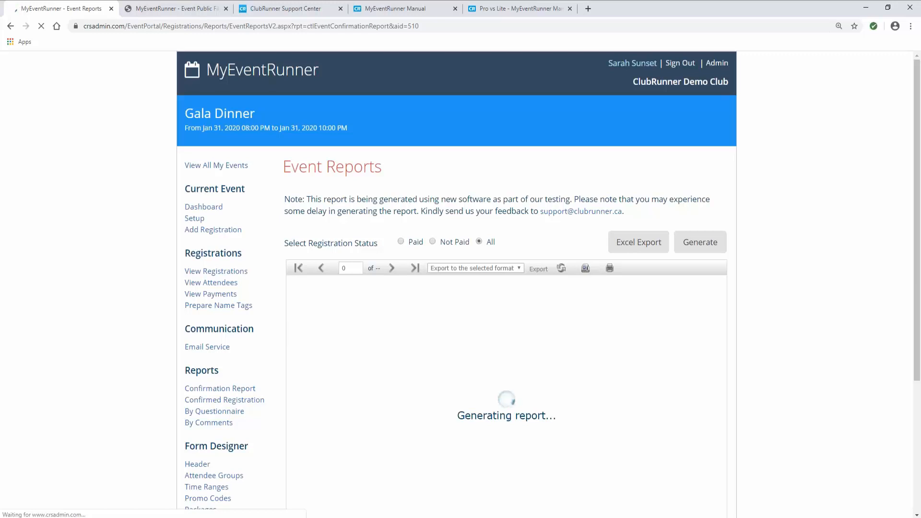
pyautogui.scroll(-1, 274, 335)
pyautogui.scroll(-1, 275, 336)
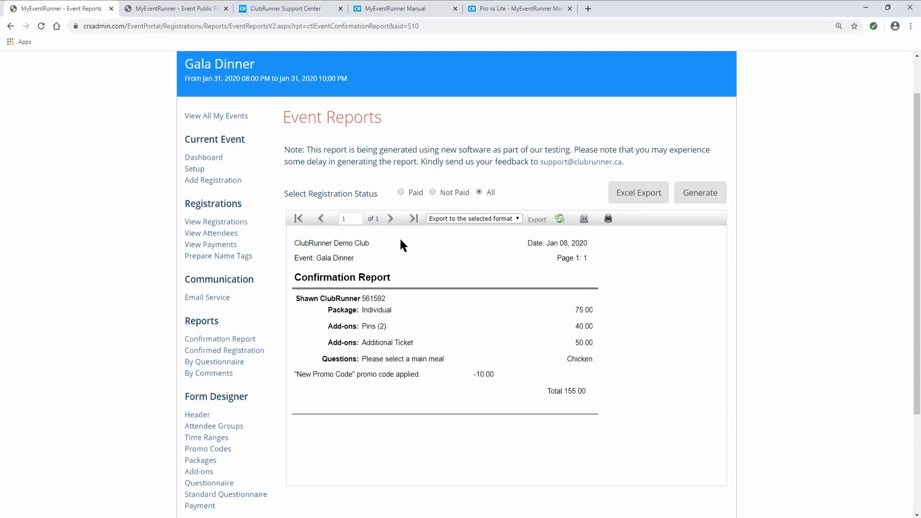
pyautogui.click(243, 354)
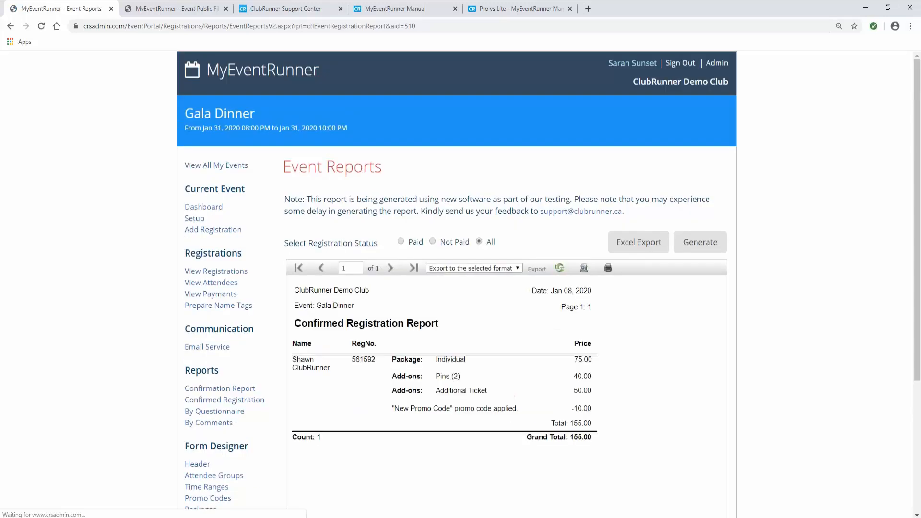
pyautogui.scroll(-1, 421, 327)
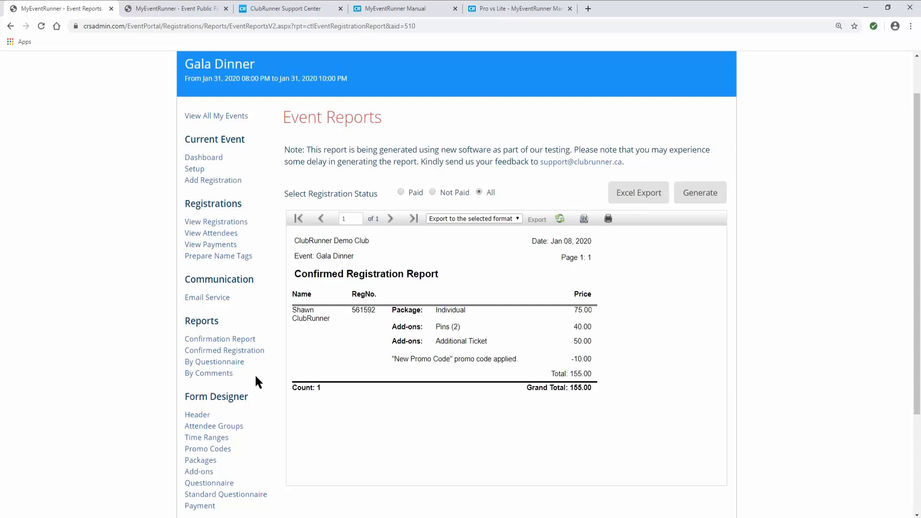
# - Generate the By Questionnaire report with all questions selected, showing one Chicken main-meal answer
pyautogui.click(222, 363)
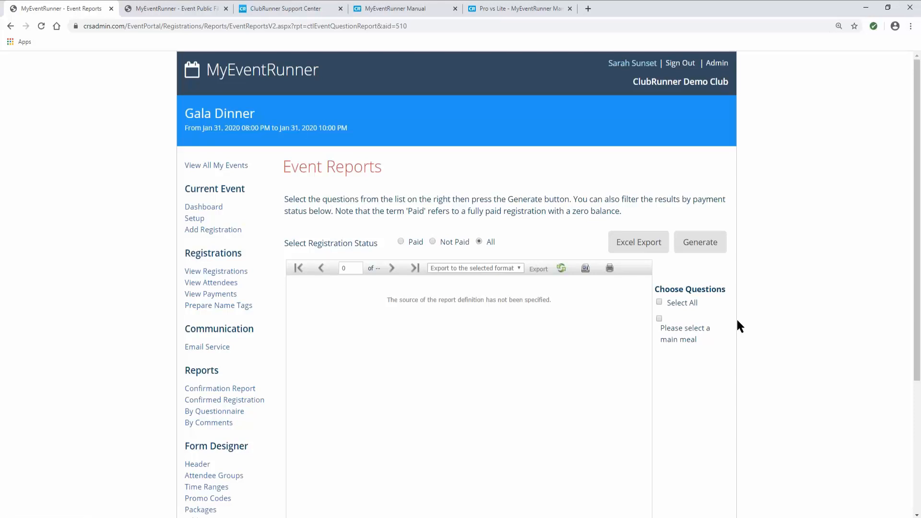
pyautogui.click(659, 318)
pyautogui.click(701, 245)
pyautogui.click(700, 244)
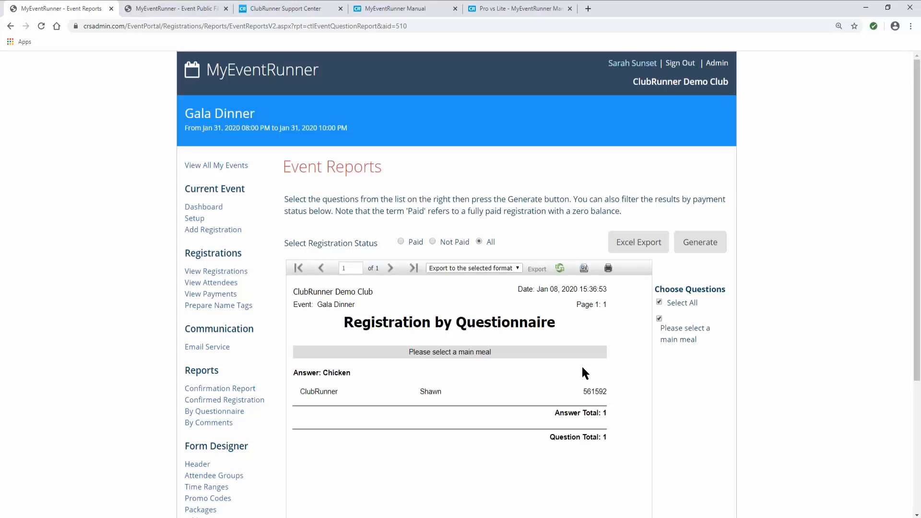
pyautogui.scroll(-1, 582, 369)
pyautogui.moveTo(328, 321); pyautogui.dragTo(355, 320)
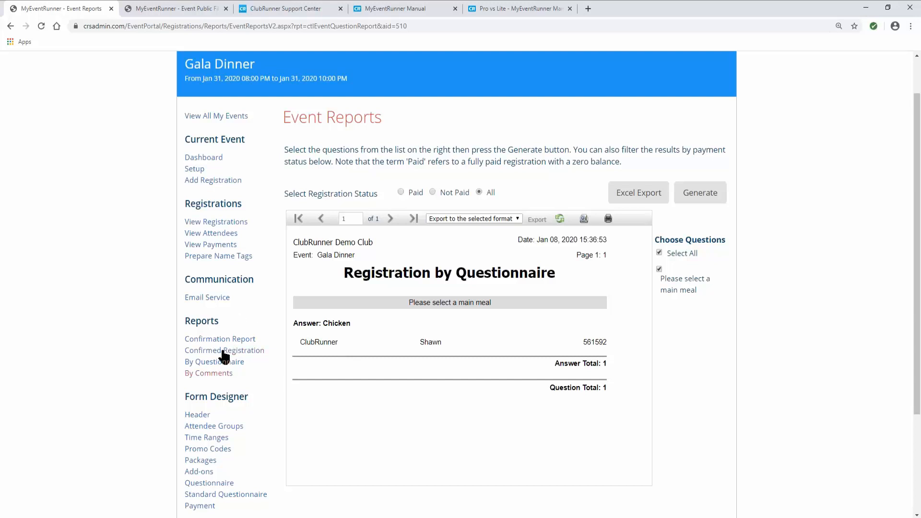
# - Export the full Gala Dinner registration list to Excel and open the downloaded .xlsx file
pyautogui.click(205, 226)
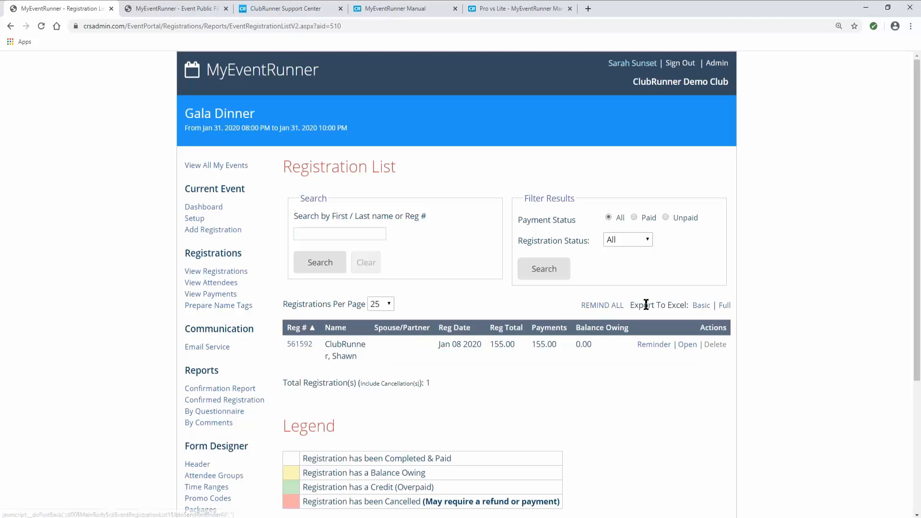
pyautogui.click(726, 309)
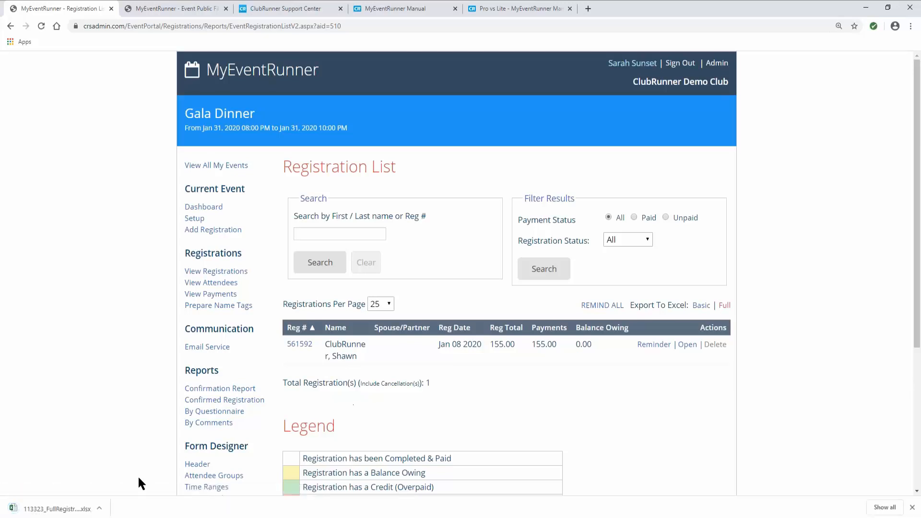
pyautogui.click(70, 508)
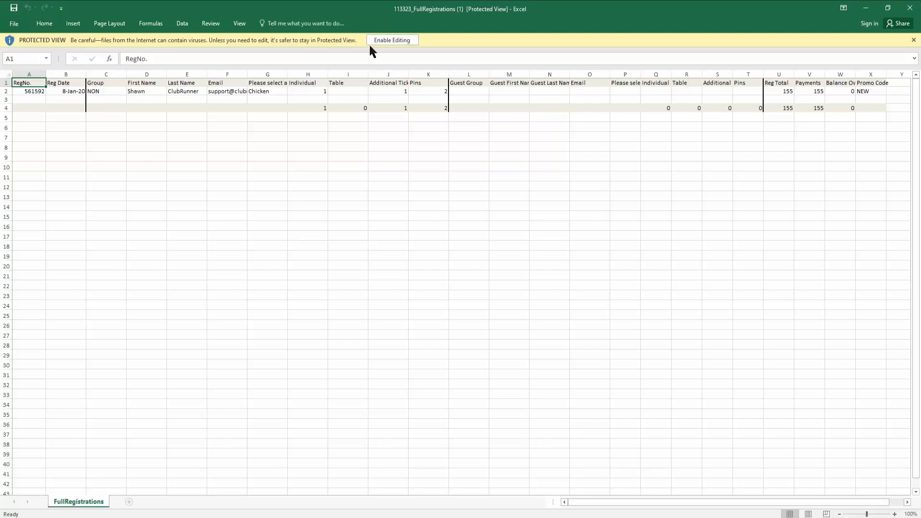
# - Enable editing and check the Individual package, additional ticket, Pins and promo code NEW values
pyautogui.click(384, 40)
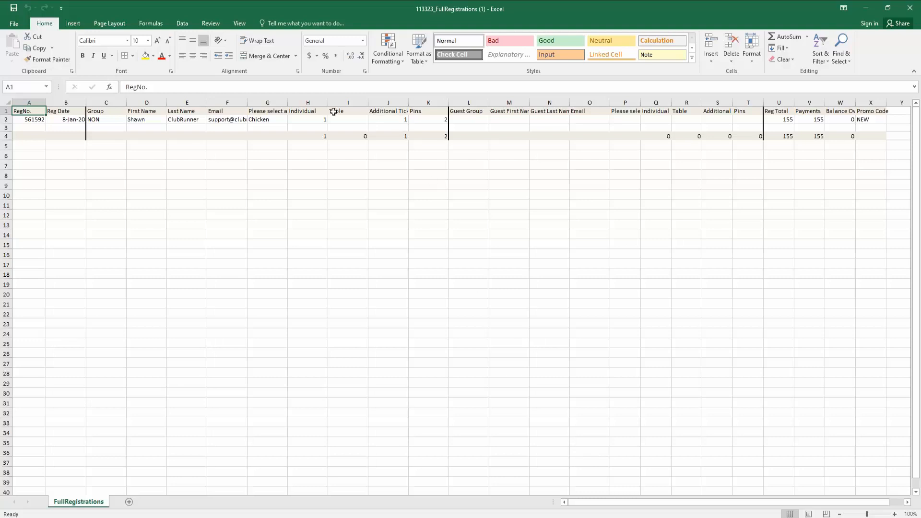
pyautogui.click(305, 112)
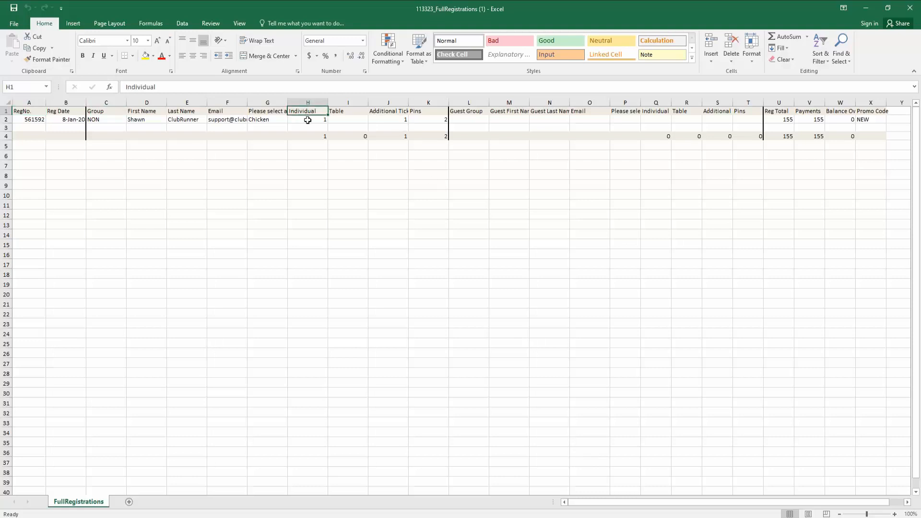
pyautogui.click(307, 120)
pyautogui.click(394, 120)
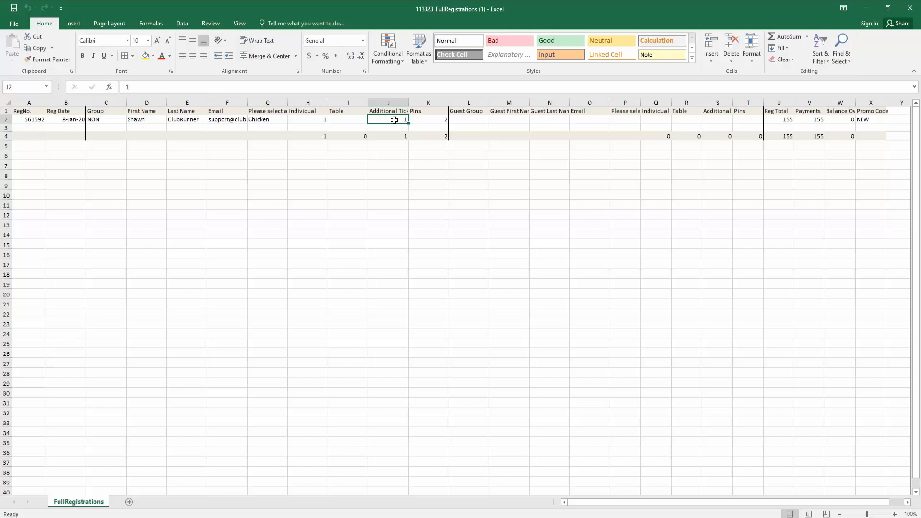
pyautogui.click(433, 120)
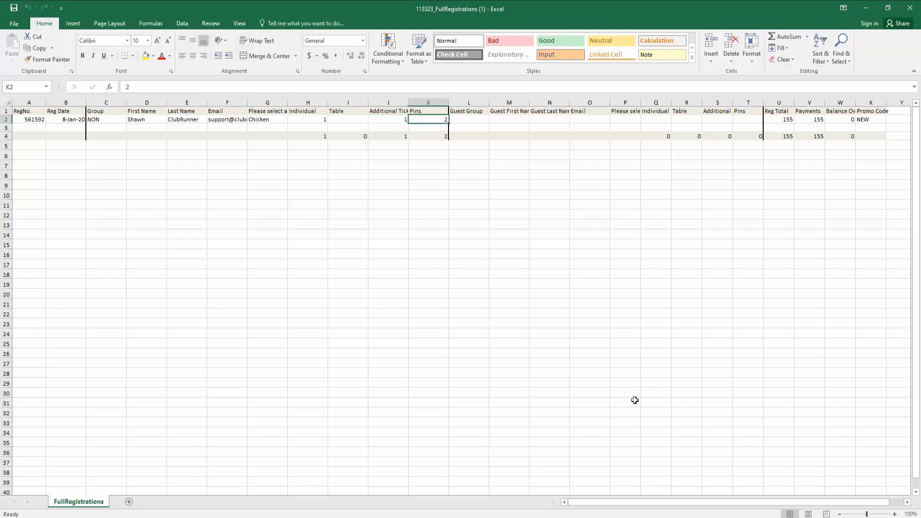
pyautogui.moveTo(688, 507); pyautogui.dragTo(711, 507)
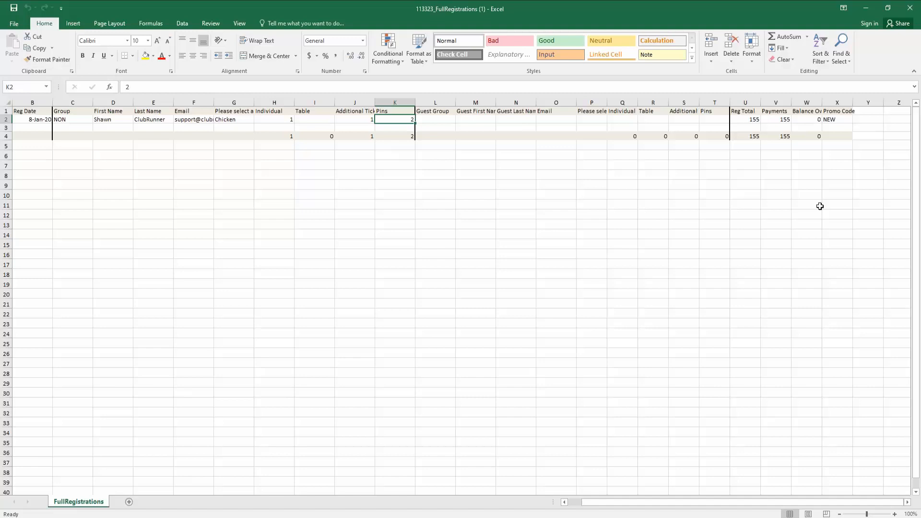
pyautogui.click(834, 120)
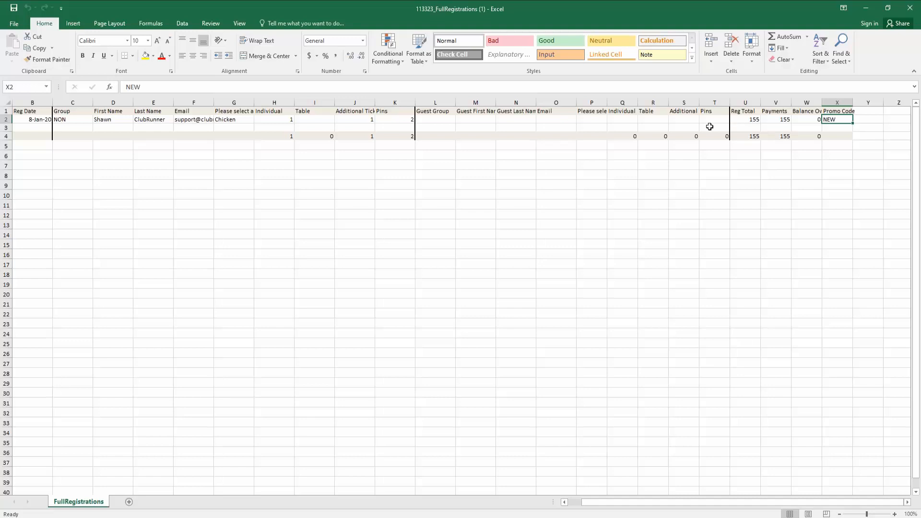
pyautogui.moveTo(679, 508); pyautogui.dragTo(641, 504)
# - Widen column G to reveal the main-meal header and Chicken answer, then minimize Excel
pyautogui.moveTo(288, 102); pyautogui.dragTo(344, 101)
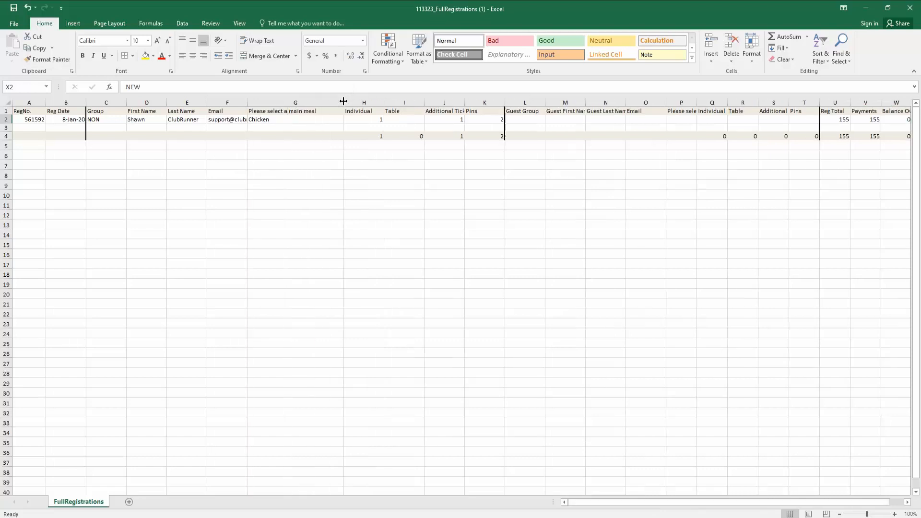
pyautogui.click(263, 121)
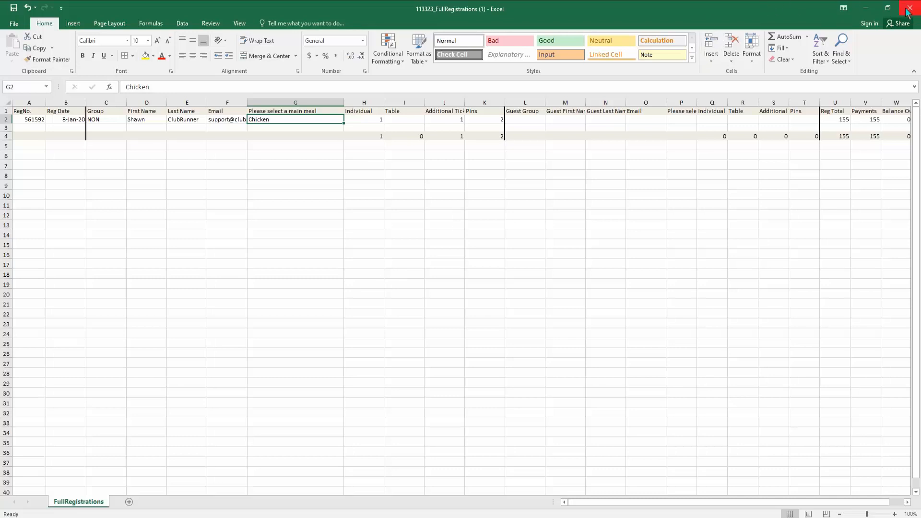
pyautogui.click(866, 8)
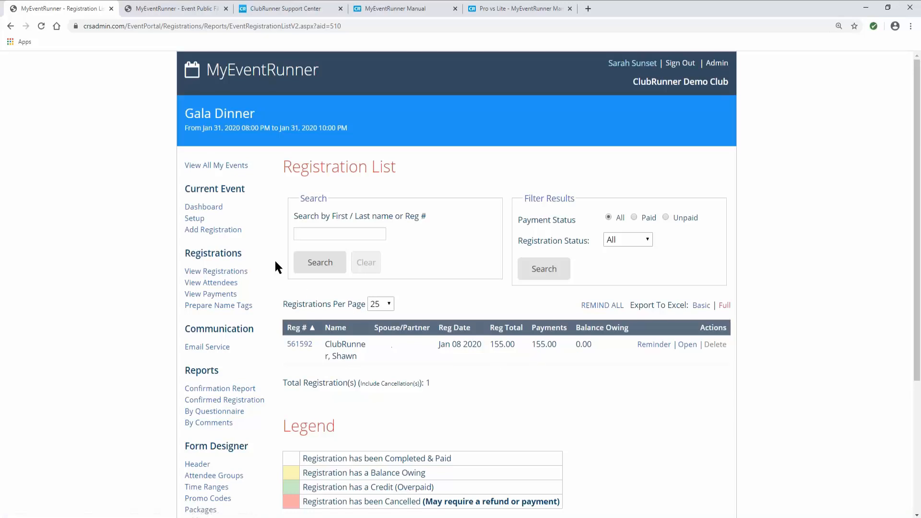
# - Open the Gala Dinner Event Dashboard and point out the Individual package's paid count of 1
pyautogui.click(216, 208)
pyautogui.scroll(-1, 243, 239)
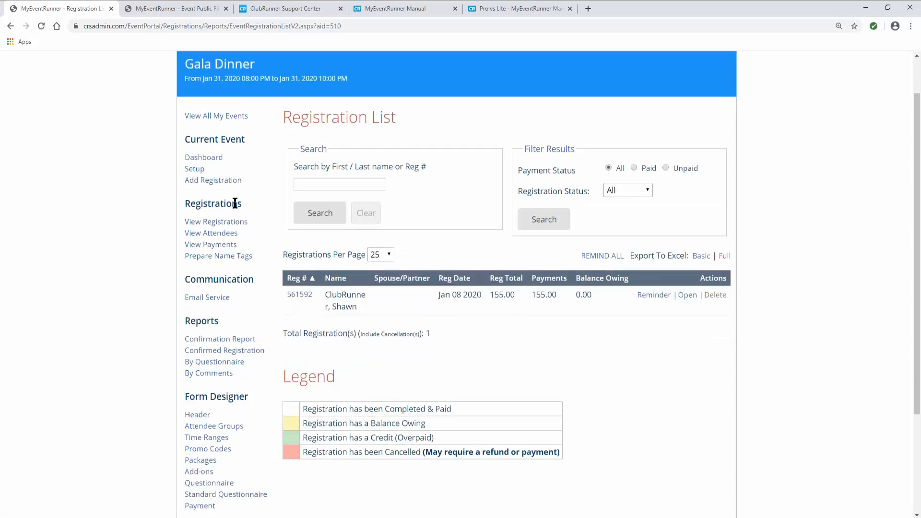
pyautogui.click(204, 157)
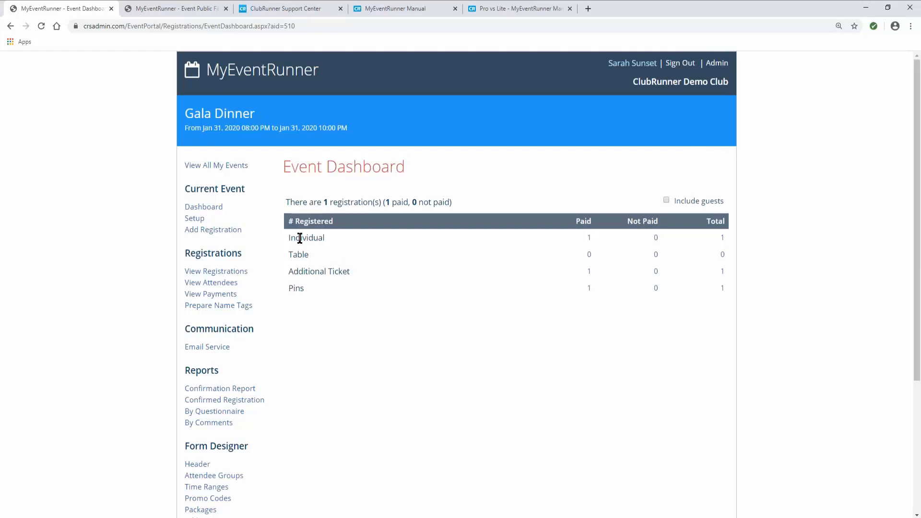
pyautogui.moveTo(294, 238); pyautogui.dragTo(334, 245)
pyautogui.moveTo(584, 235); pyautogui.dragTo(590, 239)
pyautogui.click(302, 272)
# - Start a new Gala Dinner registration and pick a ClubRunner Demo Club member from the Step 2 list
pyautogui.click(193, 231)
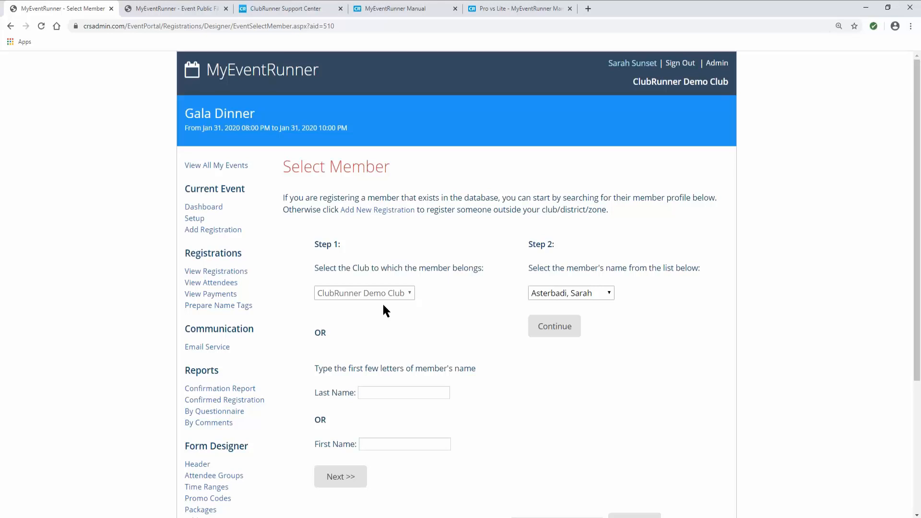
pyautogui.click(599, 294)
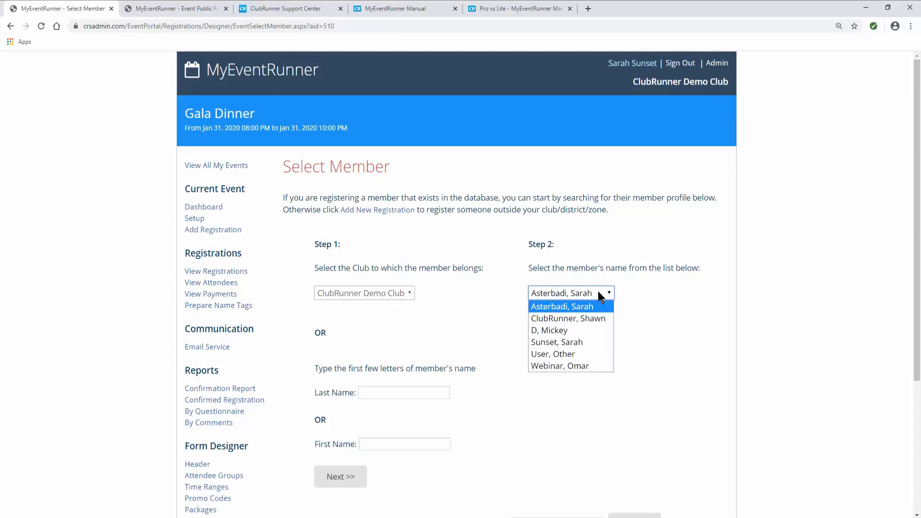
pyautogui.click(589, 342)
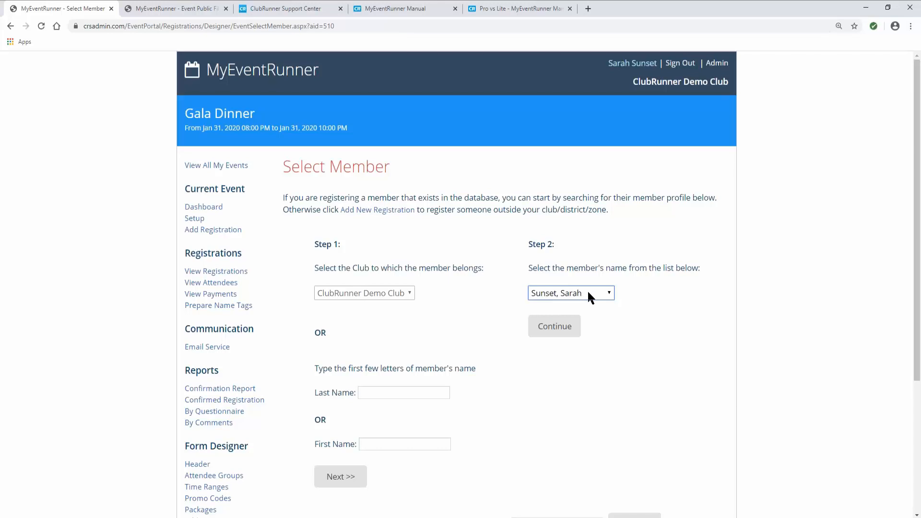
pyautogui.scroll(-1, 423, 341)
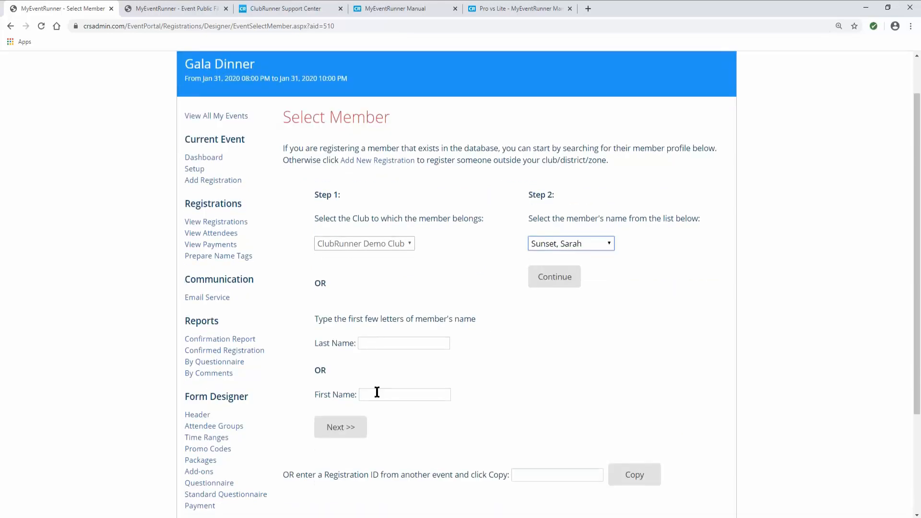
# - Open the member's registration form, enter a placeholder example.com e-mail and set the group to Members
pyautogui.click(550, 283)
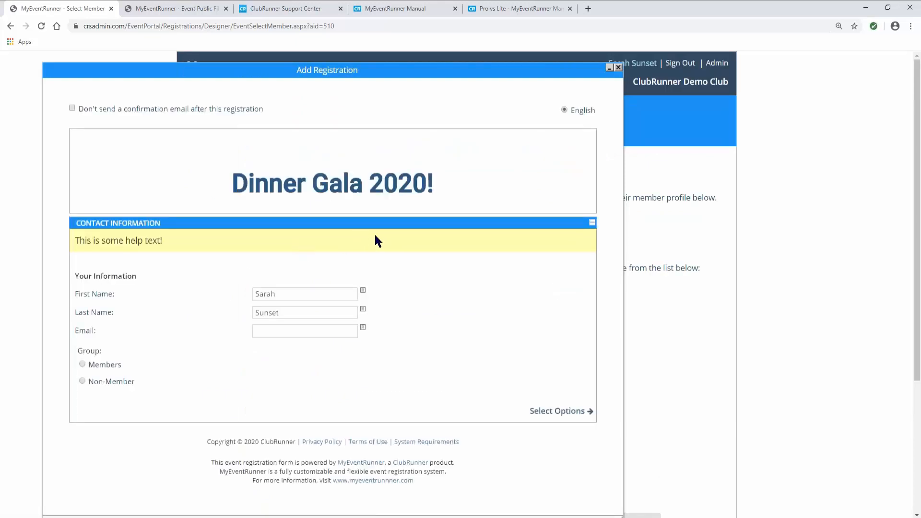
pyautogui.click(266, 329)
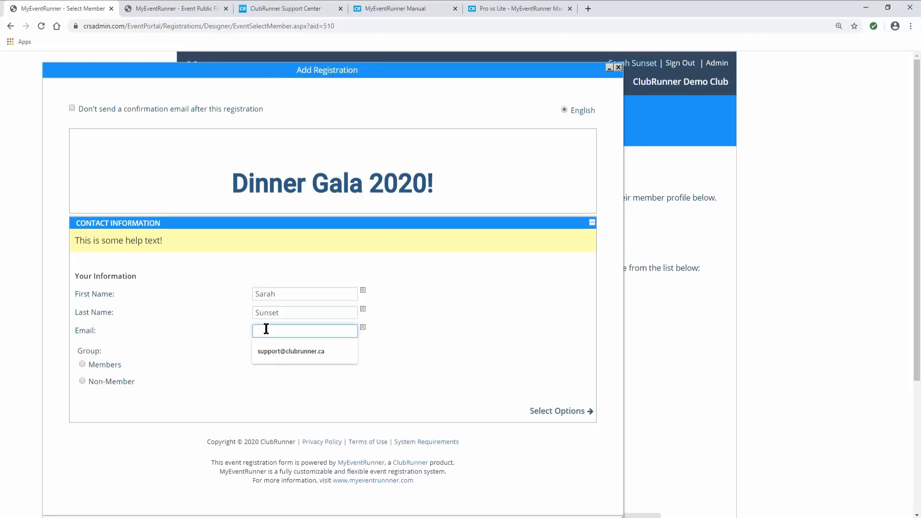
pyautogui.write('example@#')
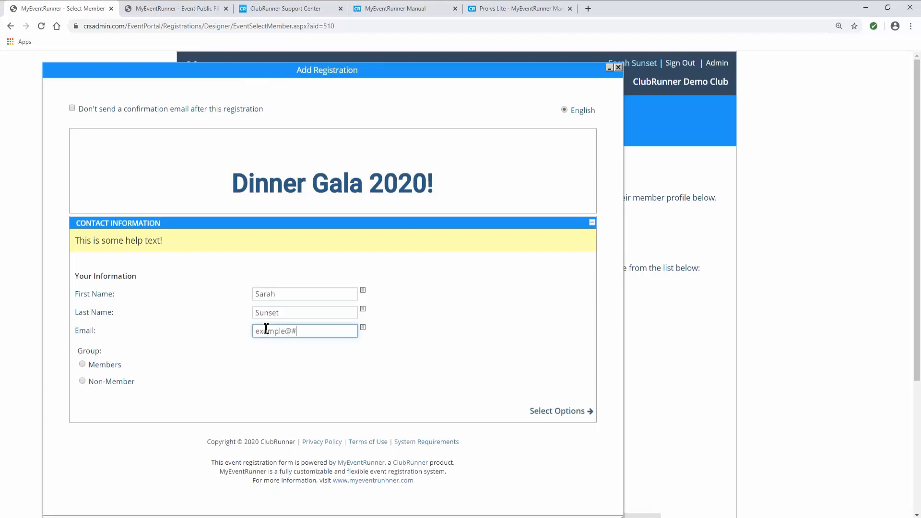
pyautogui.press('BackSpace')
pyautogui.write('example.com')
pyautogui.click(91, 365)
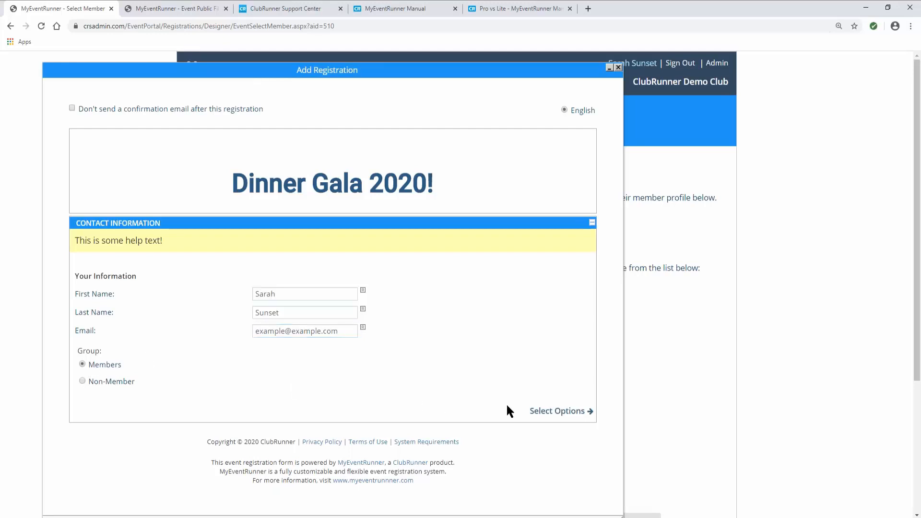
# - Register the member for the $200.00 Table package and choose Vegetarian as the main meal
pyautogui.click(545, 412)
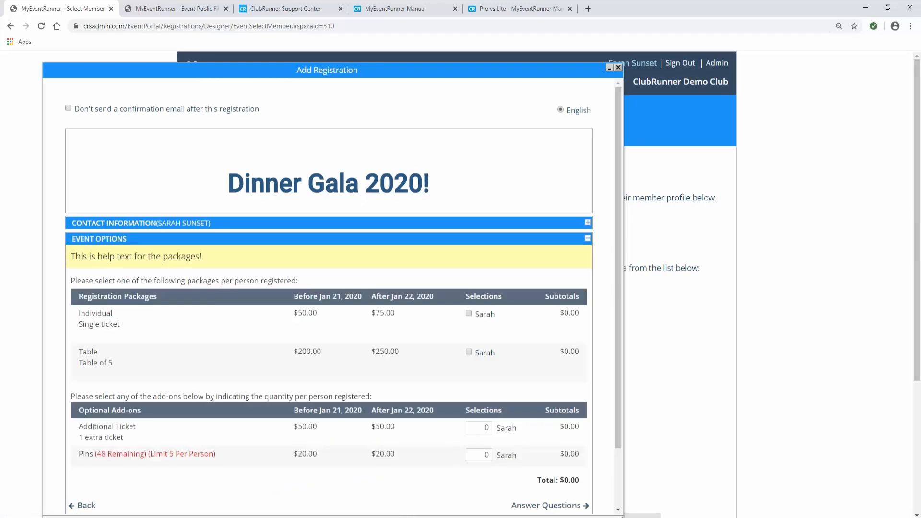
pyautogui.click(468, 352)
pyautogui.scroll(-1, 372, 436)
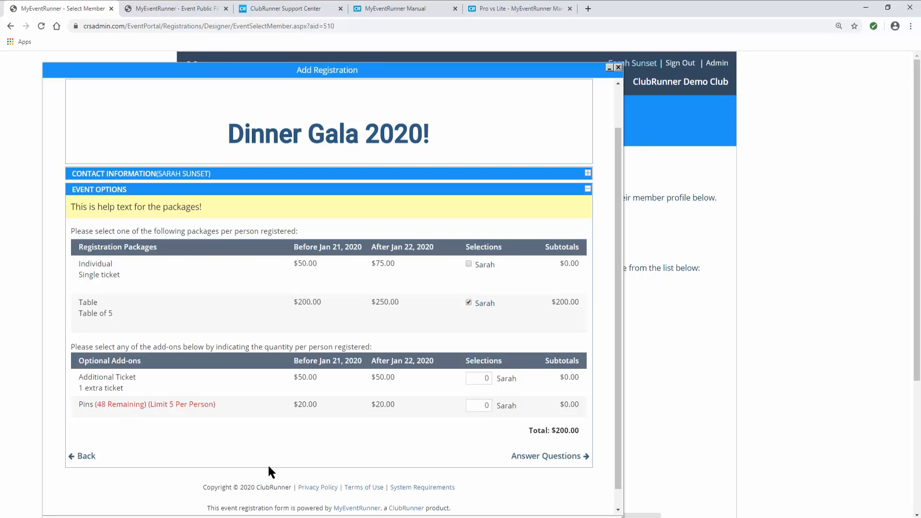
pyautogui.click(527, 458)
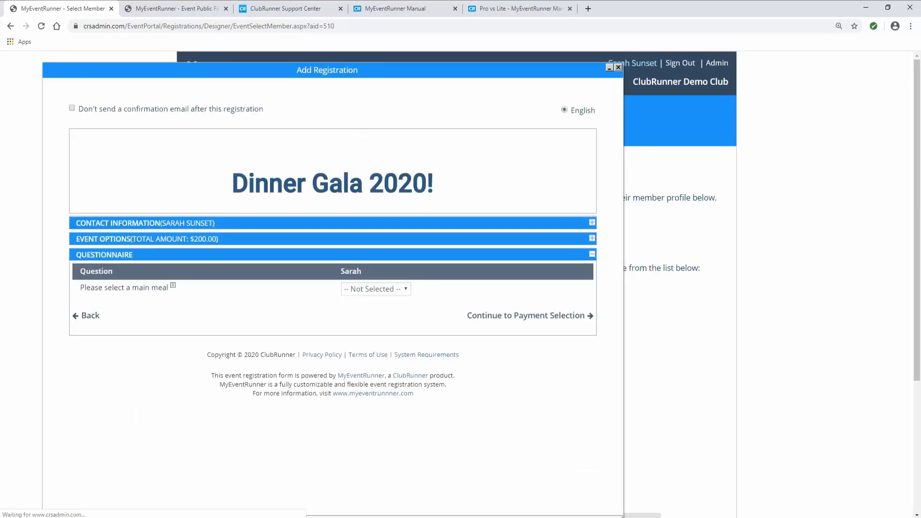
pyautogui.click(402, 292)
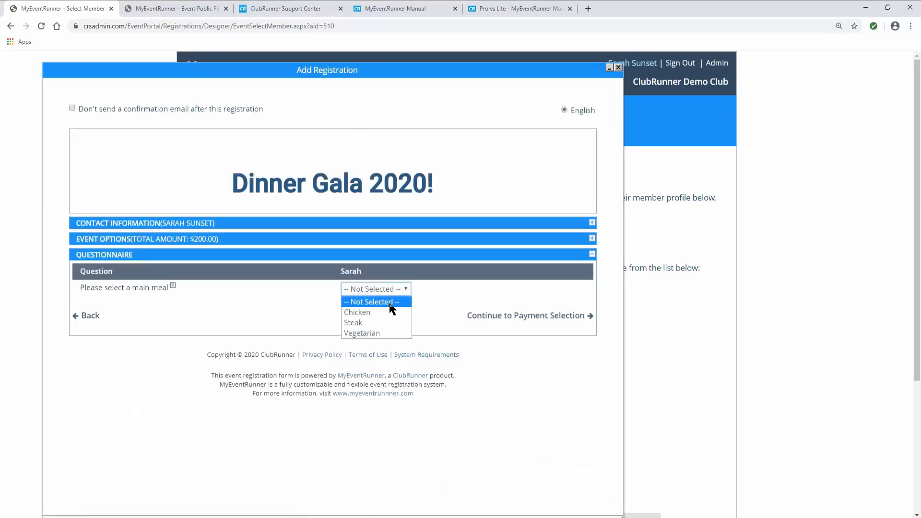
pyautogui.click(372, 333)
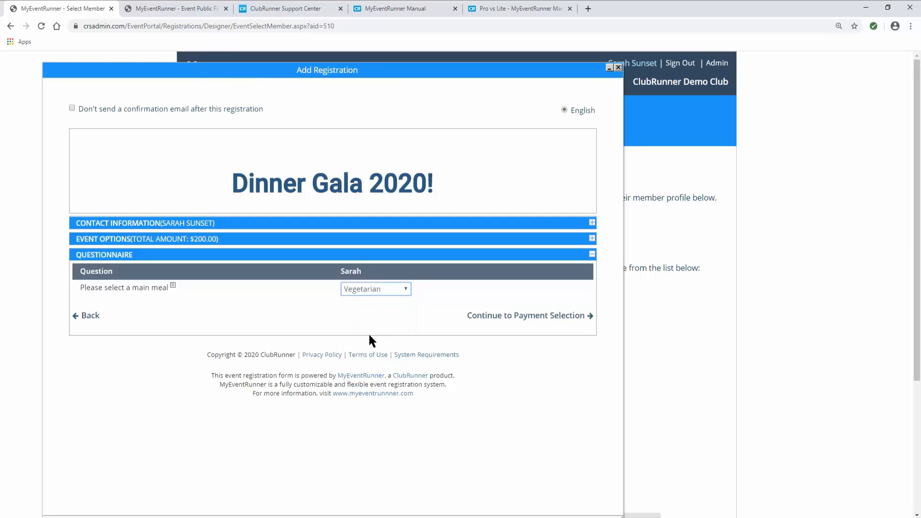
# - Save the registration with Pay by Check as the payment method, confirming the prompt
pyautogui.click(509, 318)
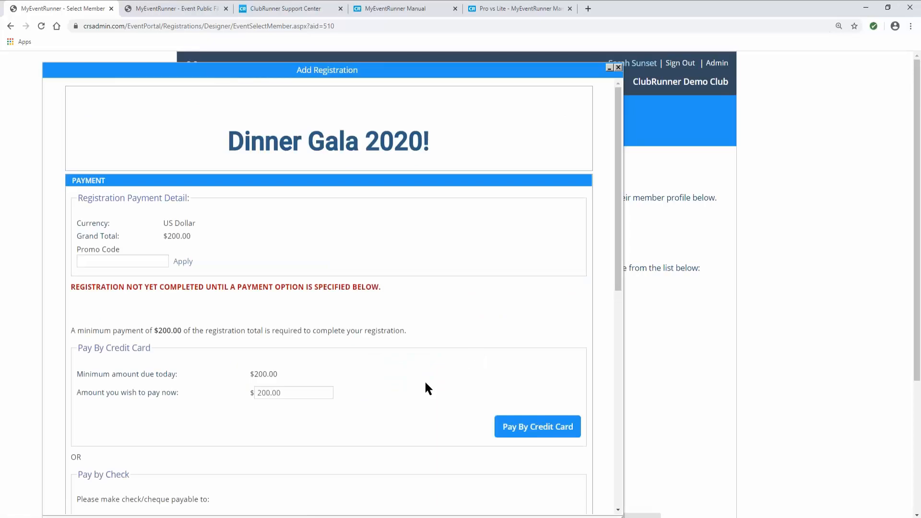
pyautogui.scroll(-3, 335, 384)
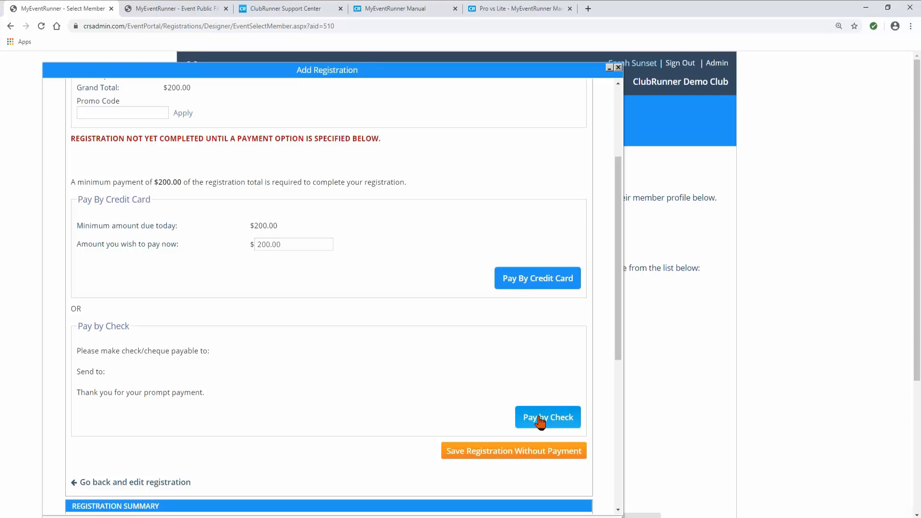
pyautogui.scroll(-2, 530, 417)
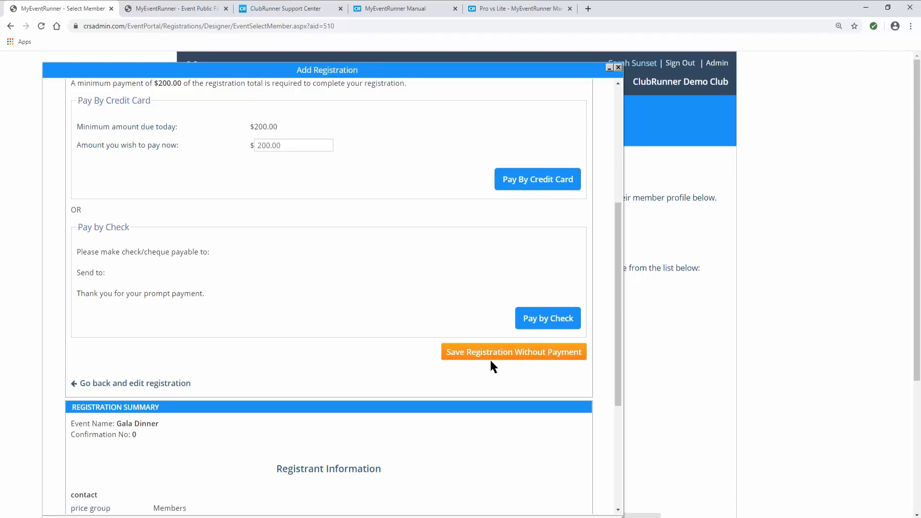
pyautogui.scroll(2, 484, 366)
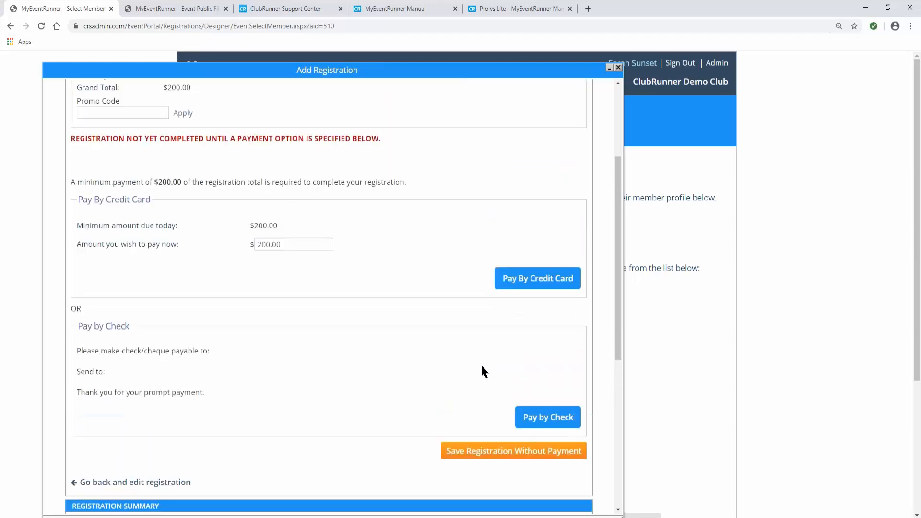
pyautogui.click(562, 421)
pyautogui.click(503, 82)
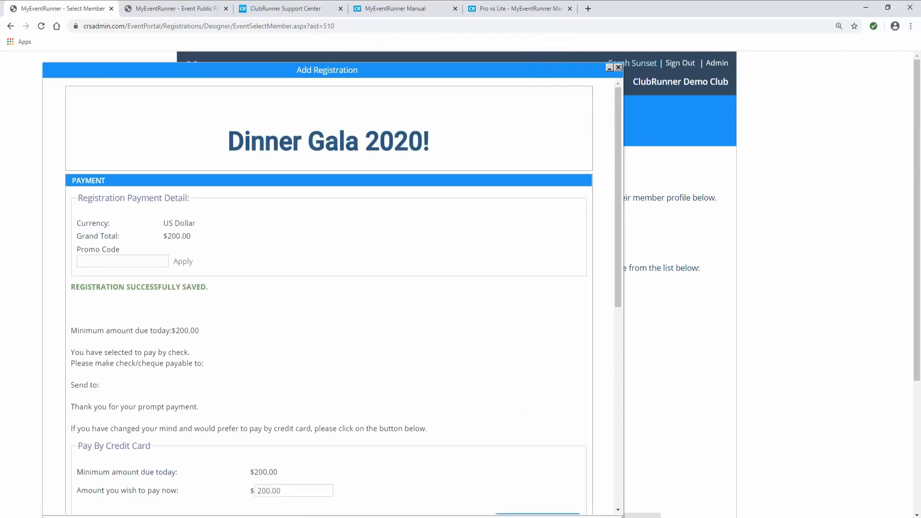
pyautogui.scroll(-1, 328, 287)
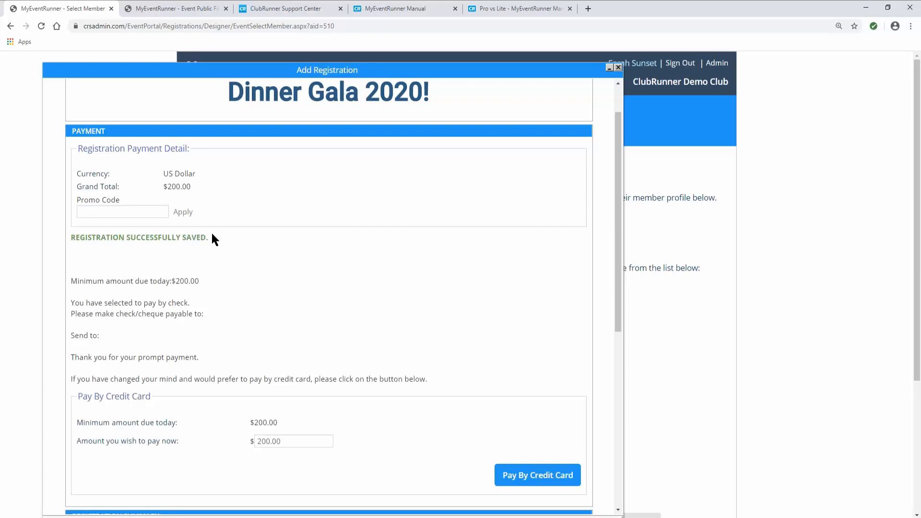
# - Close the registration popup, review the Registration List, and open the Gala Dinner event's Setup page
pyautogui.click(618, 68)
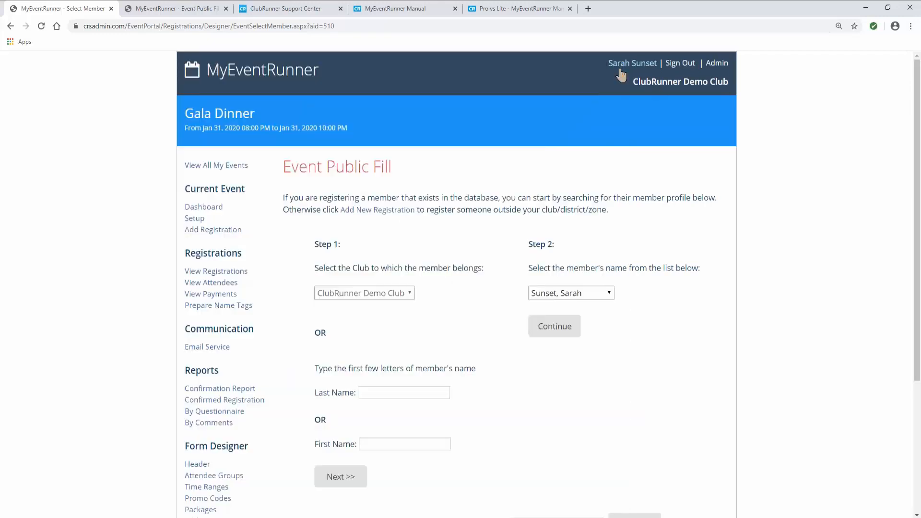
pyautogui.click(229, 273)
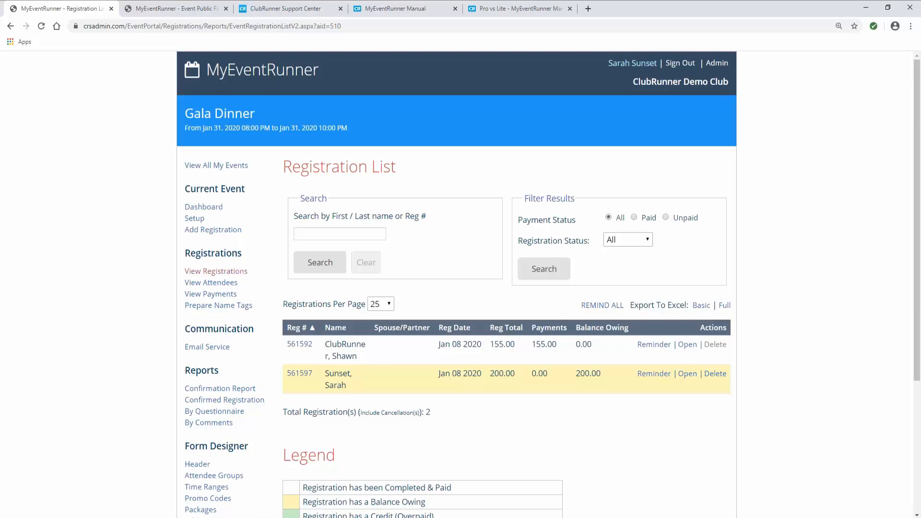
pyautogui.scroll(-2, 251, 312)
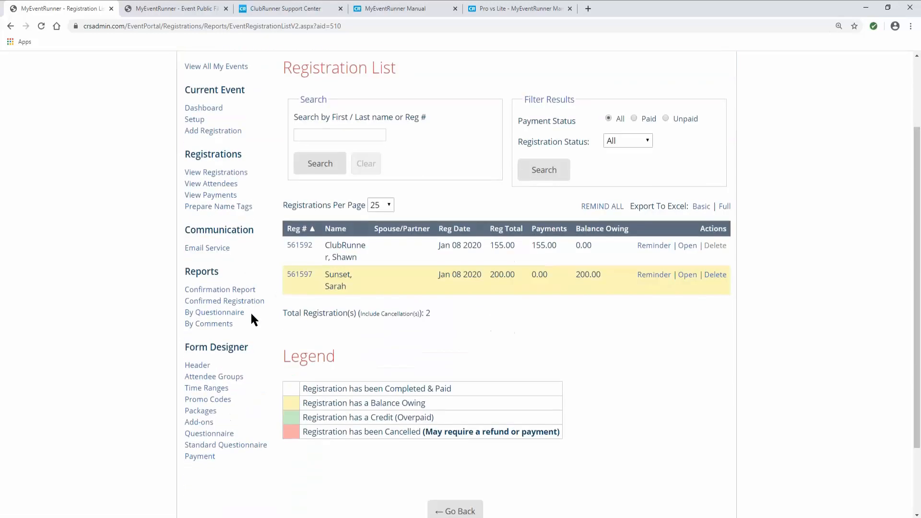
pyautogui.click(194, 119)
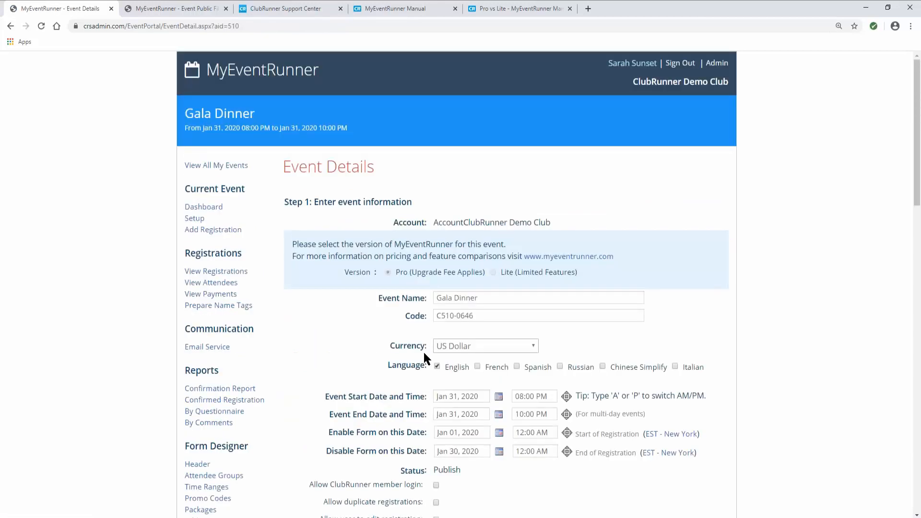
# - Reload the Gala Dinner setup details and save the event settings, then scroll to the Public URL
pyautogui.click(197, 219)
pyautogui.scroll(-3, 407, 383)
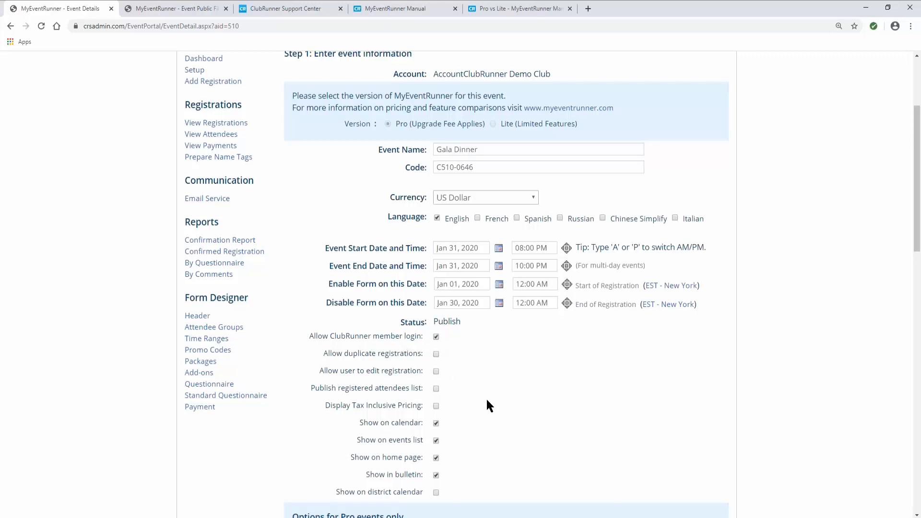
pyautogui.scroll(-9, 486, 400)
pyautogui.scroll(-6, 551, 401)
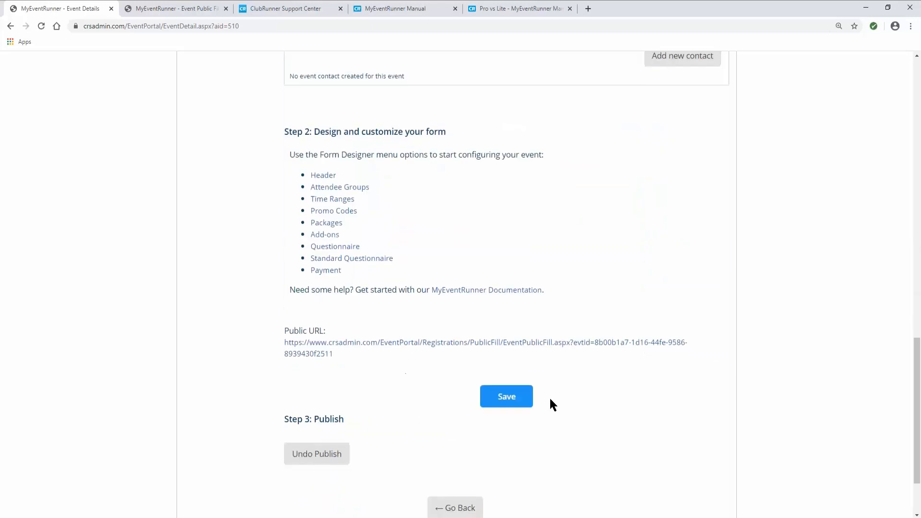
pyautogui.click(510, 404)
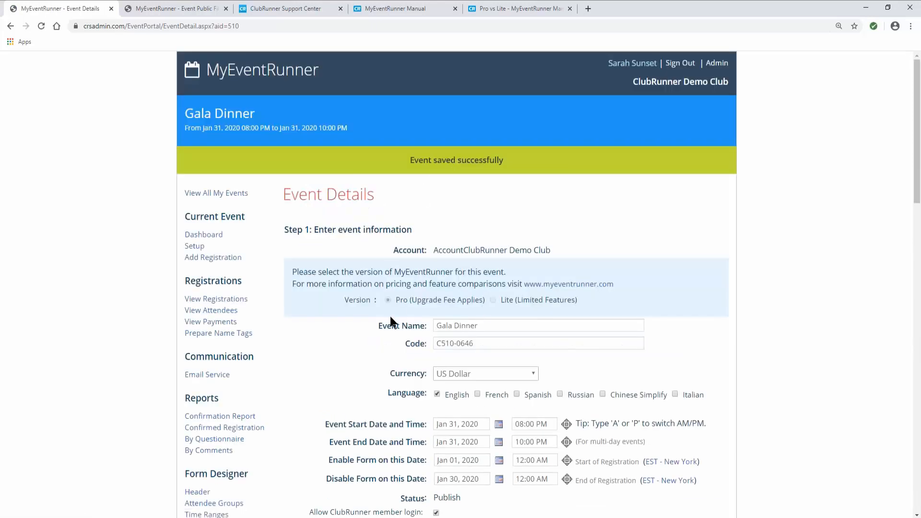
pyautogui.scroll(-14, 350, 387)
pyautogui.scroll(-5, 359, 398)
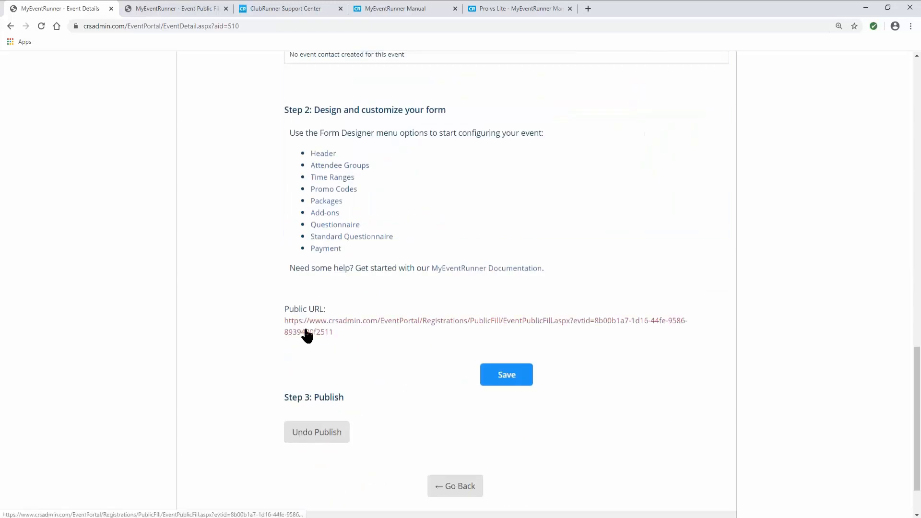
# - Open the public Dinner Gala 2020 form and sign in with a member's username and password
pyautogui.click(306, 330)
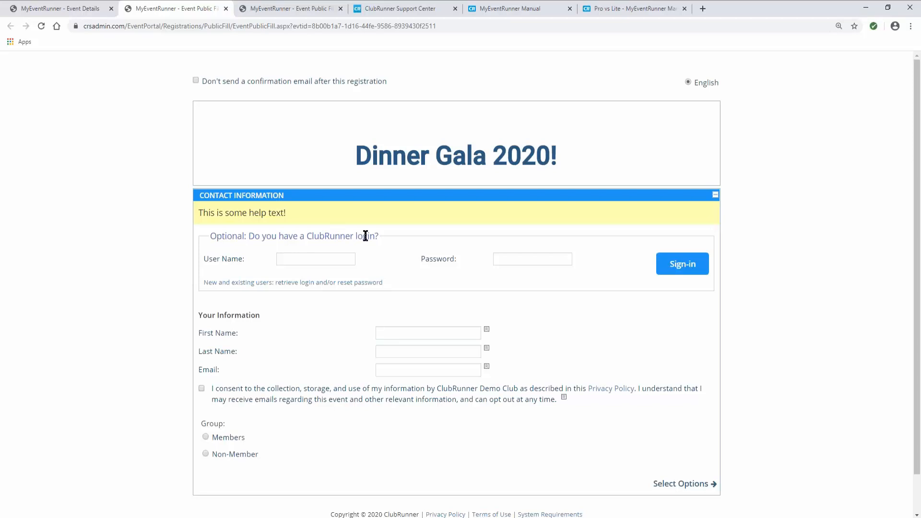
pyautogui.click(293, 258)
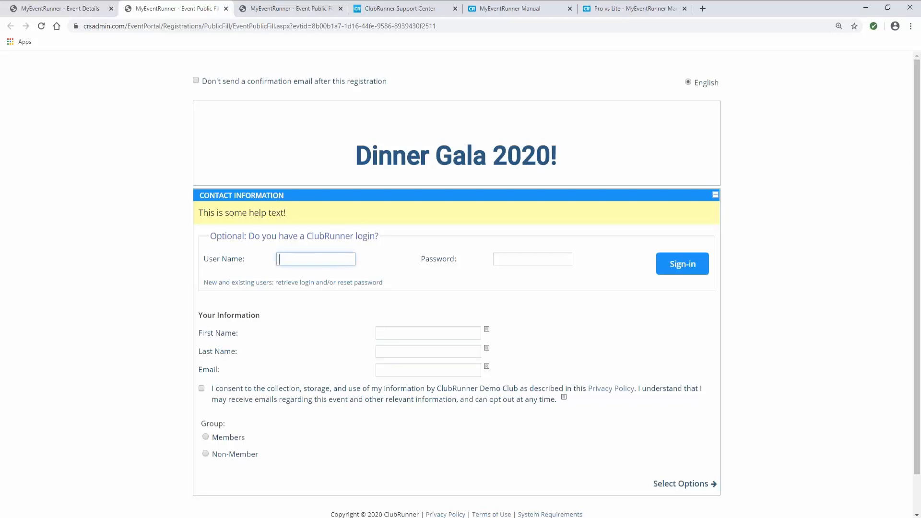
pyautogui.write('sarah')
pyautogui.press('Tab')
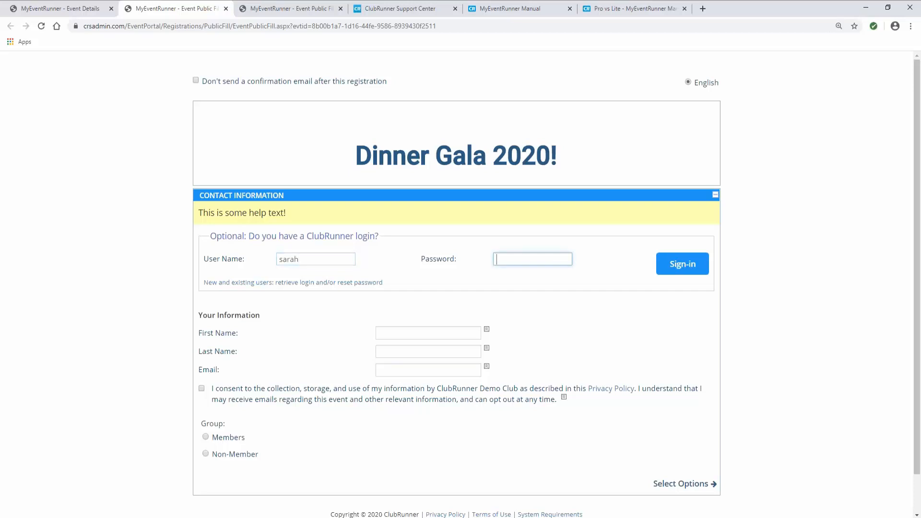
pyautogui.write('•••••••')
pyautogui.click(669, 273)
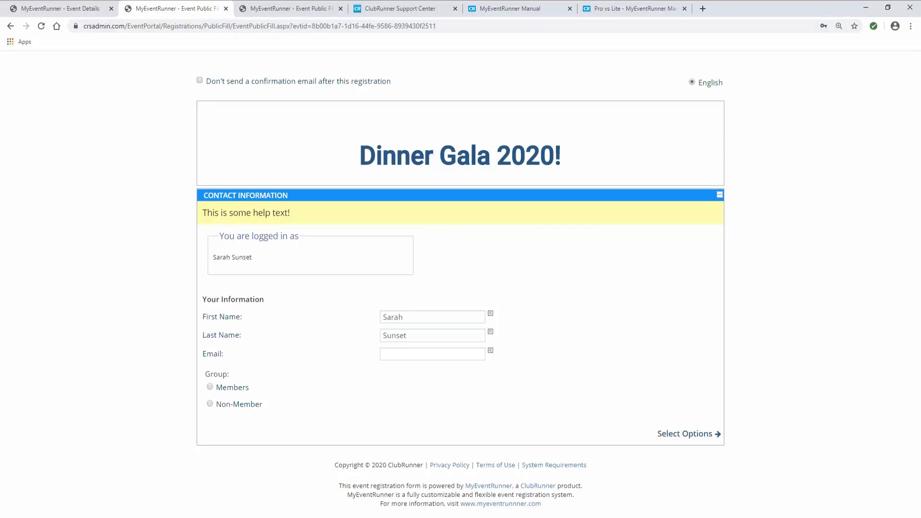
# - Return to the signed-out form and clear the username from the login field
pyautogui.click(11, 26)
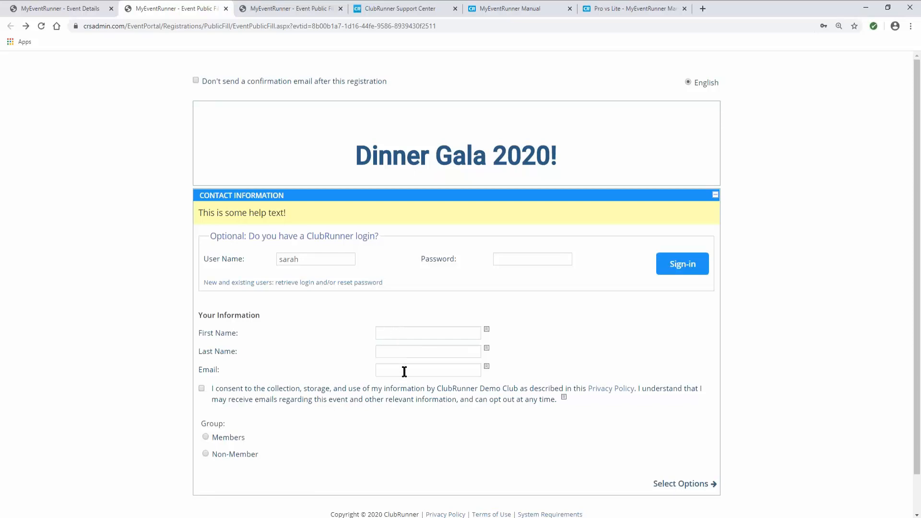
pyautogui.click(396, 331)
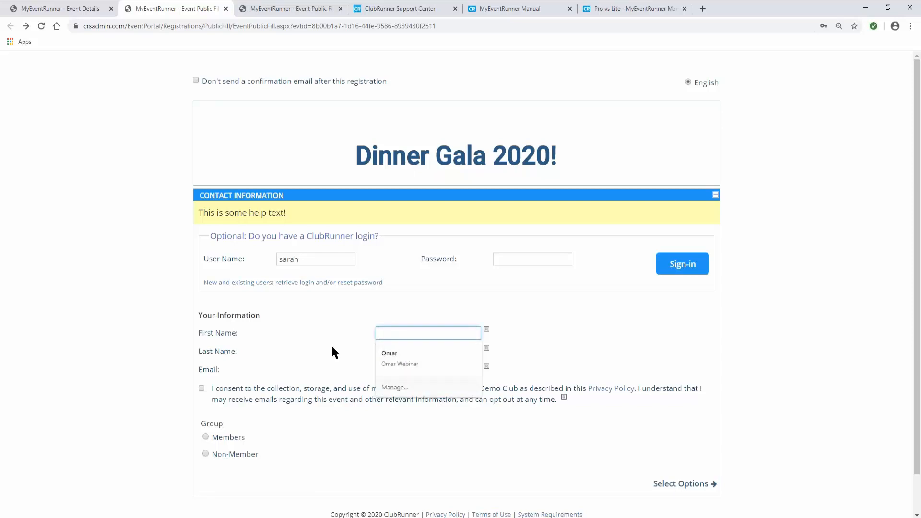
pyautogui.click(343, 347)
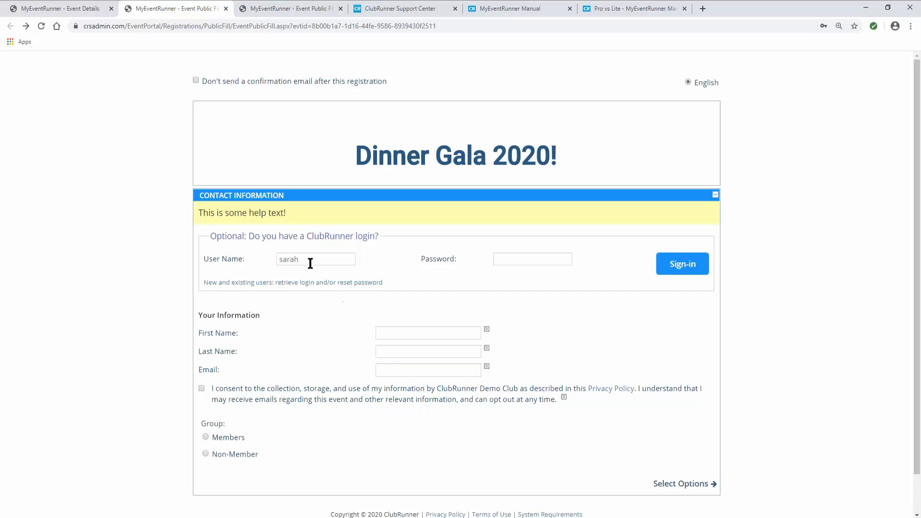
pyautogui.moveTo(308, 260); pyautogui.dragTo(280, 260)
pyautogui.press('BackSpace')
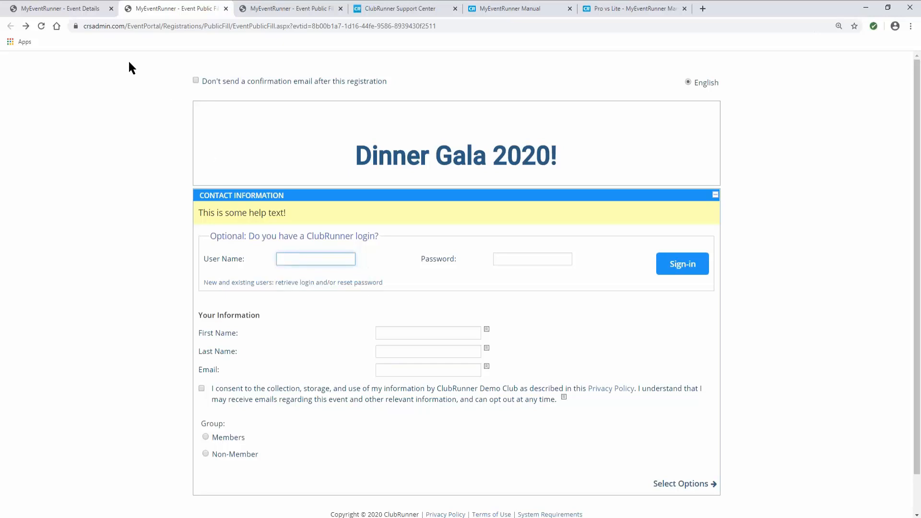
# - Switch back to the Event Details tab and scroll up to review member login and Publish status
pyautogui.click(90, 10)
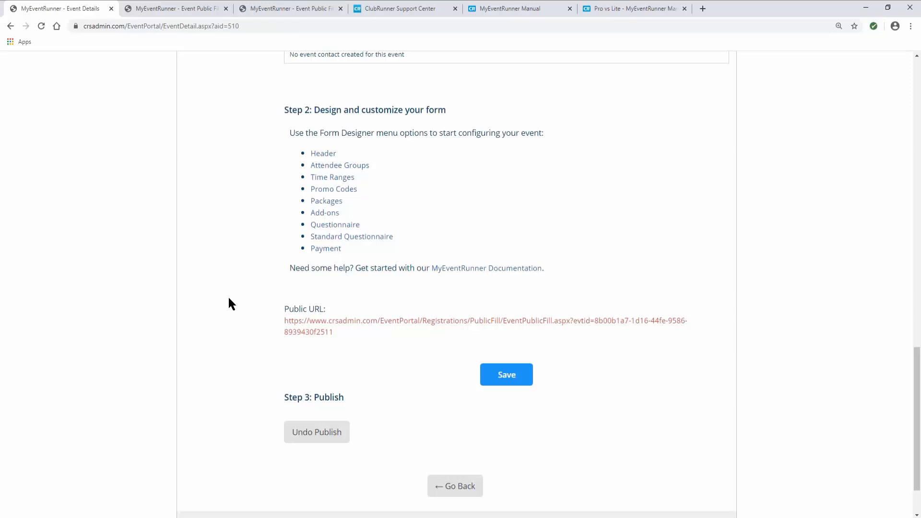
pyautogui.scroll(8, 229, 298)
pyautogui.scroll(5, 229, 299)
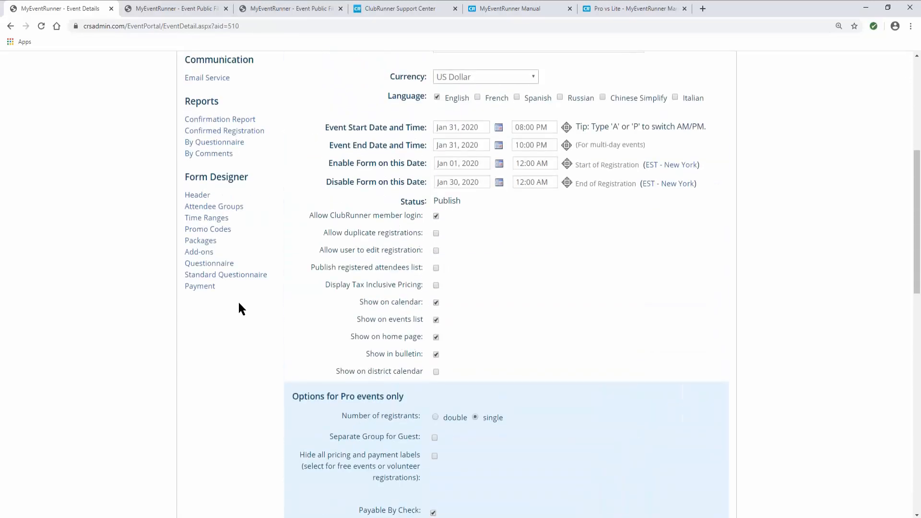
pyautogui.scroll(2, 239, 303)
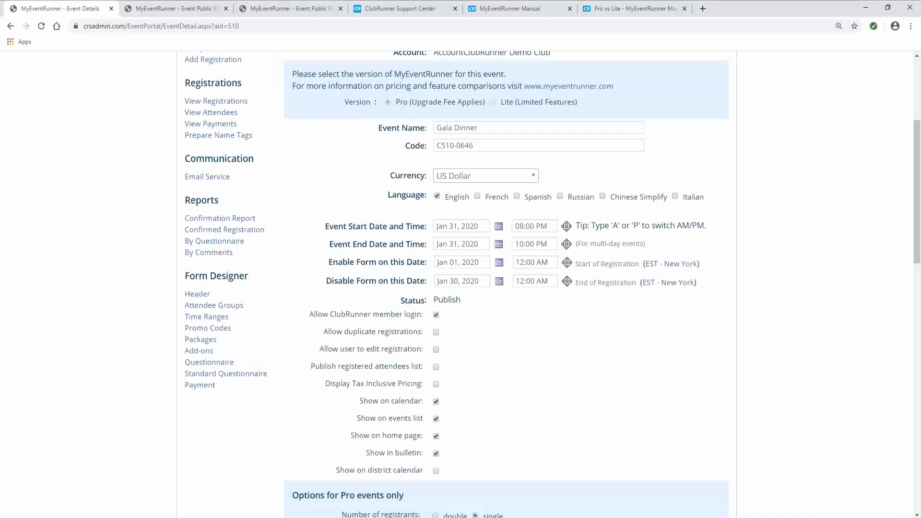
# - Browse the ClubRunner Support Center home page, then start a conversation with support
pyautogui.click(407, 10)
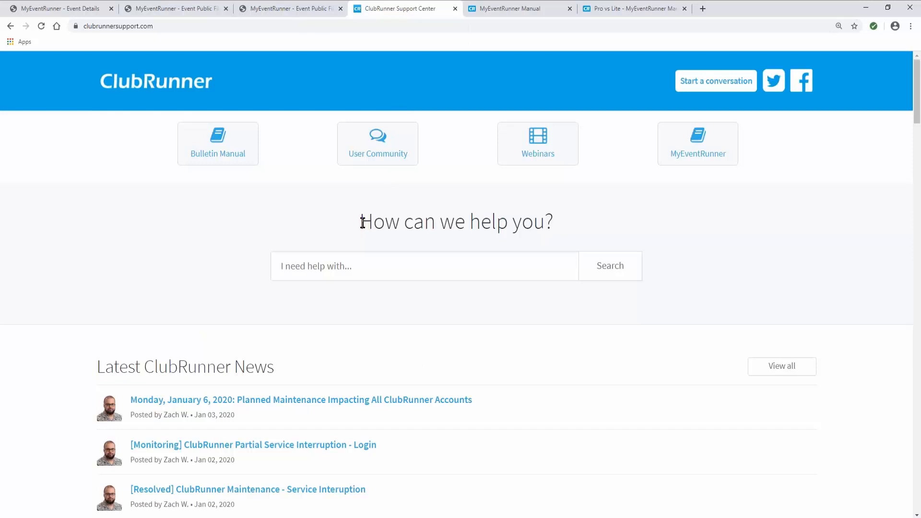
pyautogui.scroll(-2, 345, 223)
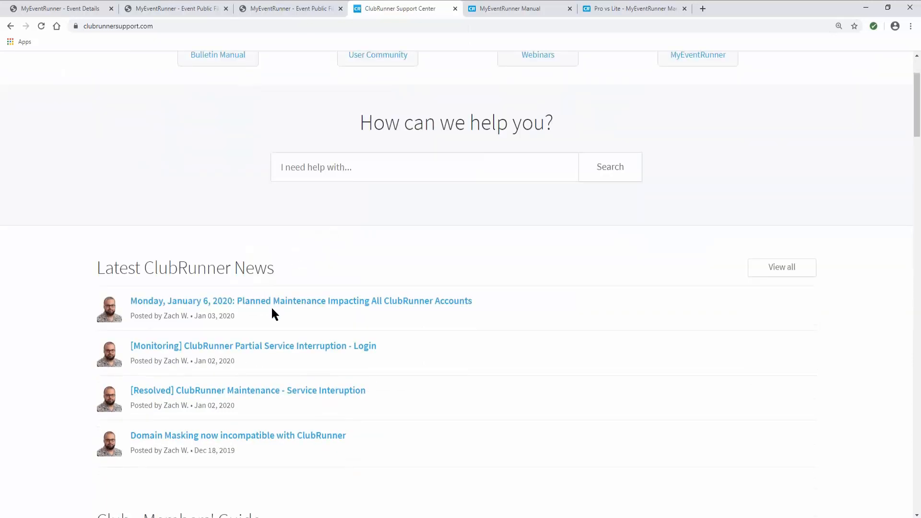
pyautogui.scroll(-7, 307, 318)
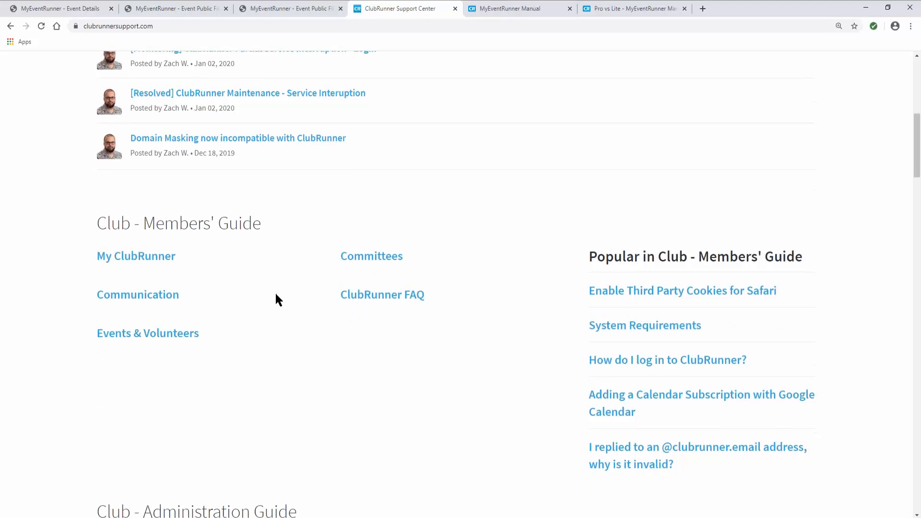
pyautogui.scroll(-7, 272, 259)
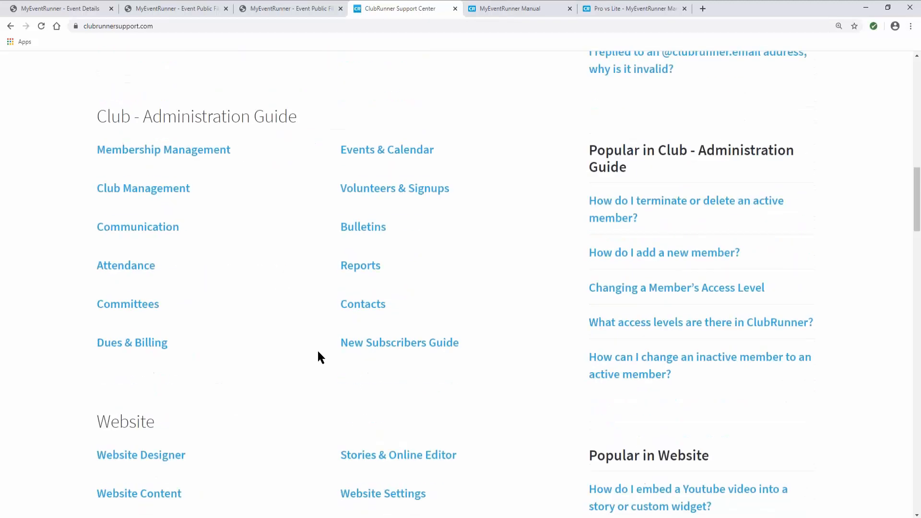
pyautogui.scroll(-1, 317, 376)
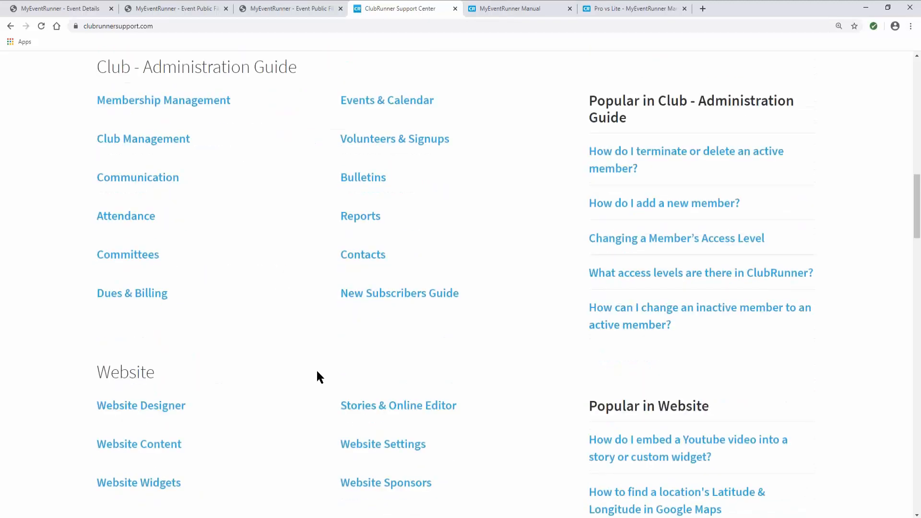
pyautogui.scroll(11, 317, 372)
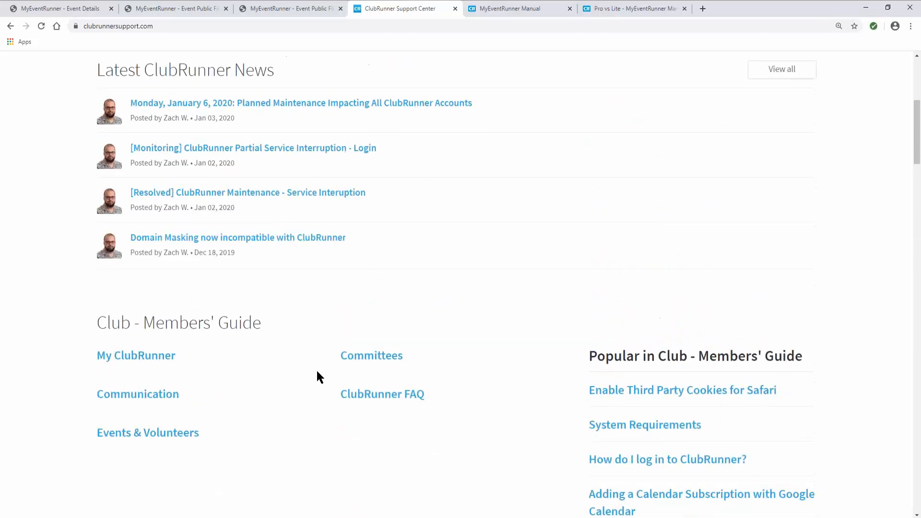
pyautogui.scroll(4, 317, 372)
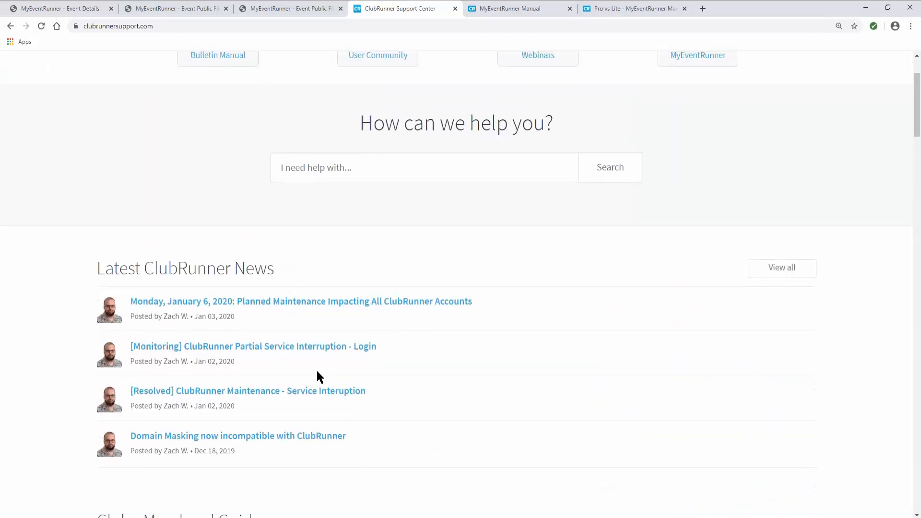
pyautogui.scroll(2, 317, 377)
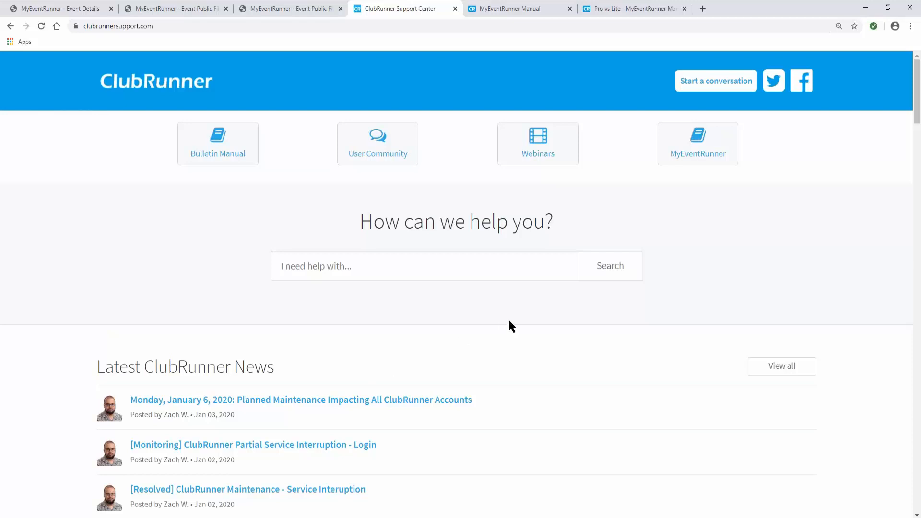
pyautogui.click(695, 83)
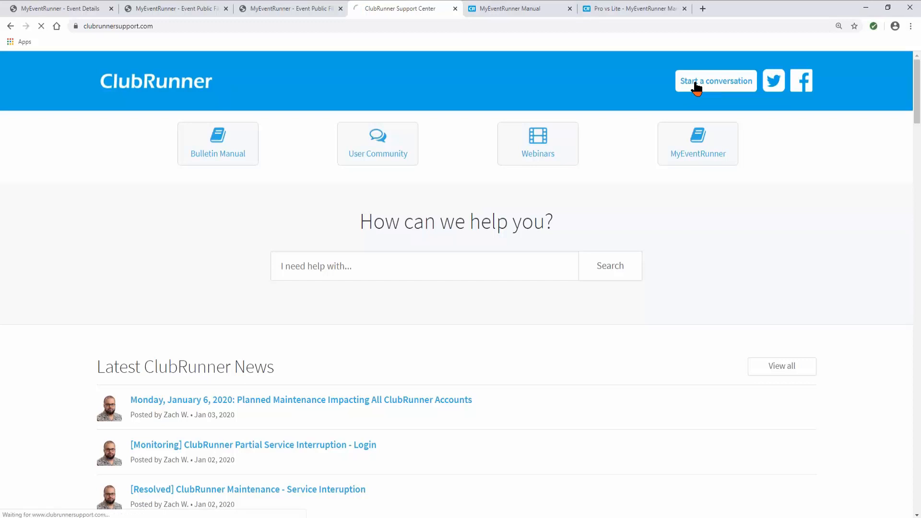